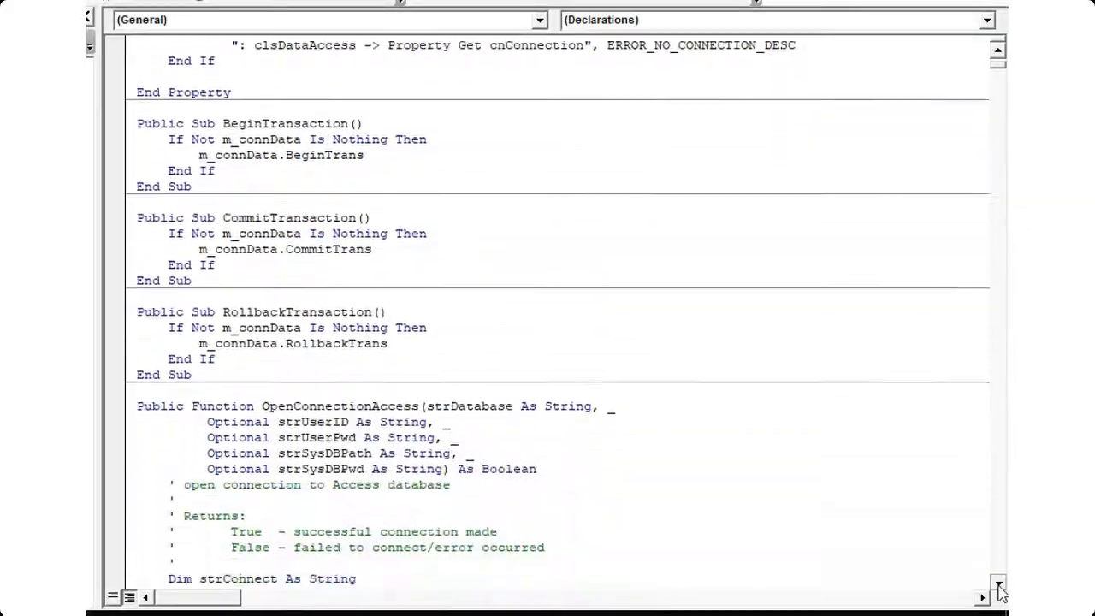
scroll(999, 589, "down", 11)
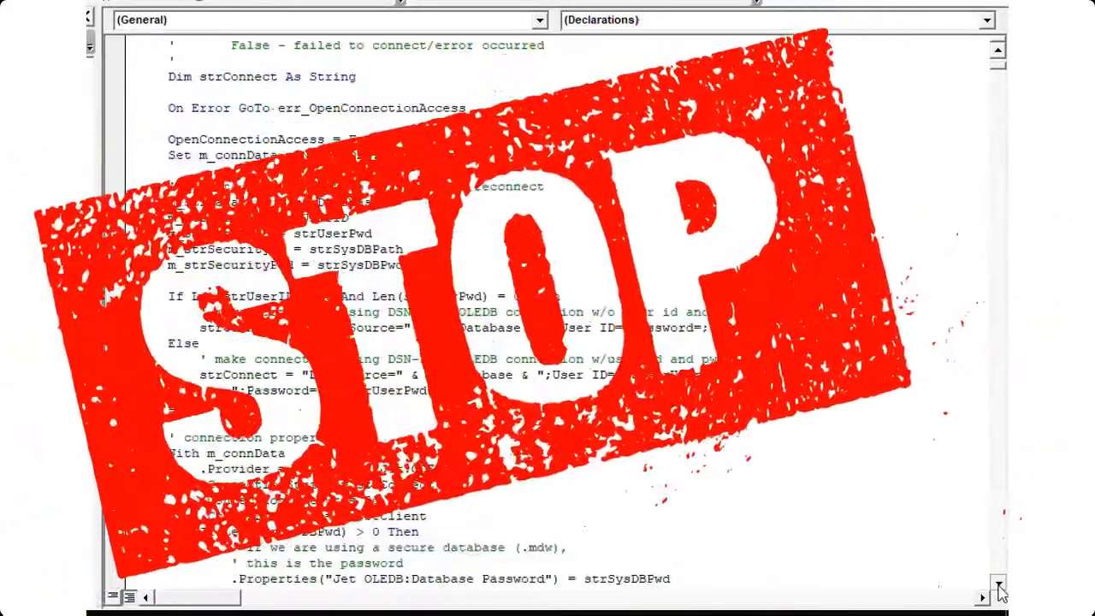
scroll(999, 588, "down", 6)
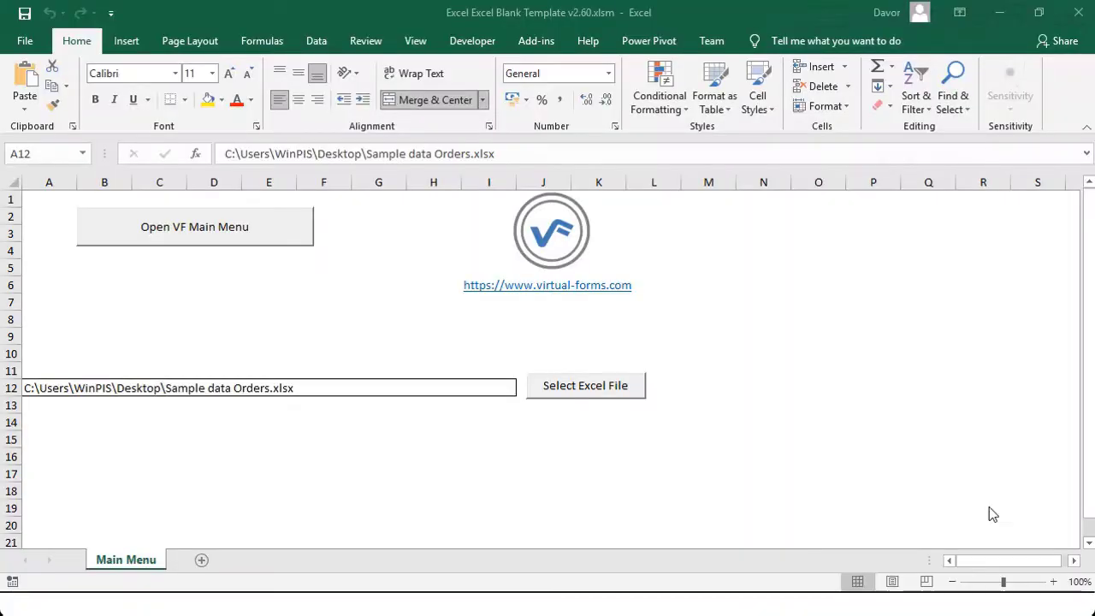
- Open the Products form from the VF main menu, set MOTOR Aluminum Water Pump's category to 2 (Brake Systems) and save the record
left_click(183, 233)
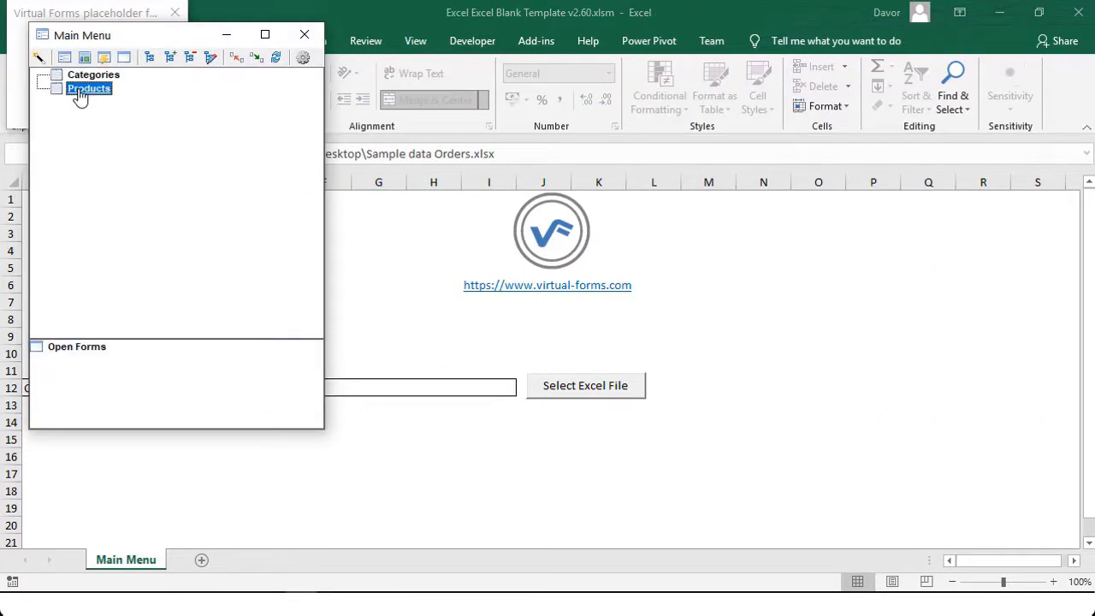
double_click(81, 90)
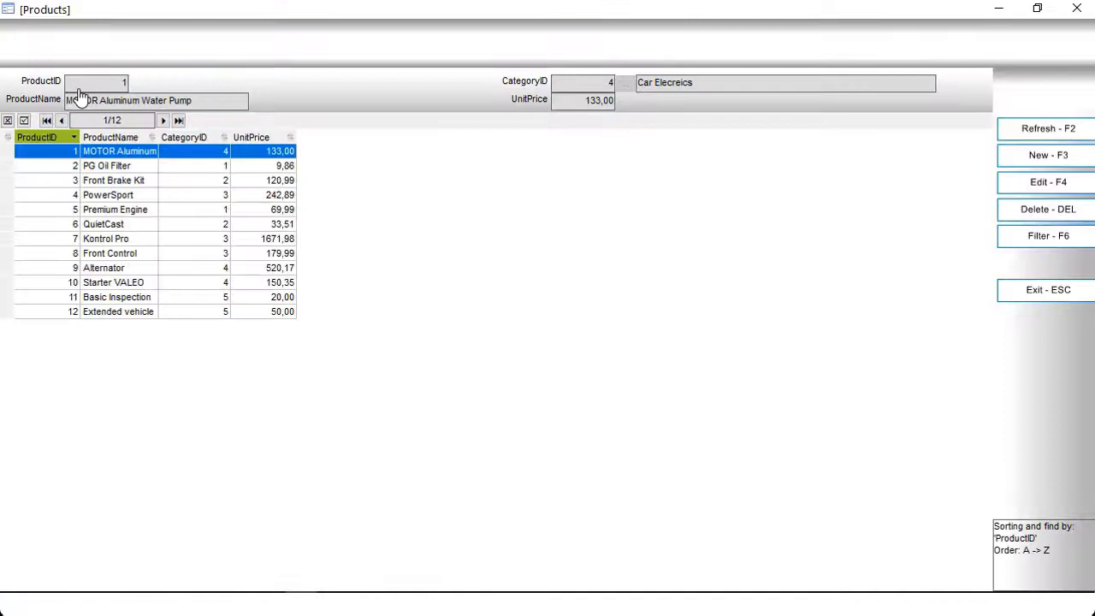
key("F4")
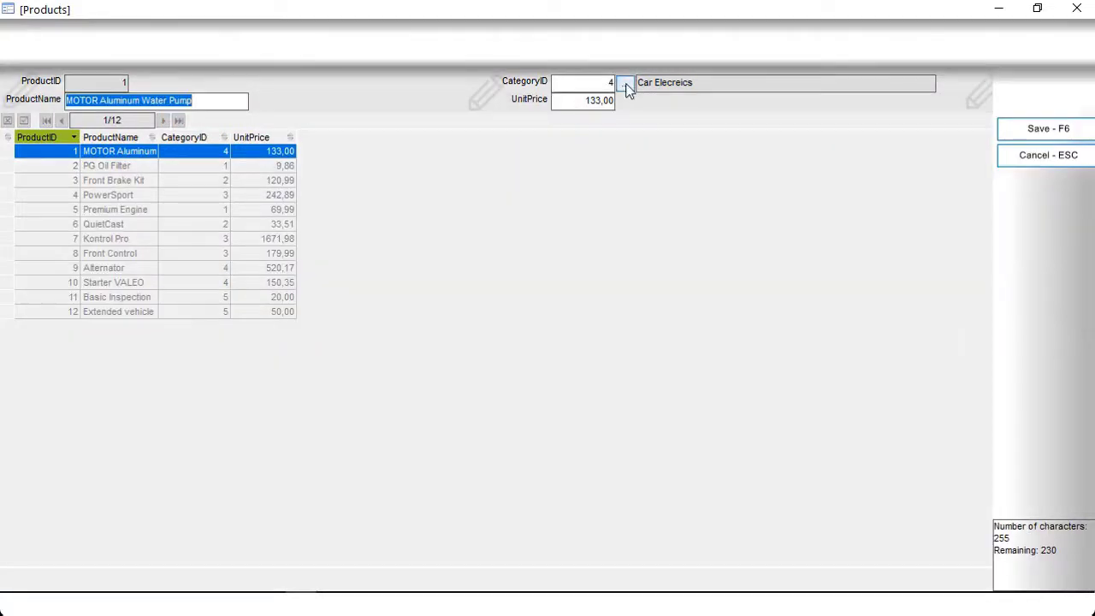
left_click(625, 85)
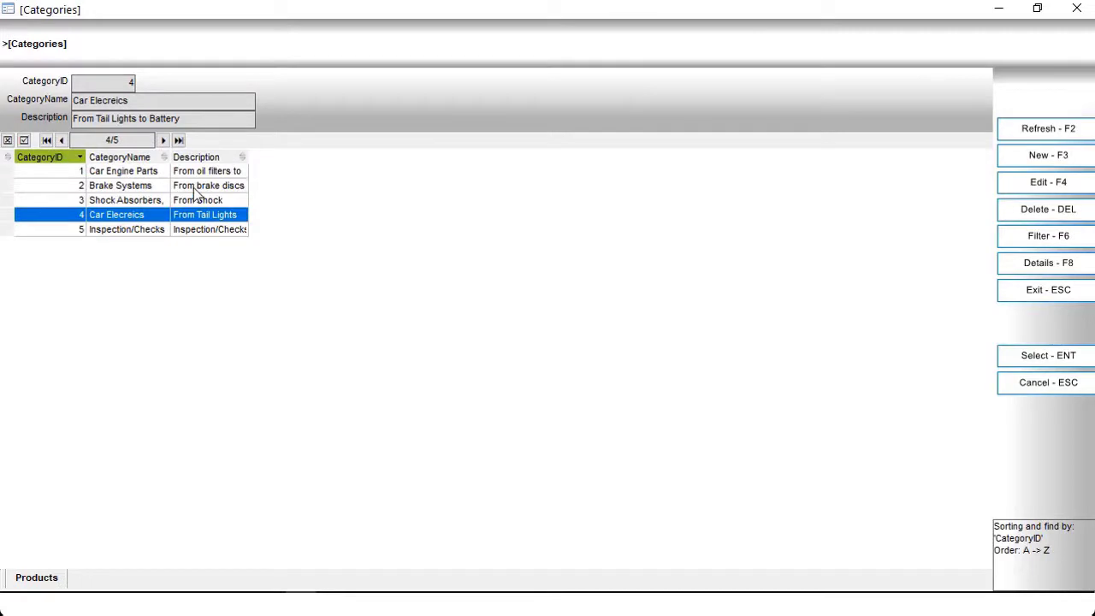
left_click(201, 189)
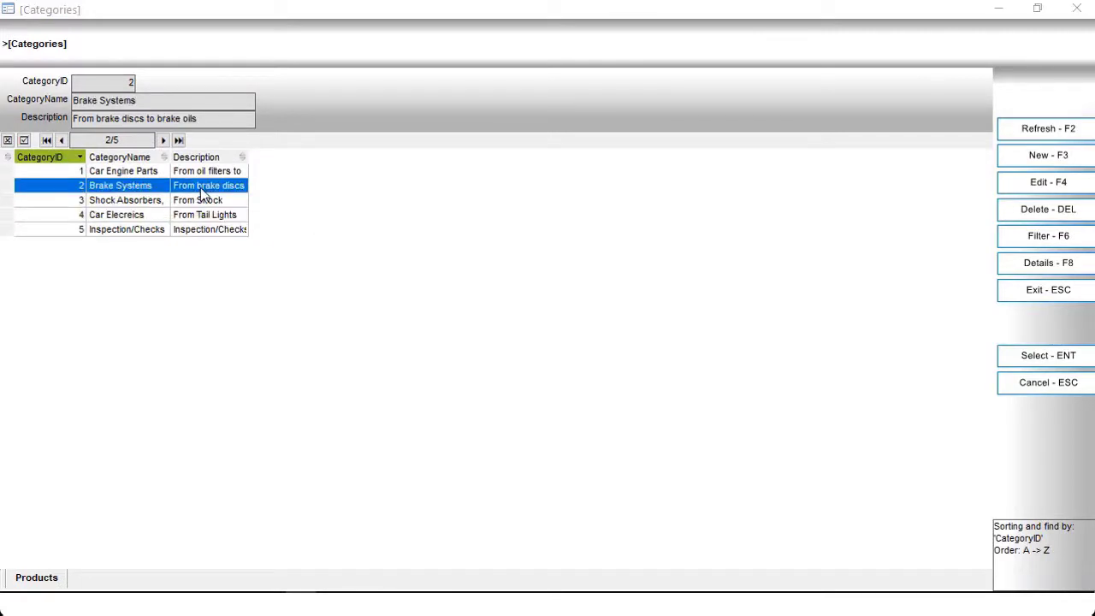
key("Return")
key("Tab")
key("Escape")
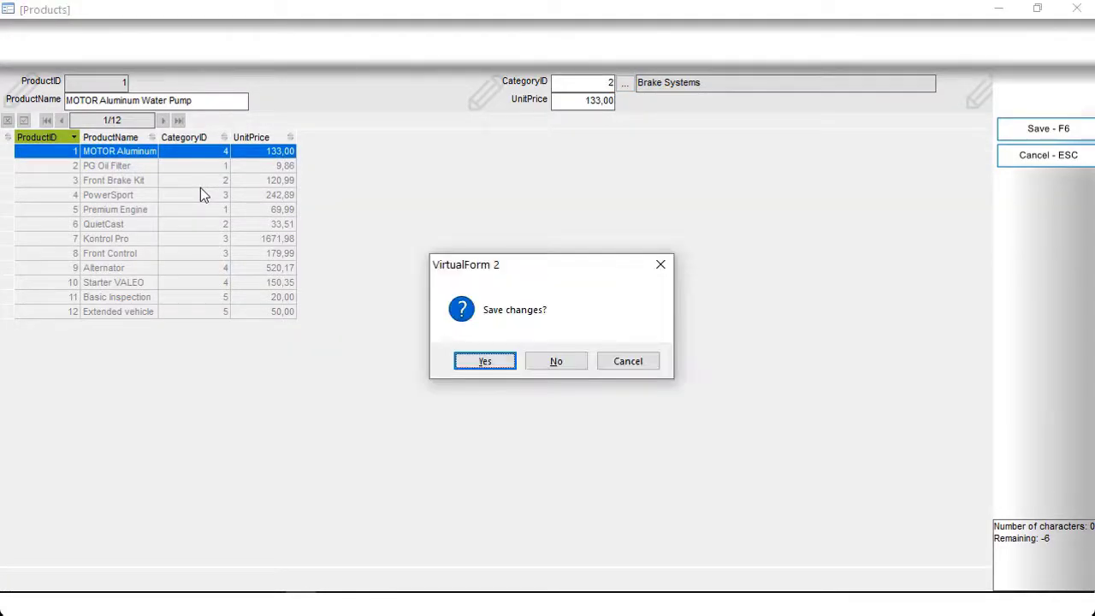
key("Escape")
key("F6")
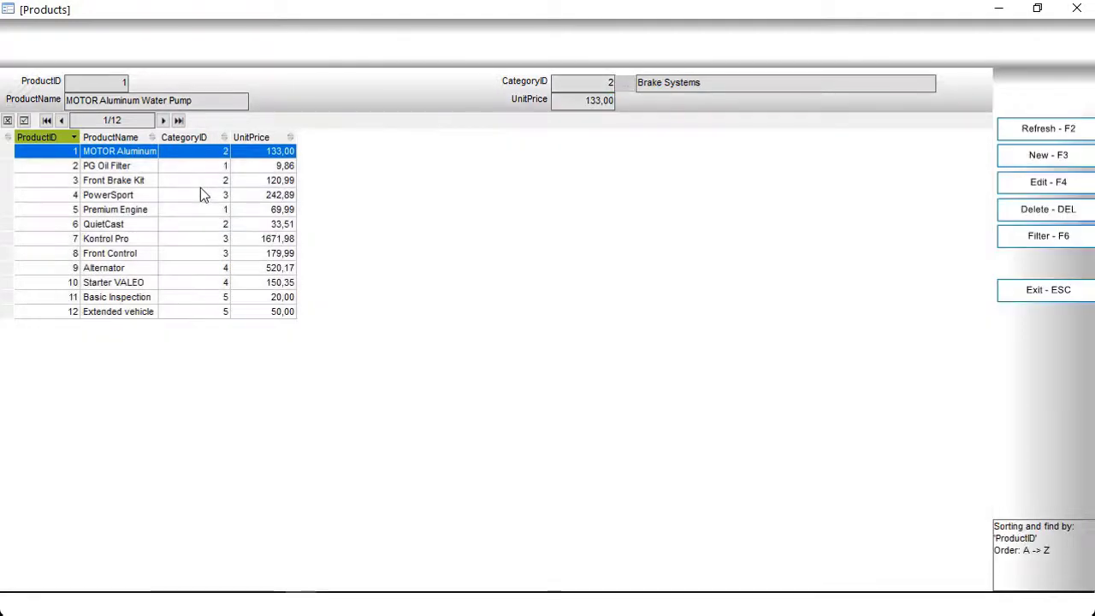
- Open the Categories form instead of Products, examine the product details of the Car Engine Parts category, and exit the form
left_click(1059, 295)
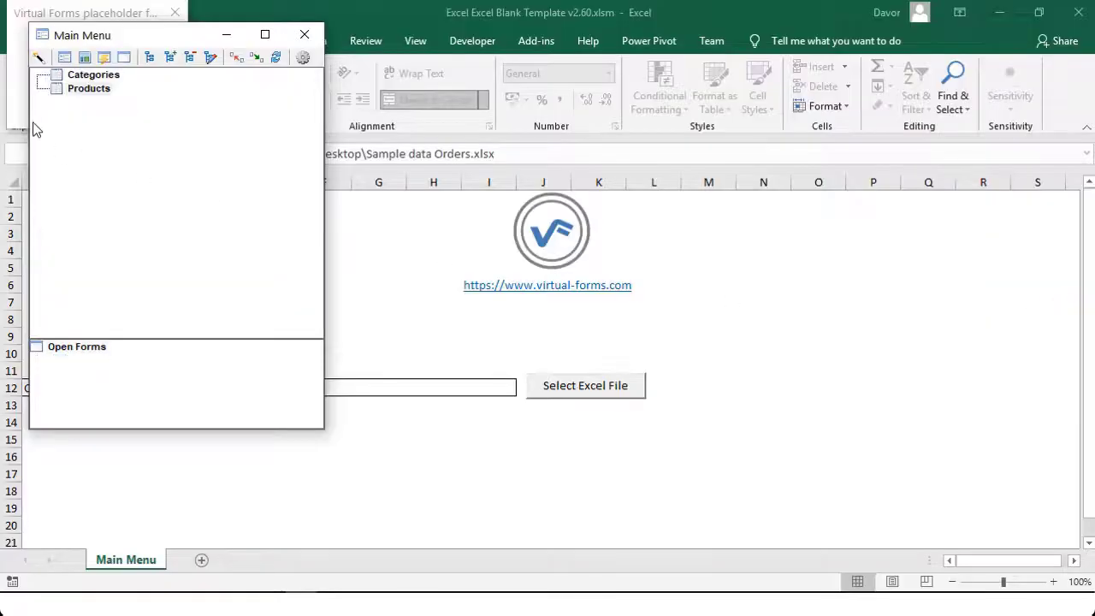
left_click(83, 79)
double_click(83, 79)
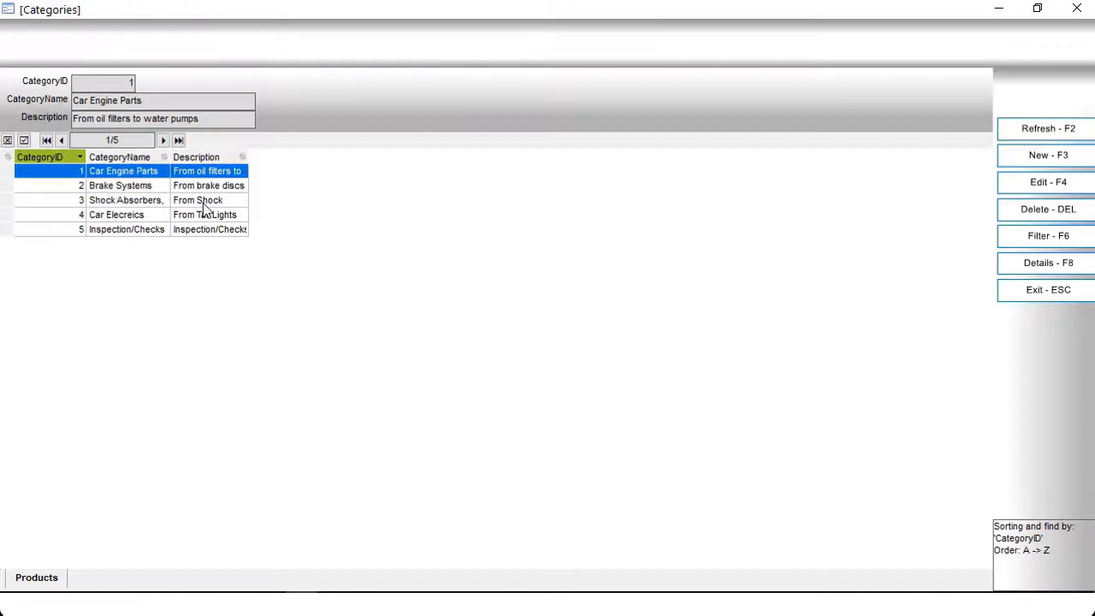
left_click(1018, 272)
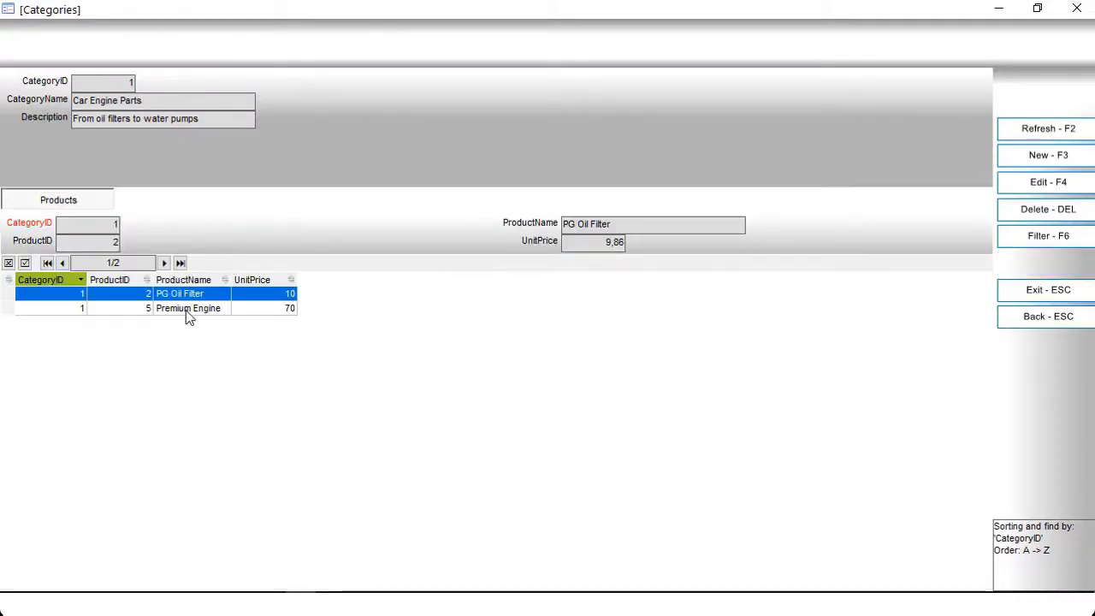
left_click(185, 309)
left_click(178, 298)
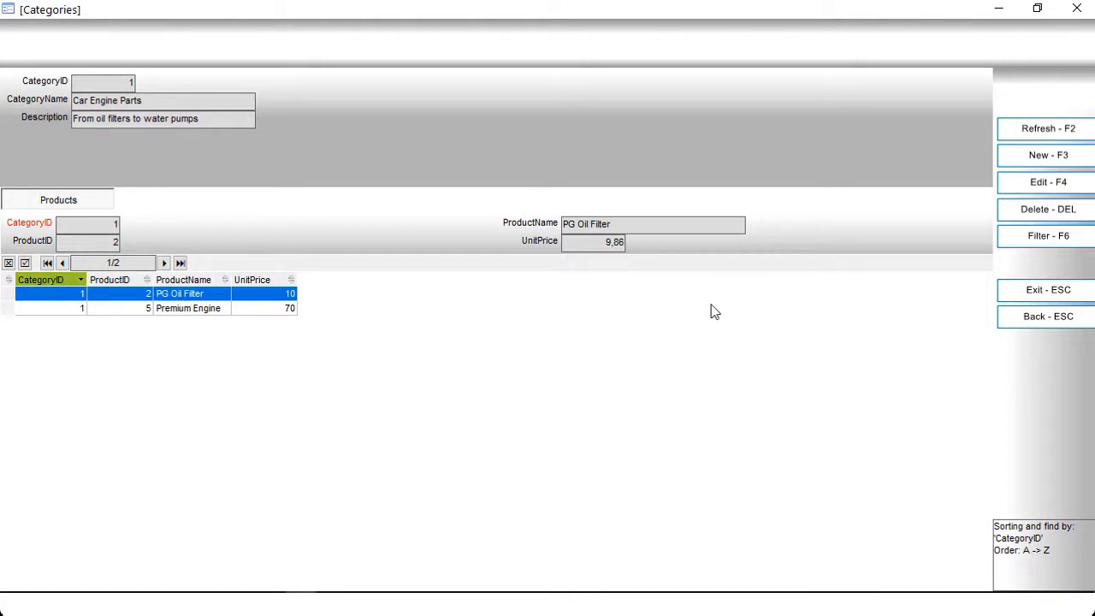
left_click(1019, 292)
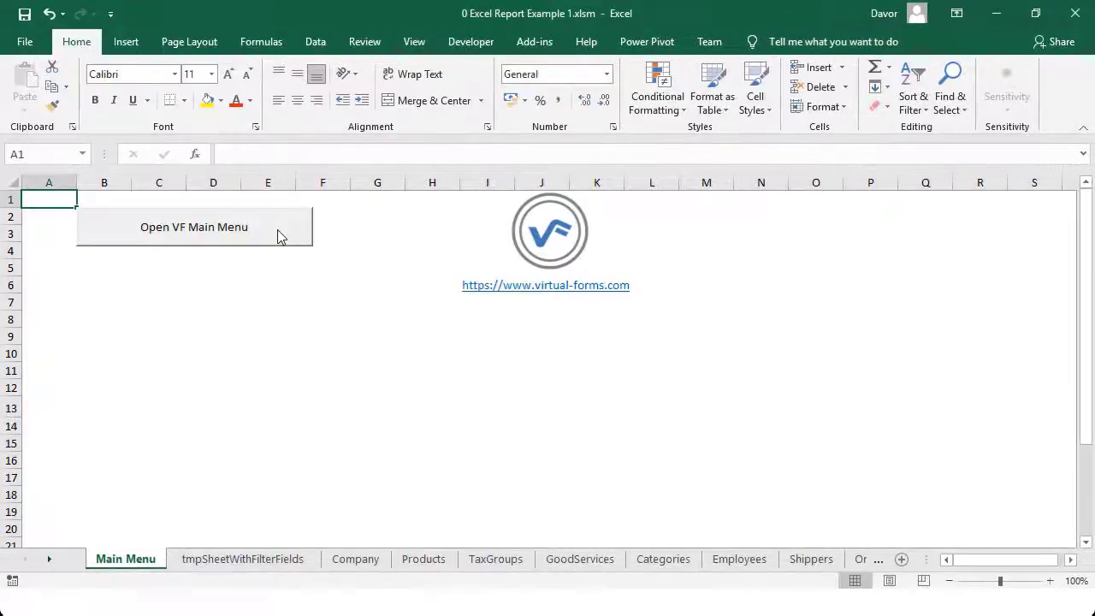
- Open the VF main menu in the report example workbook, browse the Categories and REPORTS without parameters groups, and collapse the tree
left_click(278, 227)
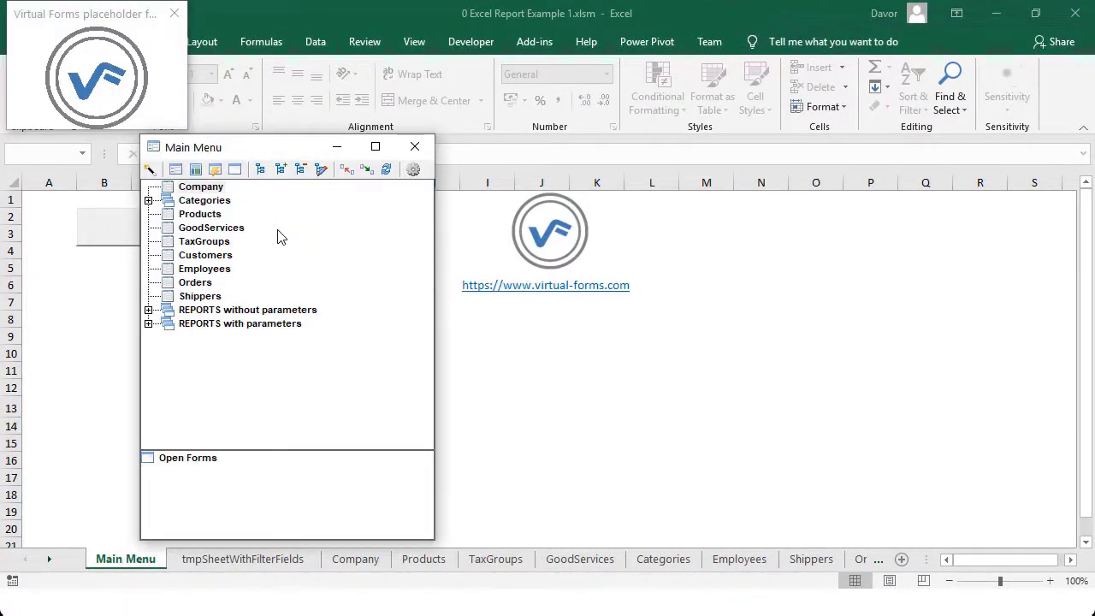
double_click(210, 203)
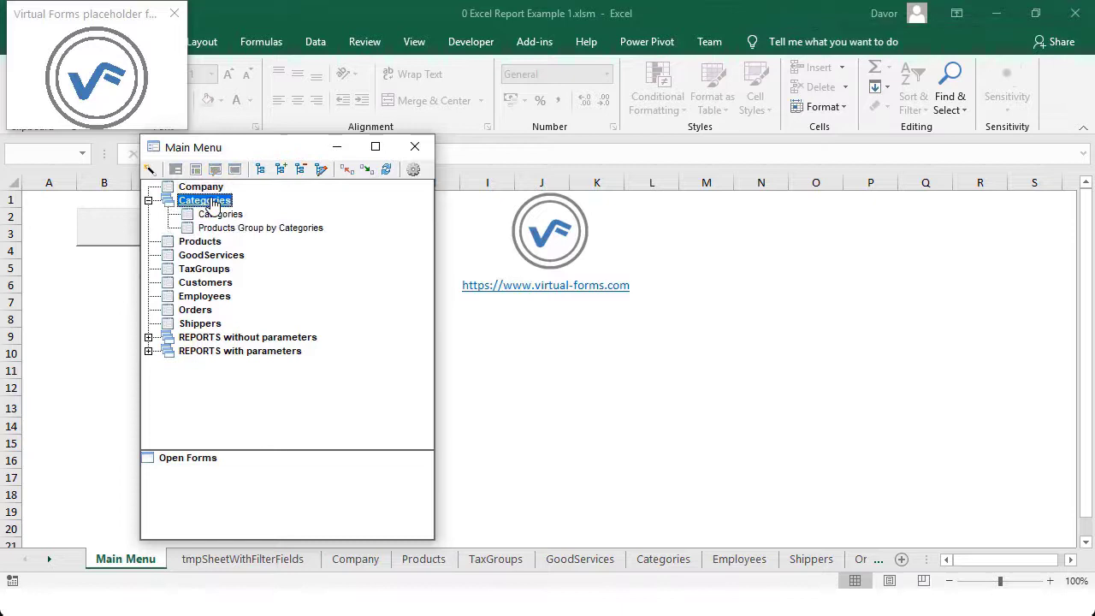
double_click(231, 339)
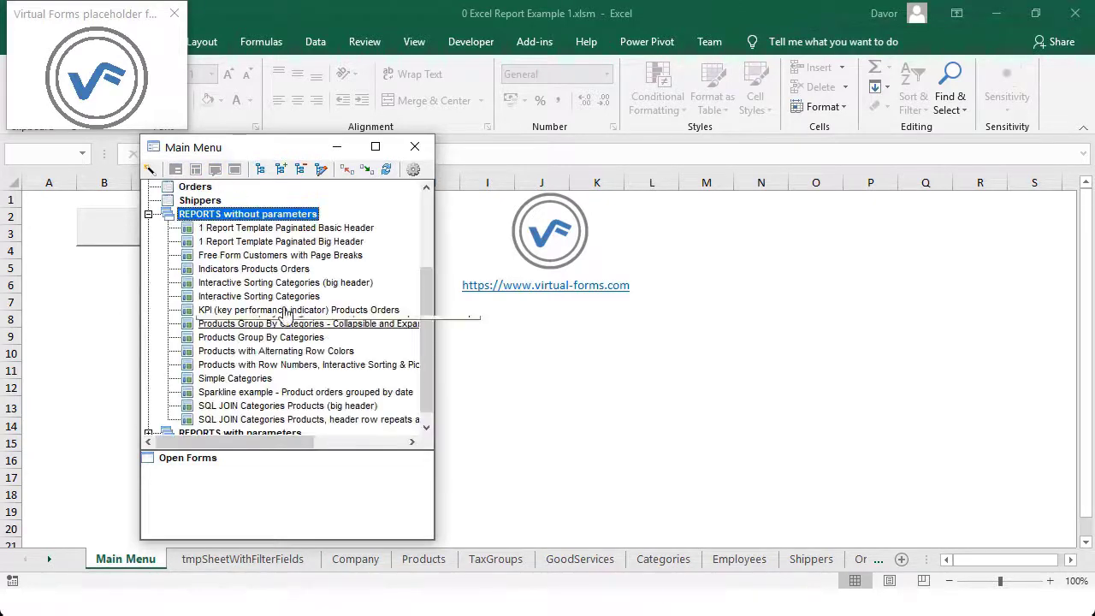
scroll(288, 311, "up", 3)
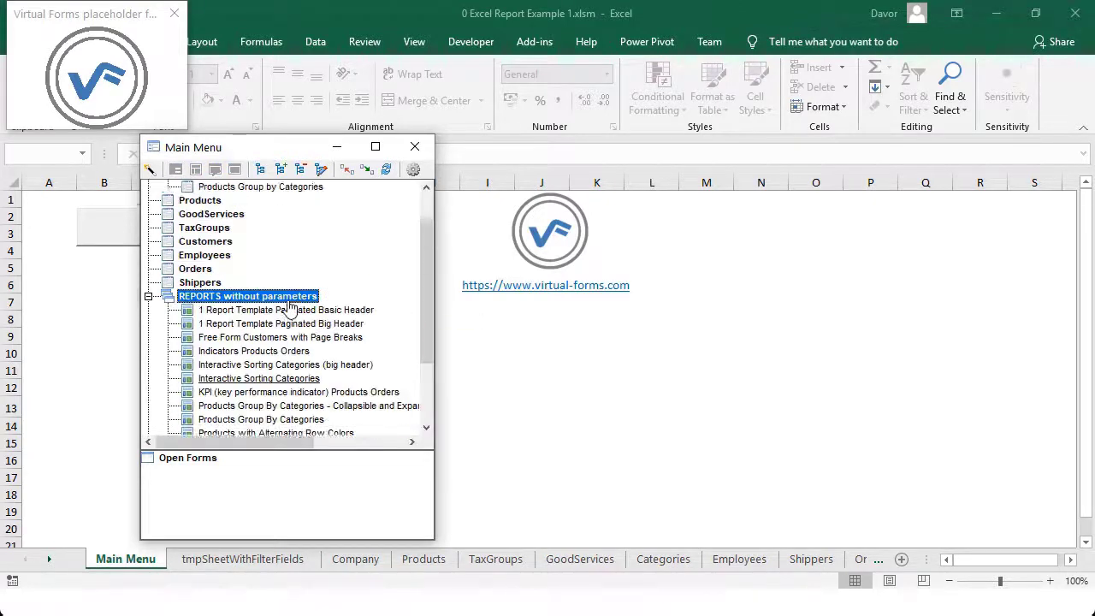
left_click(348, 169)
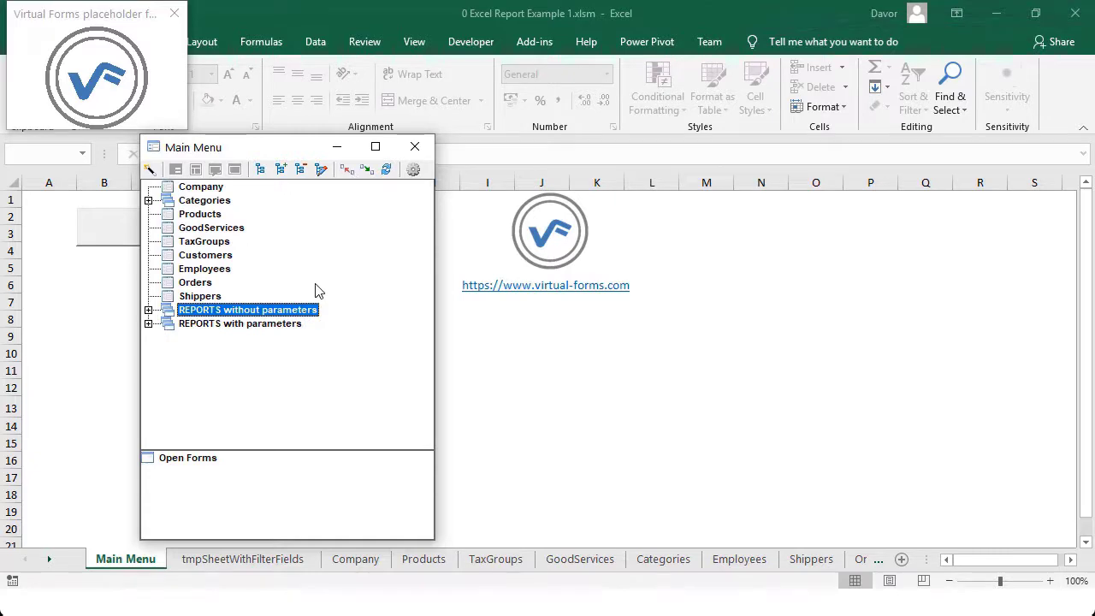
- View the KPI (key performance indicator) Products Orders report under REPORTS without parameters, and close it
double_click(310, 310)
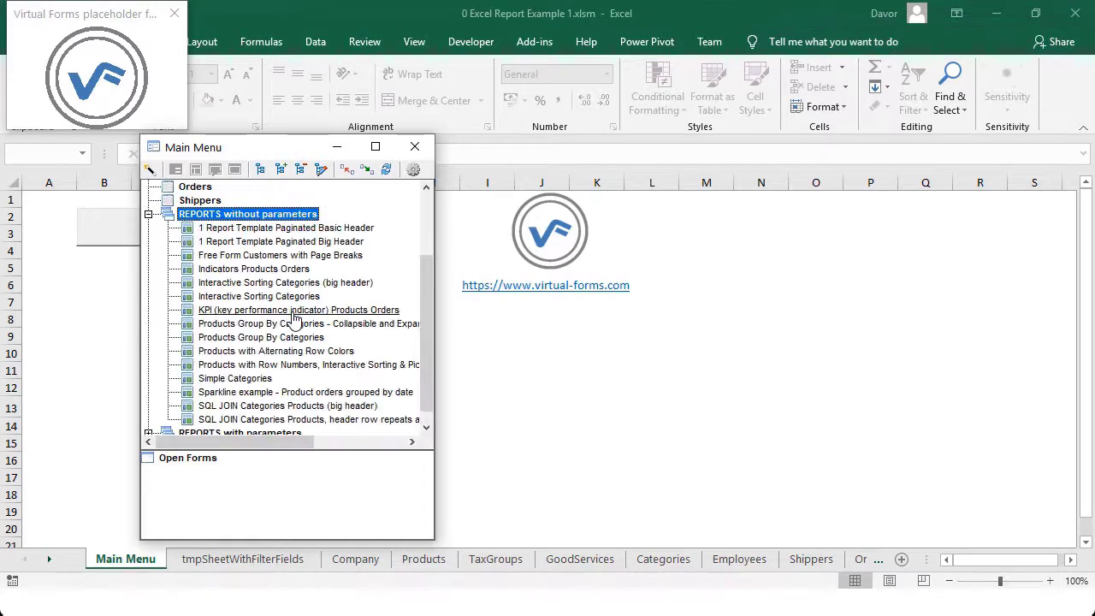
double_click(294, 311)
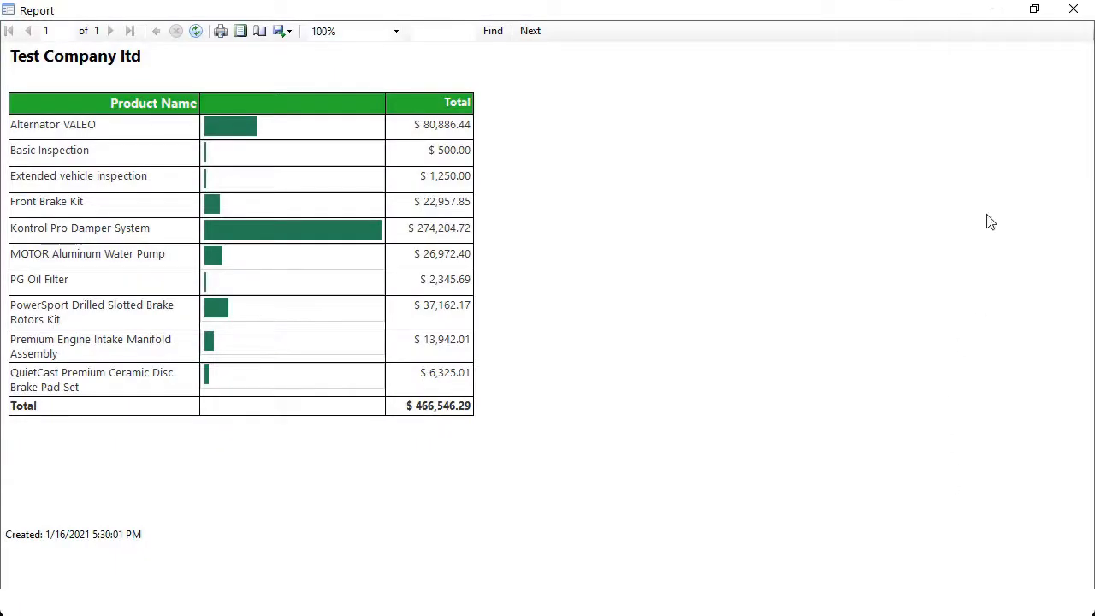
left_click(1073, 8)
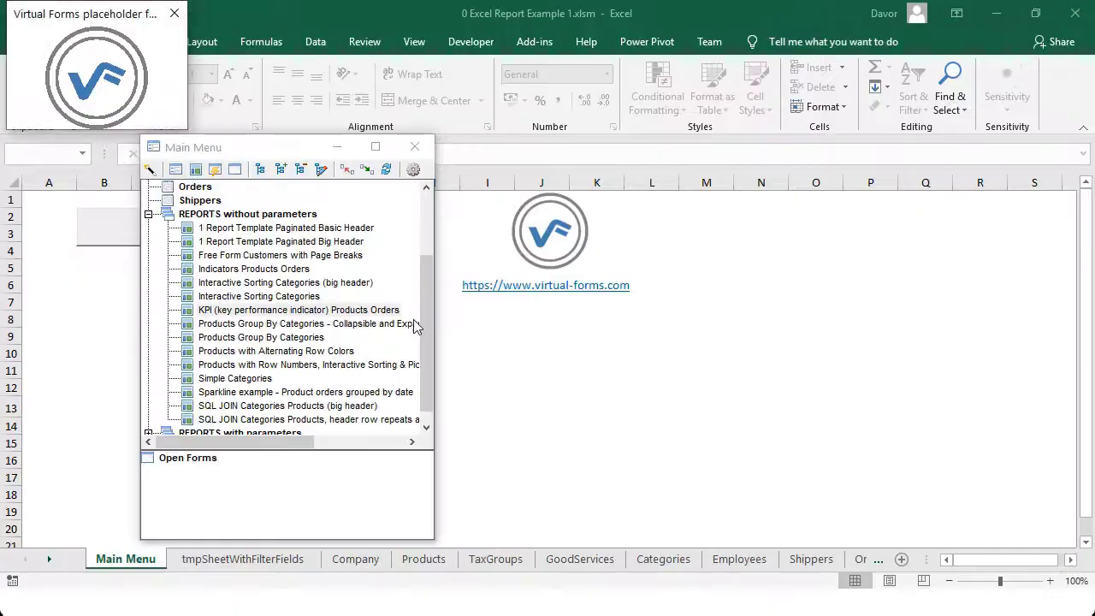
- View the collapsible Products Group By Categories report with Car Engine Parts and Brake Systems expanded, and close it
double_click(310, 366)
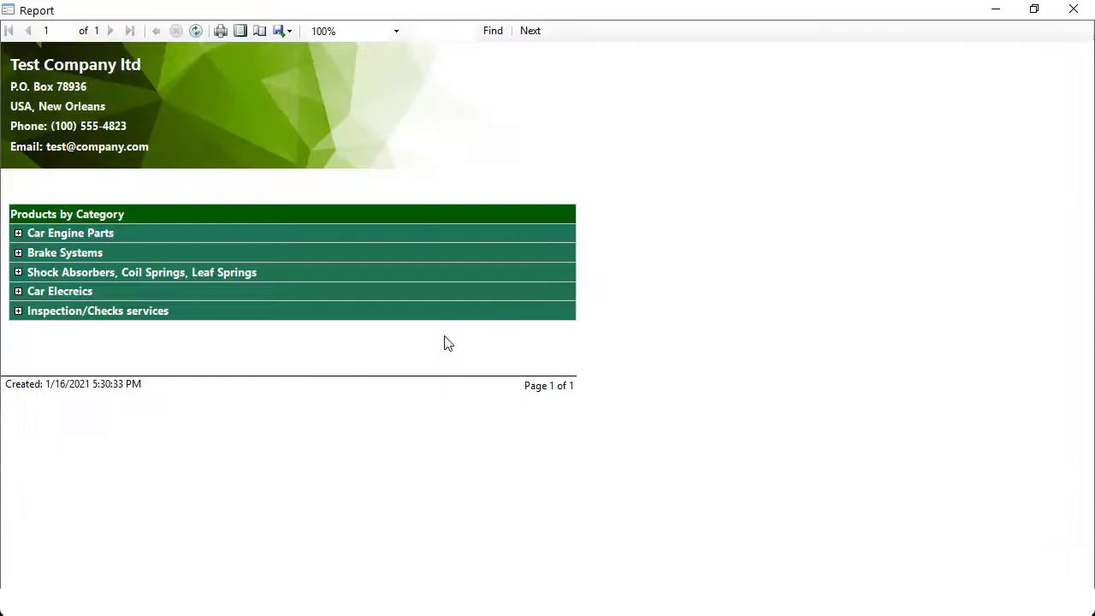
left_click(18, 234)
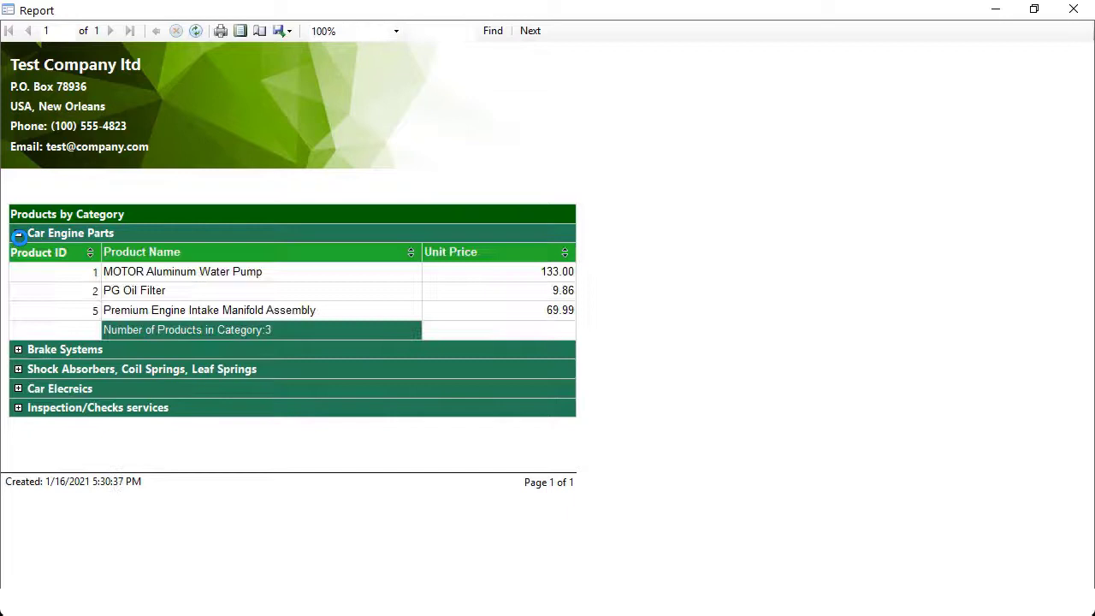
left_click(18, 350)
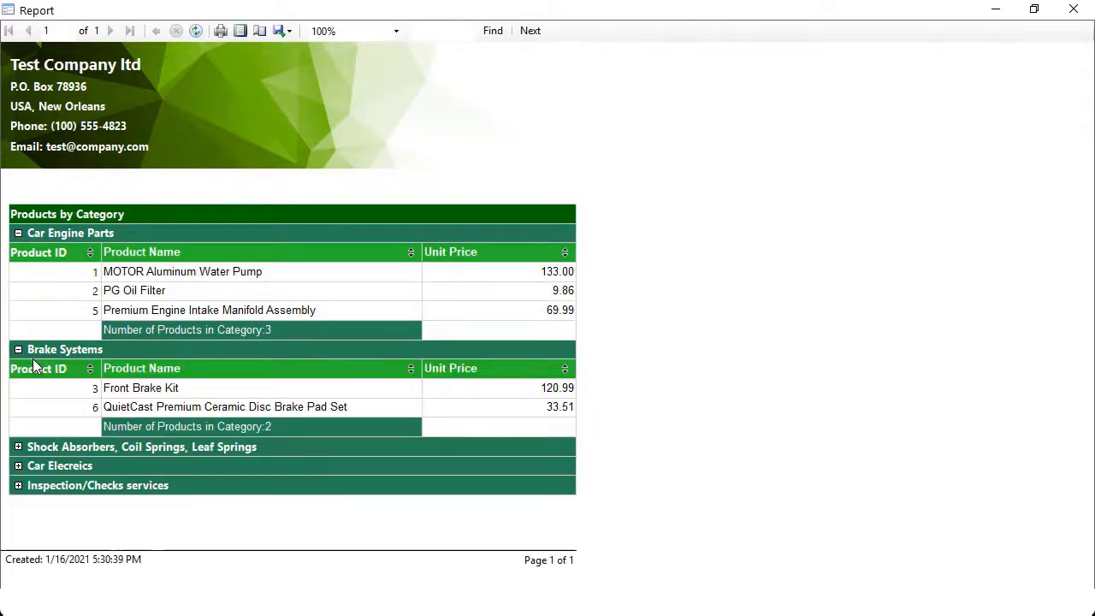
left_click(1073, 10)
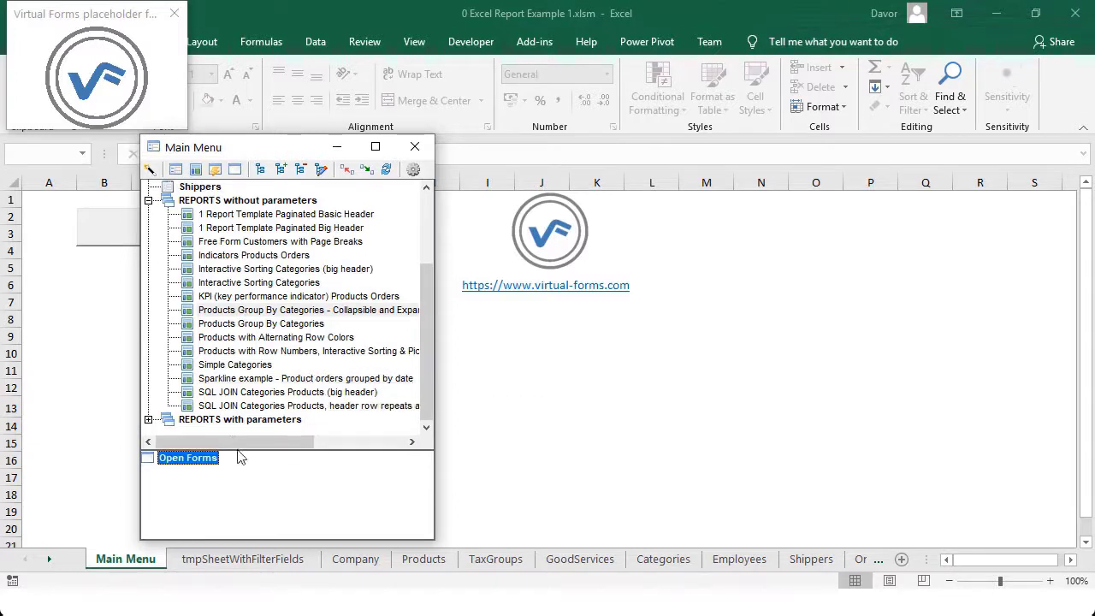
- Under REPORTS with parameters, generate the sales order report from the OrderID filter form, examine its goods and services, and close both windows
left_click(230, 420)
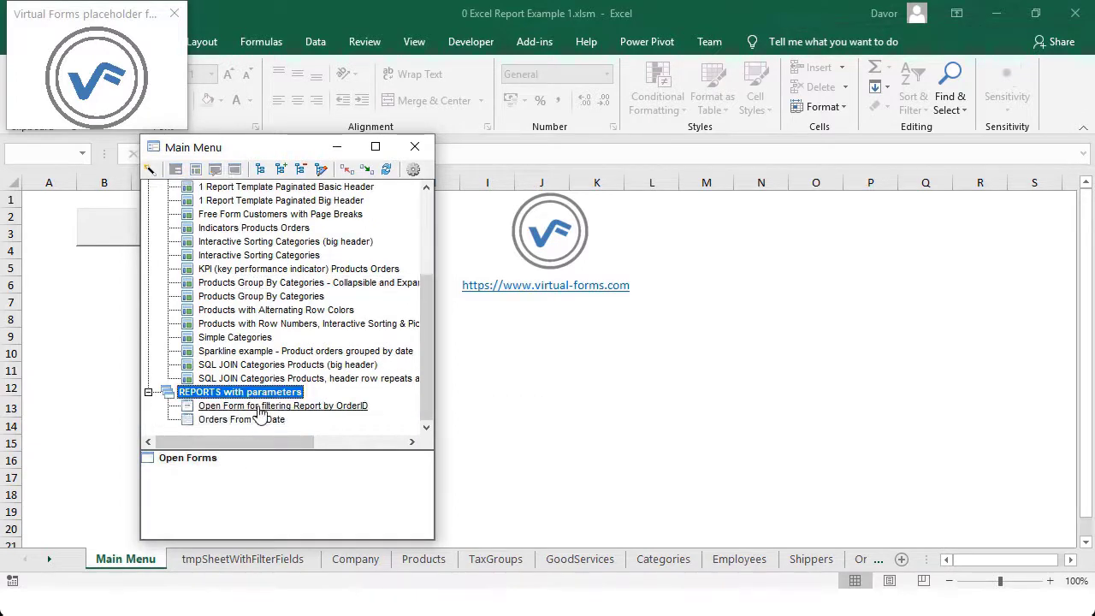
left_click(325, 407)
double_click(331, 408)
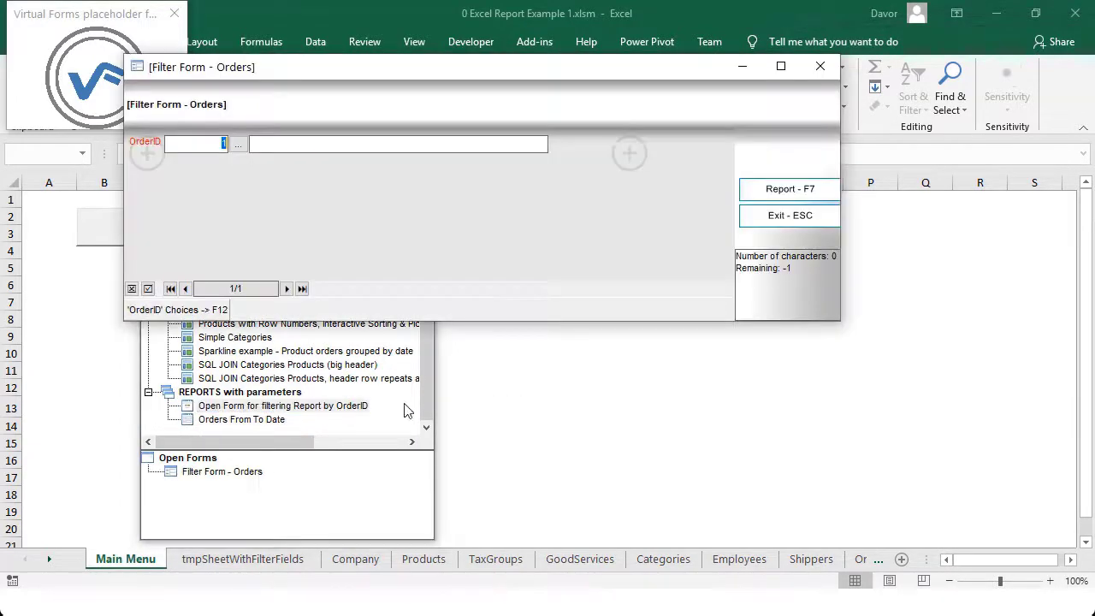
left_click(764, 189)
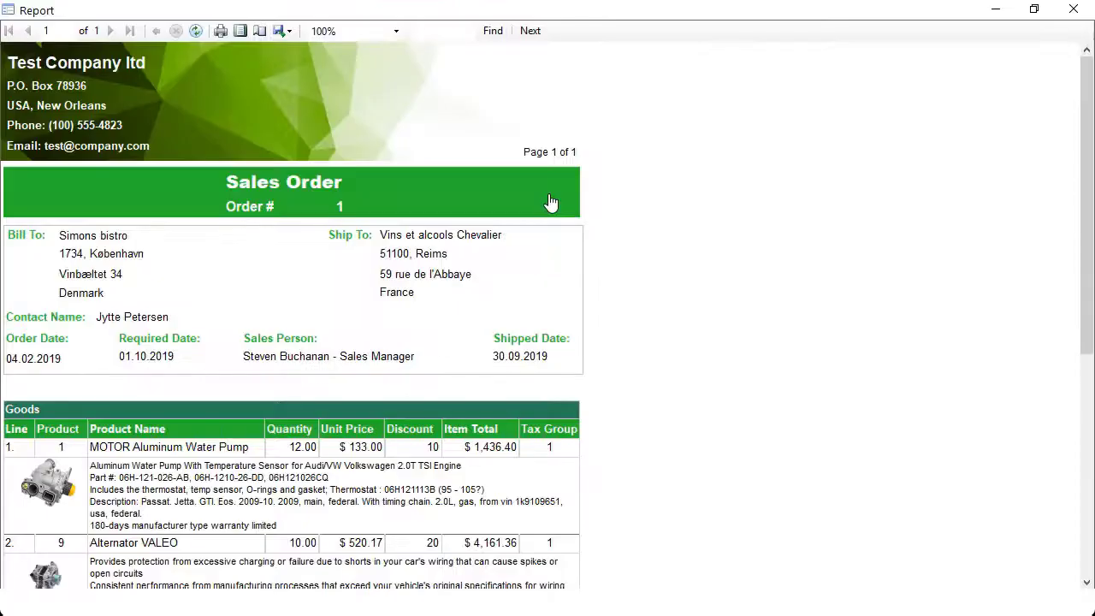
scroll(550, 203, "down", 8)
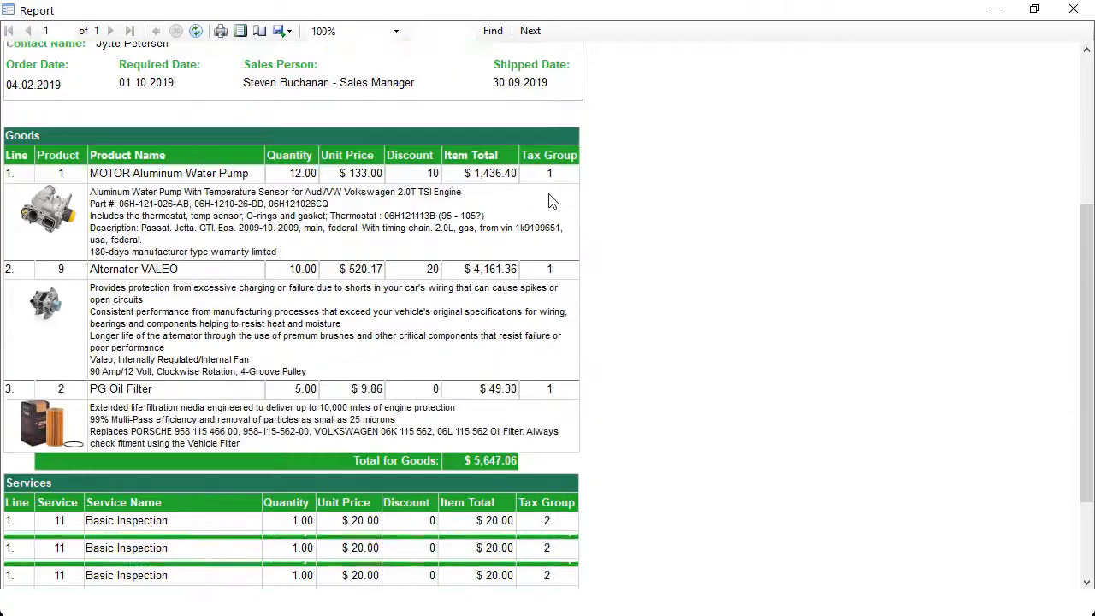
scroll(557, 209, "up", 8)
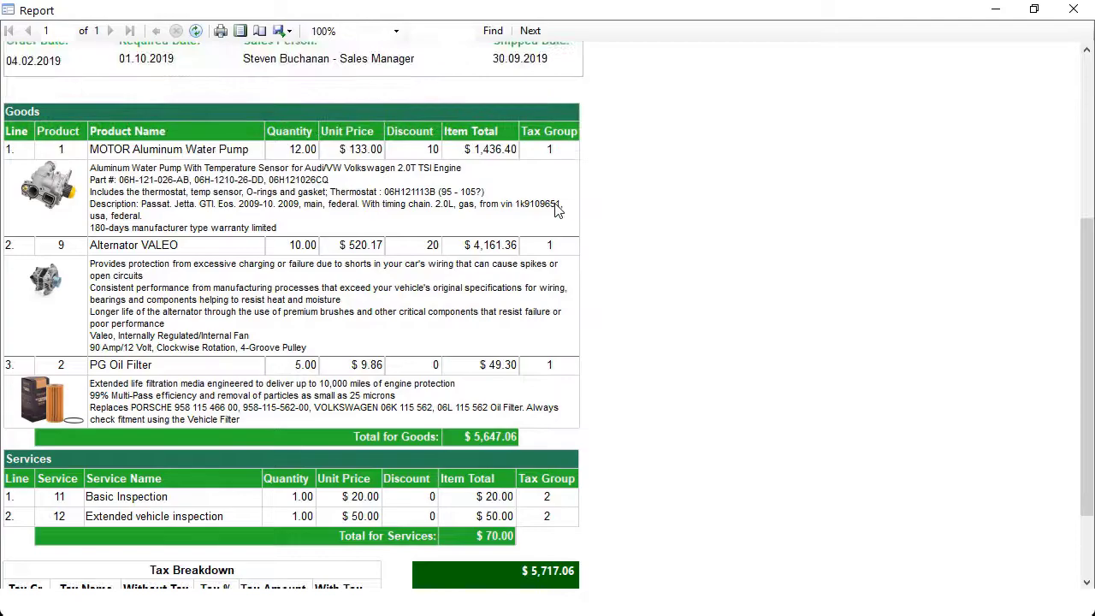
left_click(1082, 10)
left_click(824, 67)
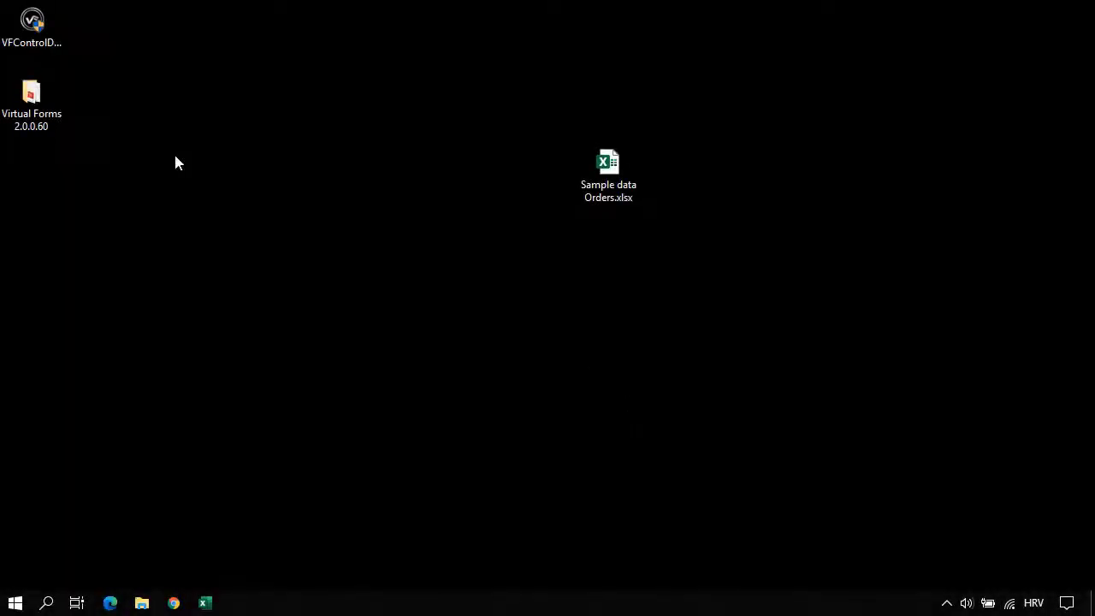
- Open the Virtual Forms 2.0.0.60 folder on the desktop
left_click(20, 35)
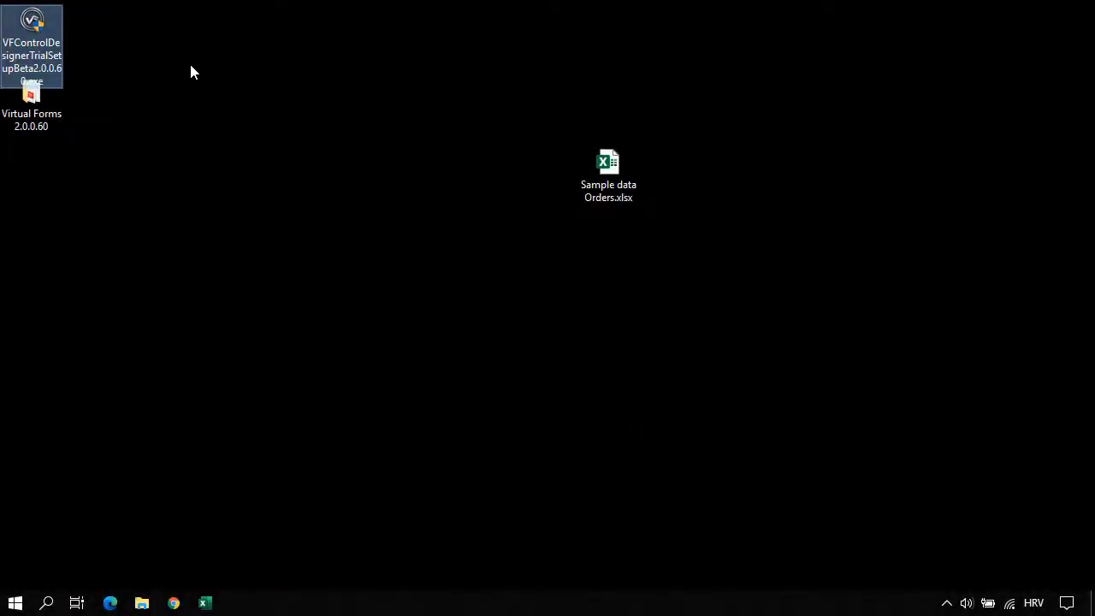
left_click(46, 101)
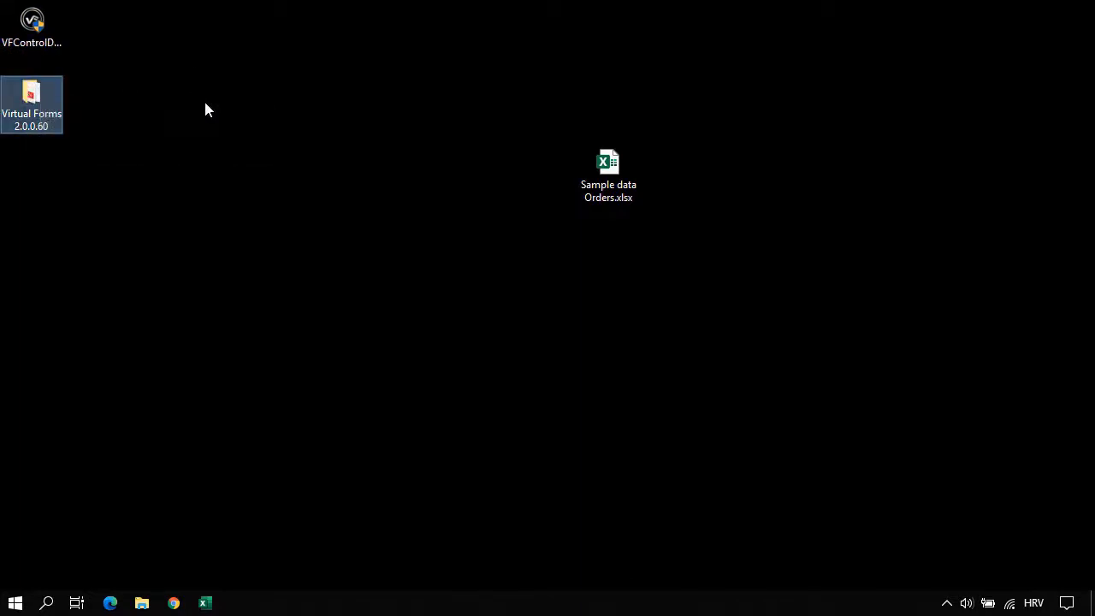
double_click(25, 101)
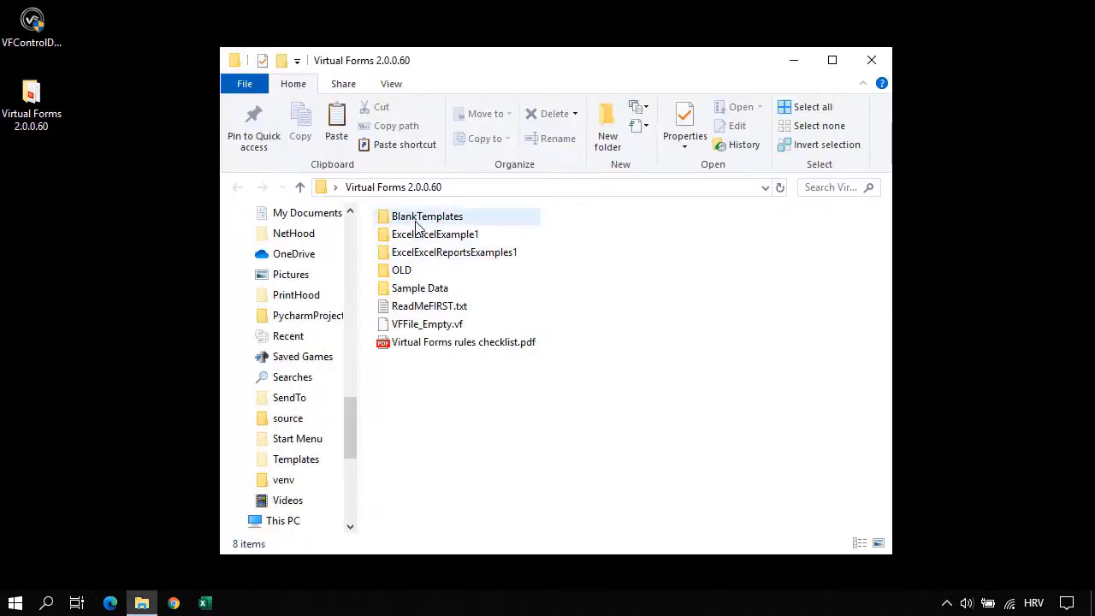
- Copy the Excel Excel folder from BlankTemplates to the desktop and close the folder window
double_click(413, 218)
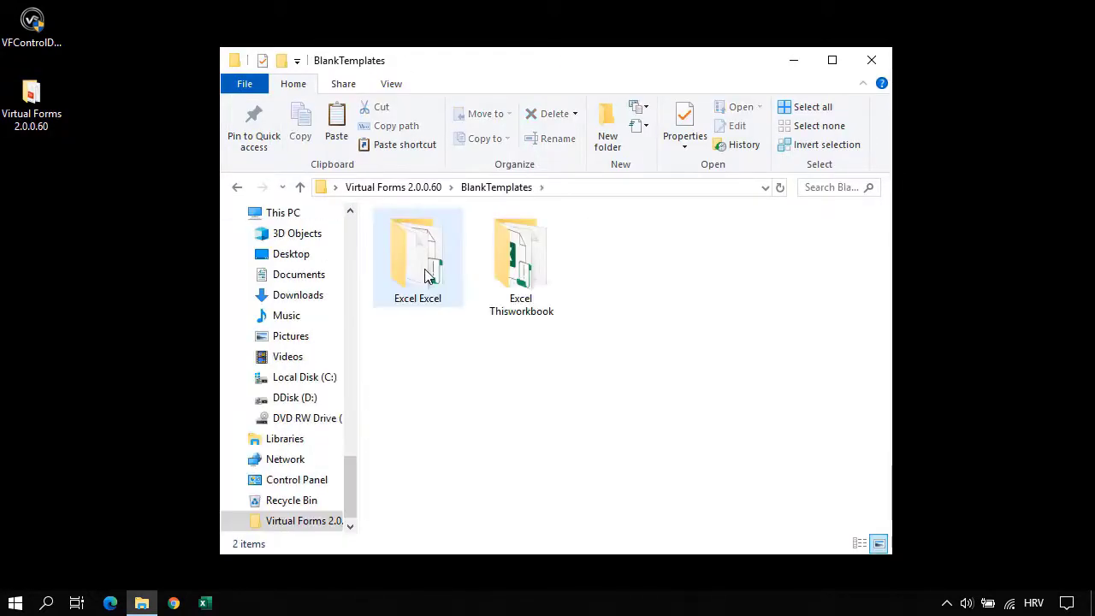
left_click(410, 270)
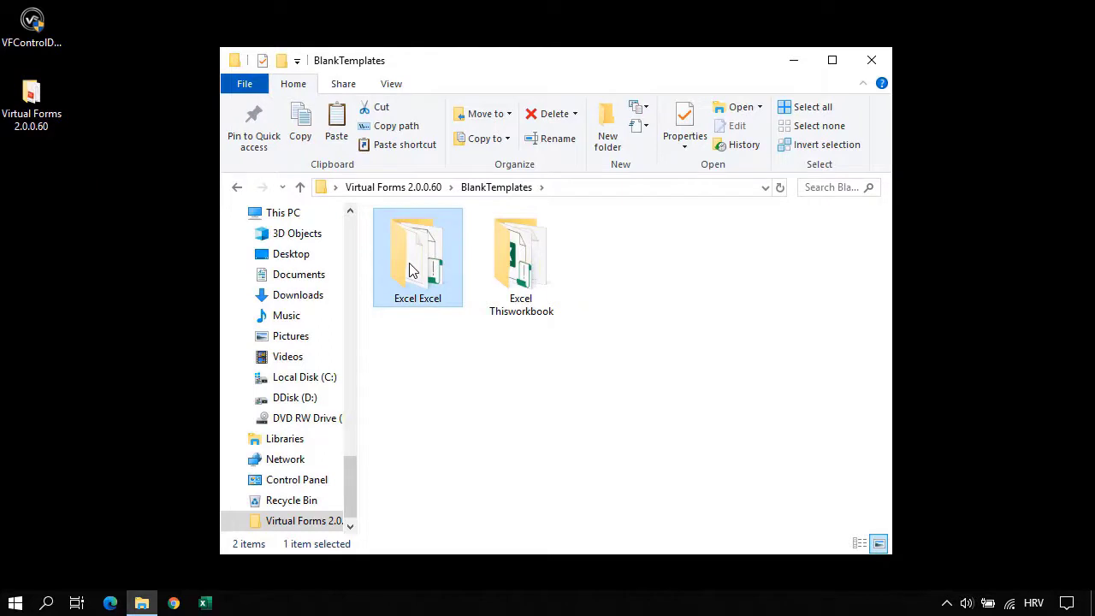
right_click(411, 253)
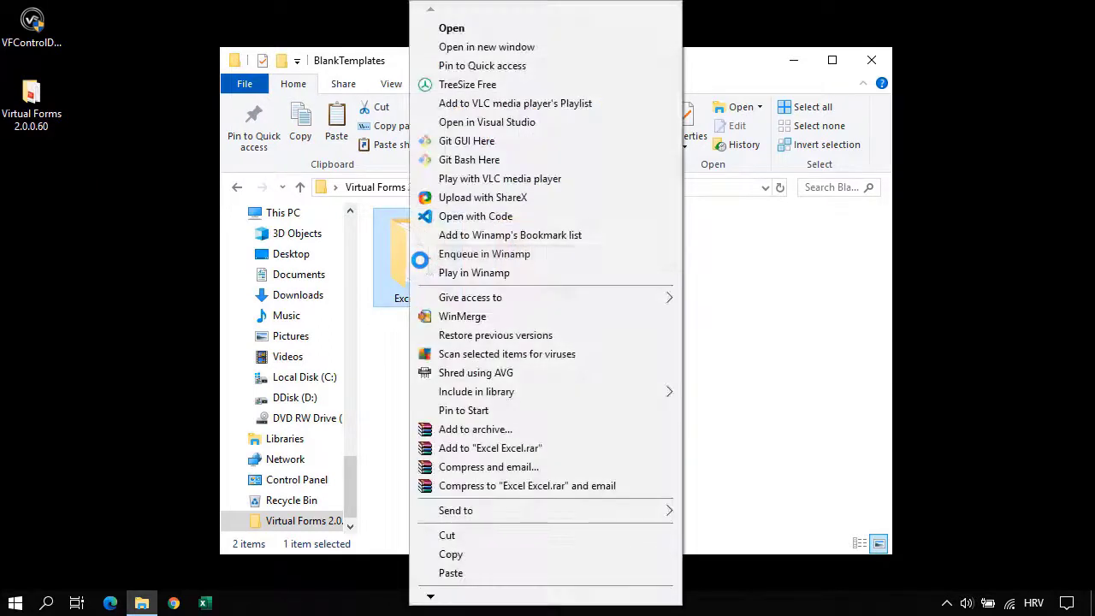
left_click(449, 554)
left_click(871, 59)
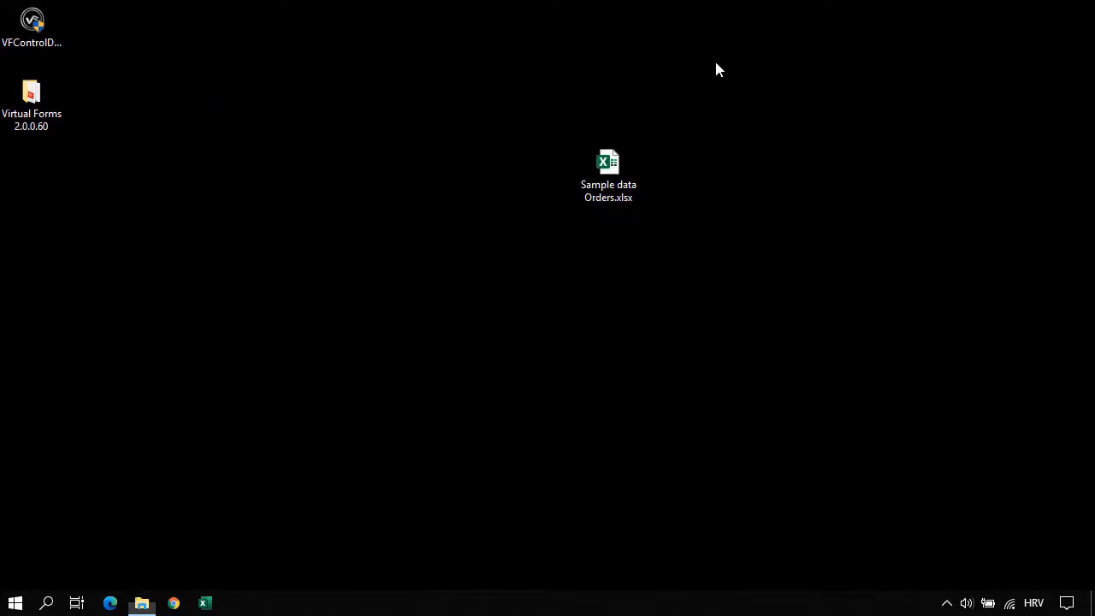
right_click(407, 146)
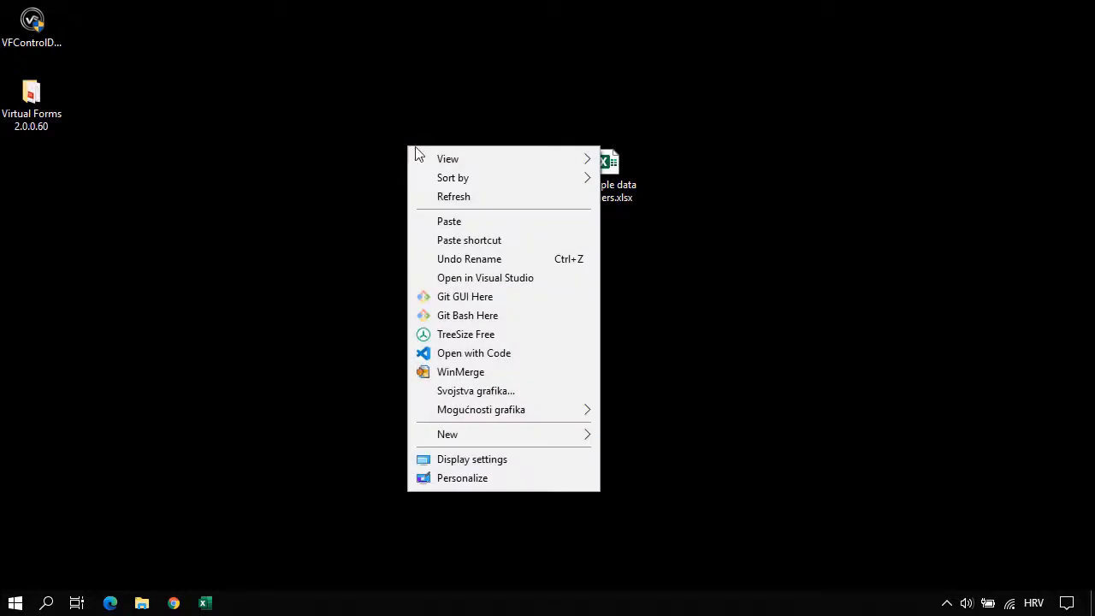
left_click(435, 220)
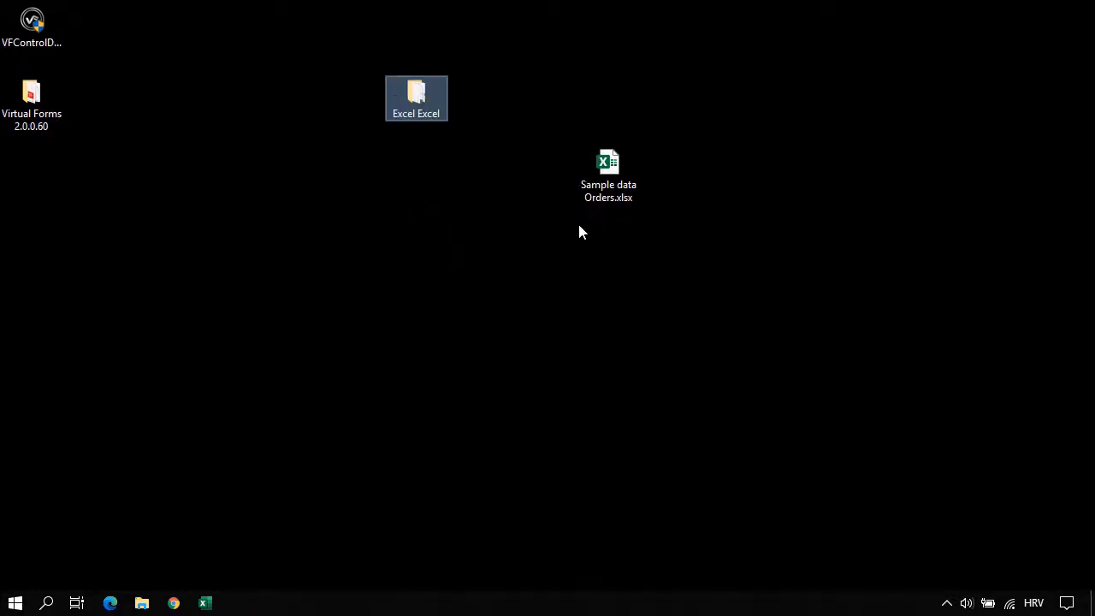
- Open Sample data Orders.xlsx from the desktop, examine the Categories sheet's CategoryID column and its records, and close the workbook
left_click(608, 173)
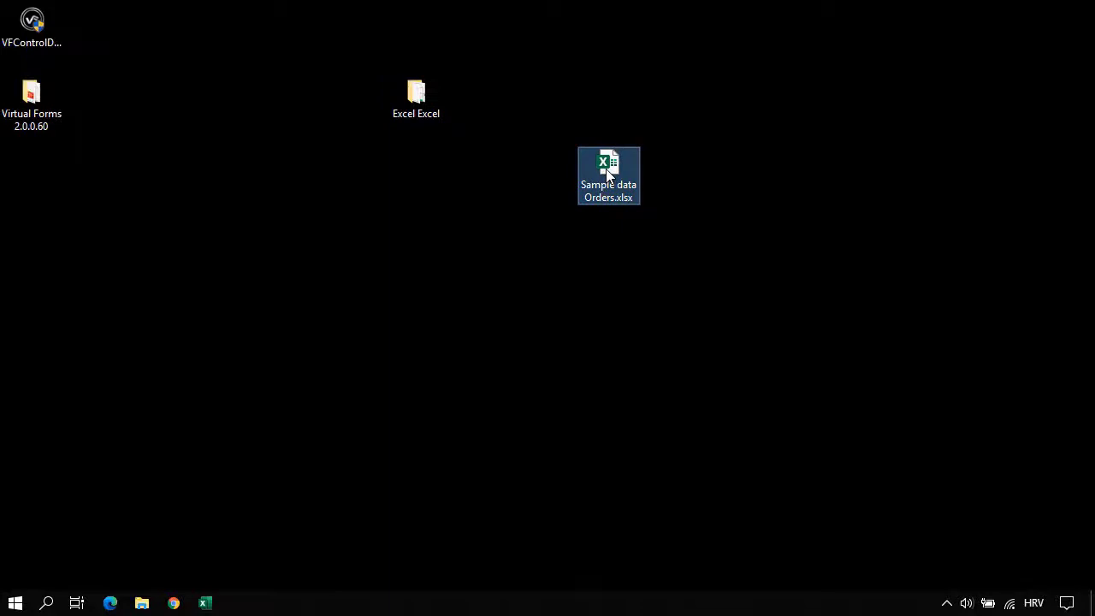
double_click(608, 174)
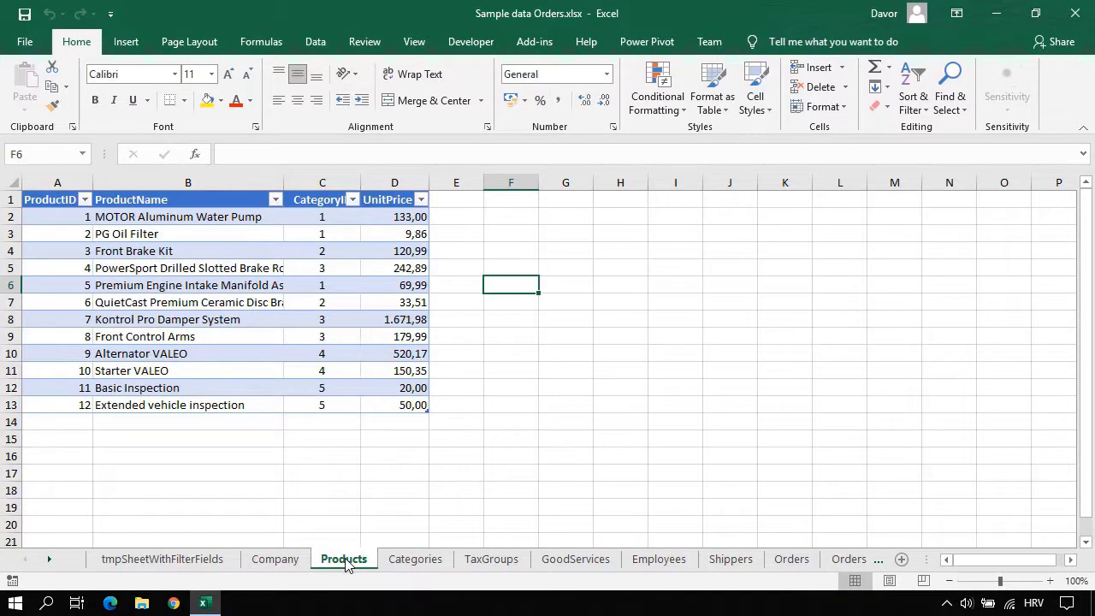
left_click(416, 561)
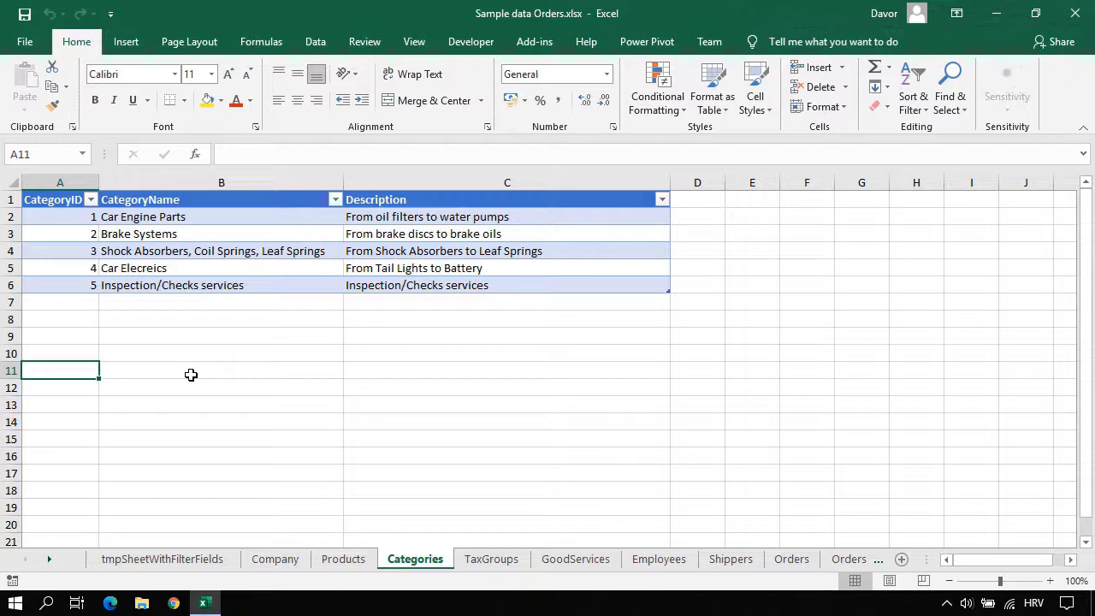
key("ctrl+Home")
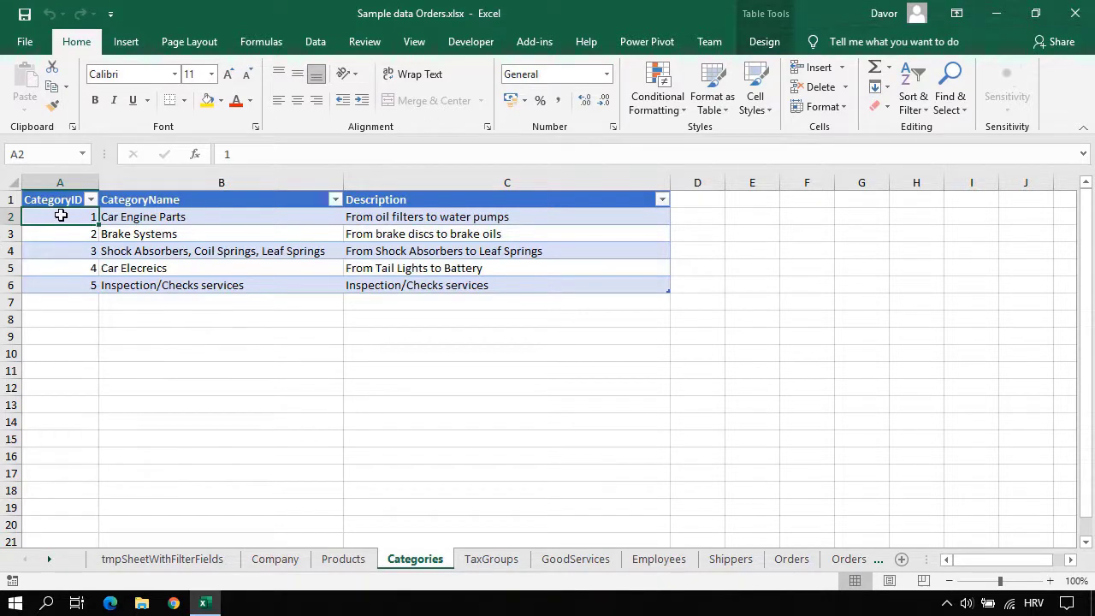
left_click_drag(59, 214, 60, 276)
left_click(59, 372)
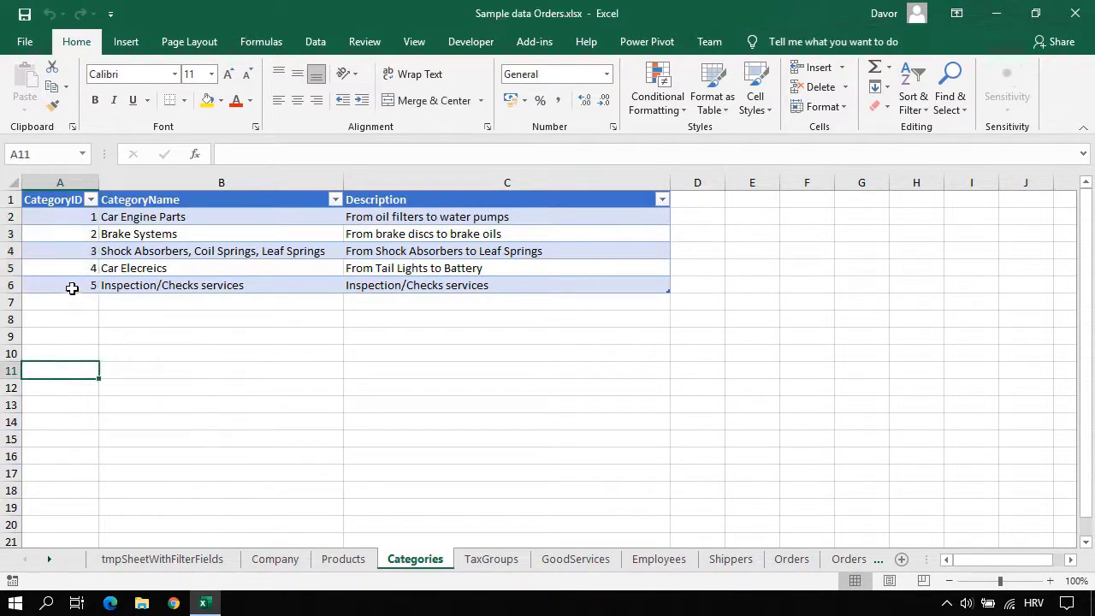
left_click(58, 215)
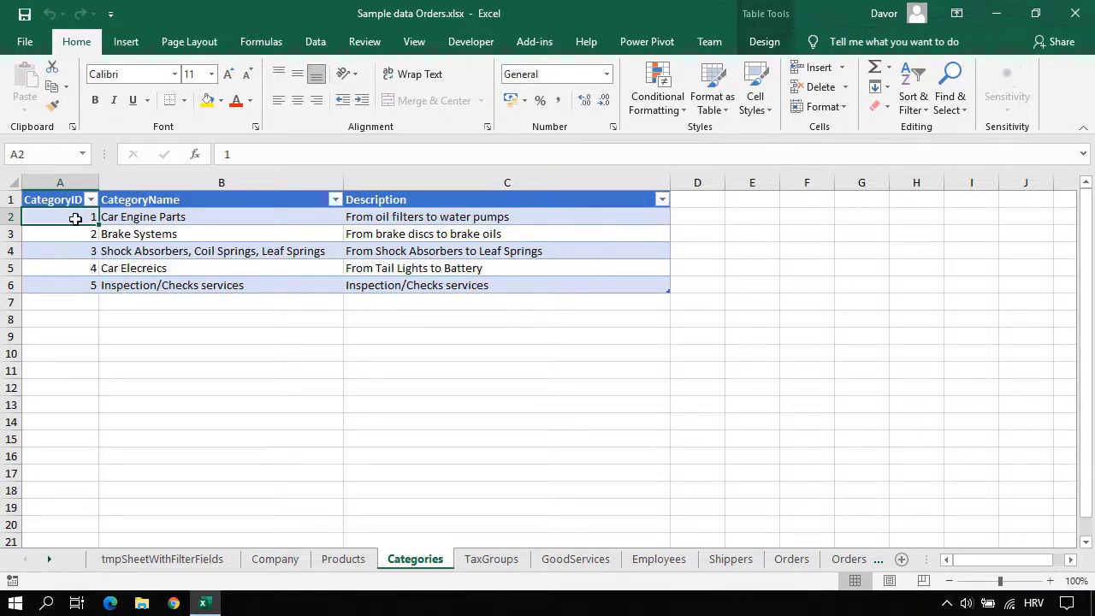
left_click_drag(95, 216, 408, 215)
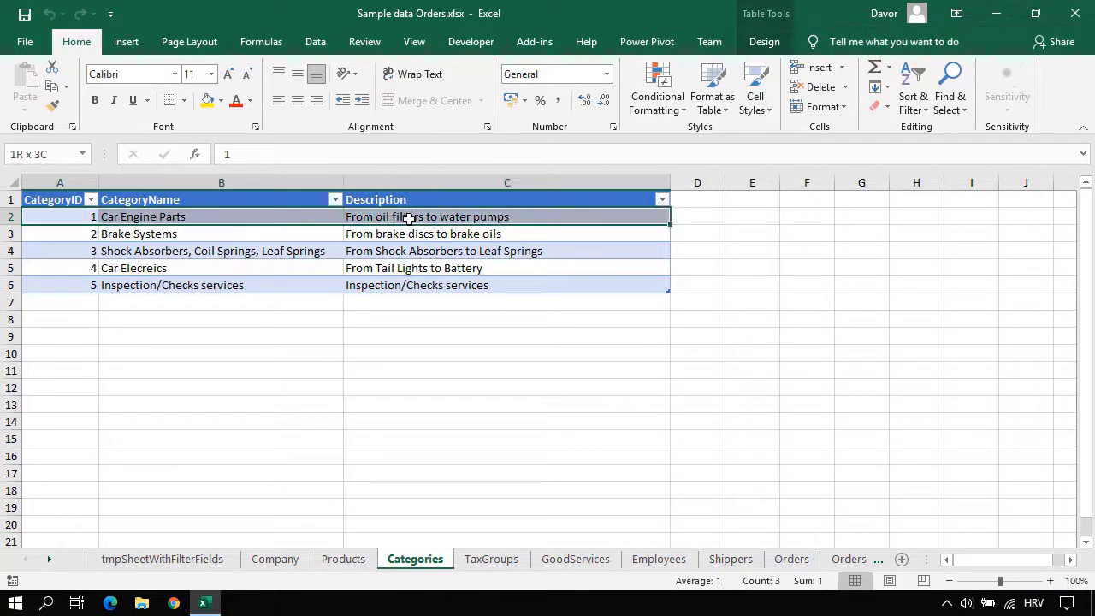
left_click(354, 248)
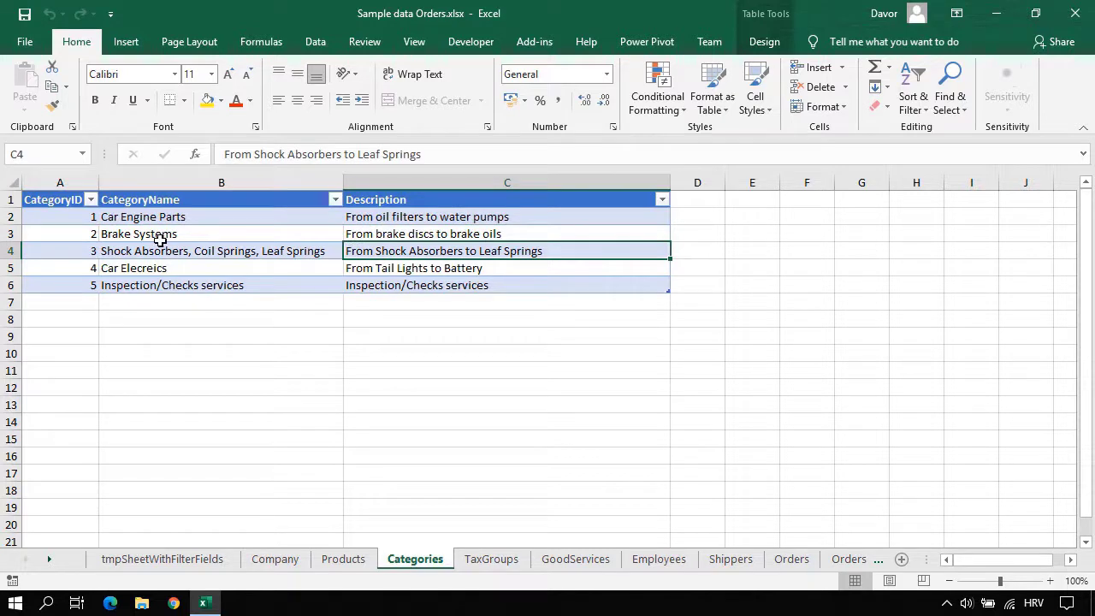
left_click(1074, 17)
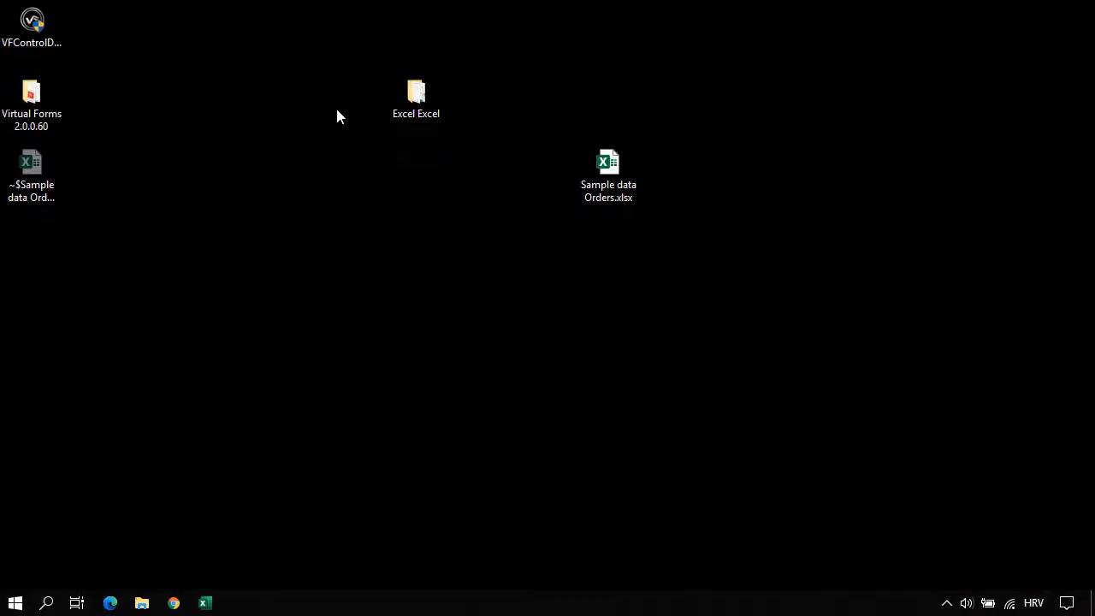
- Open the workbook Excel Excel Blank Template v2.60.xlsm from the desktop's Excel Excel folder
double_click(415, 98)
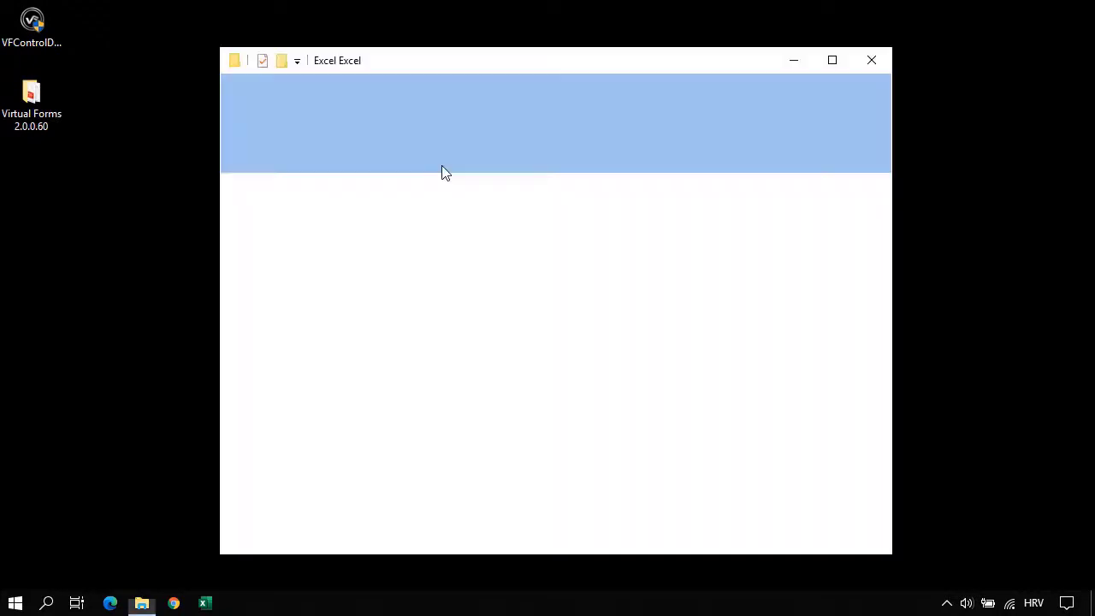
left_click(537, 239)
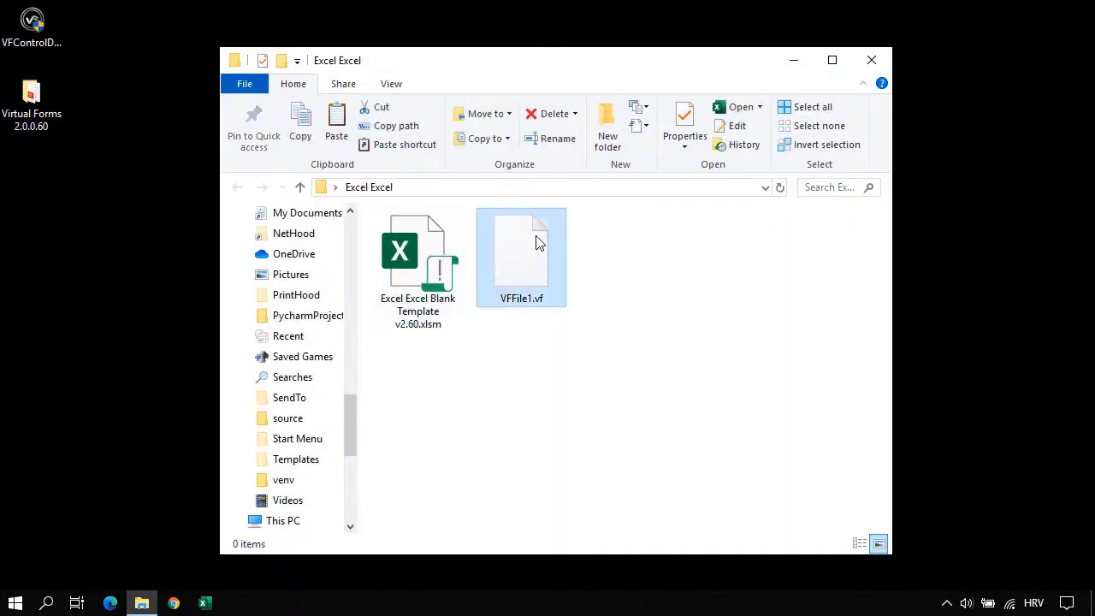
left_click(412, 248)
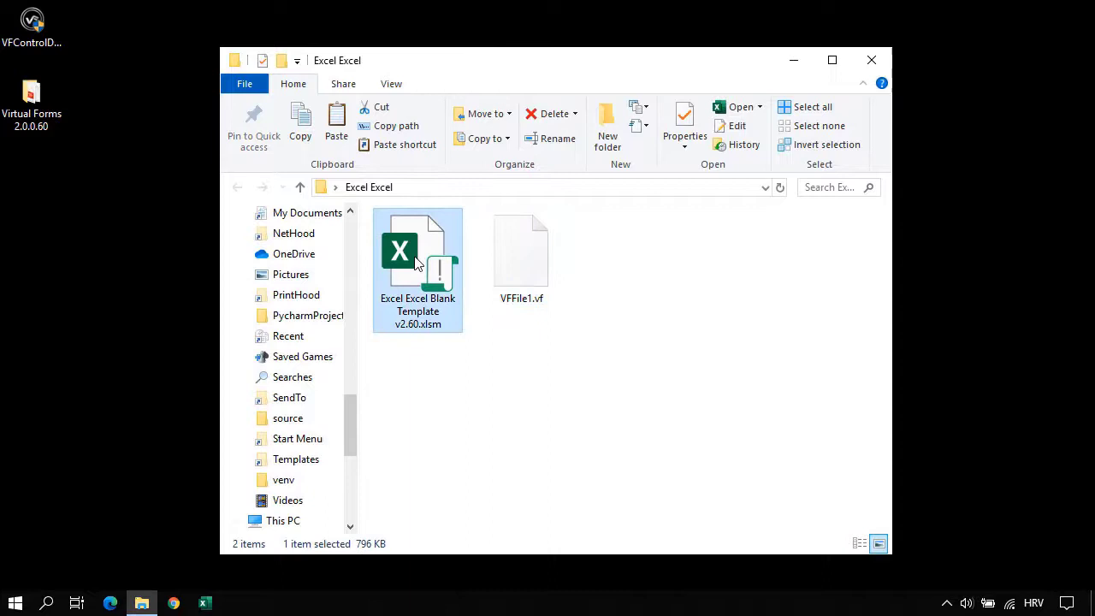
double_click(419, 257)
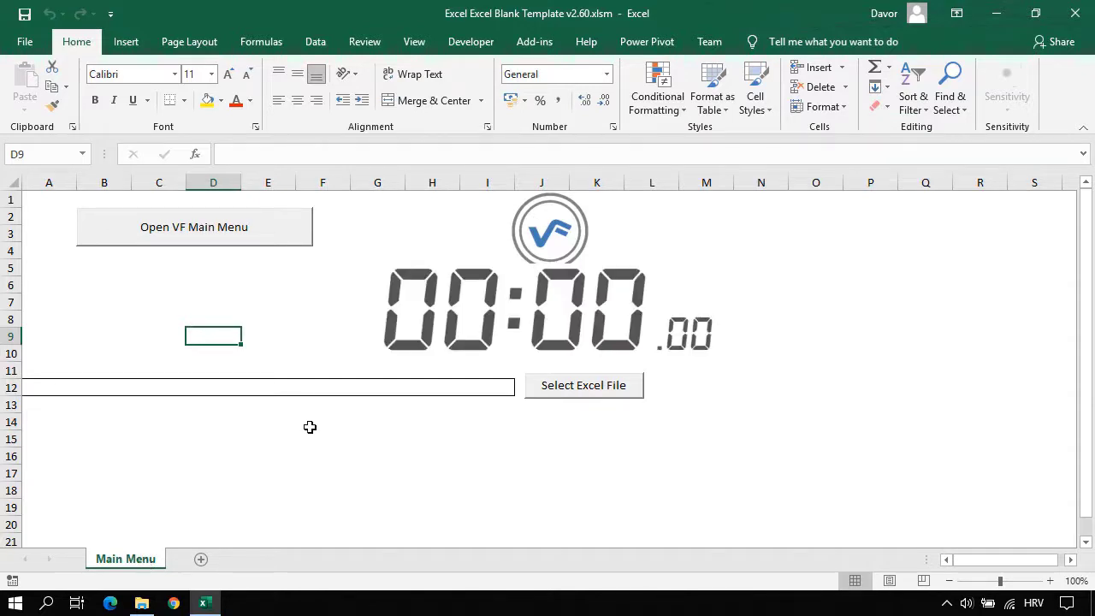
- Select Sample data Orders.xlsx on the desktop as the template's Excel data file
left_click(563, 386)
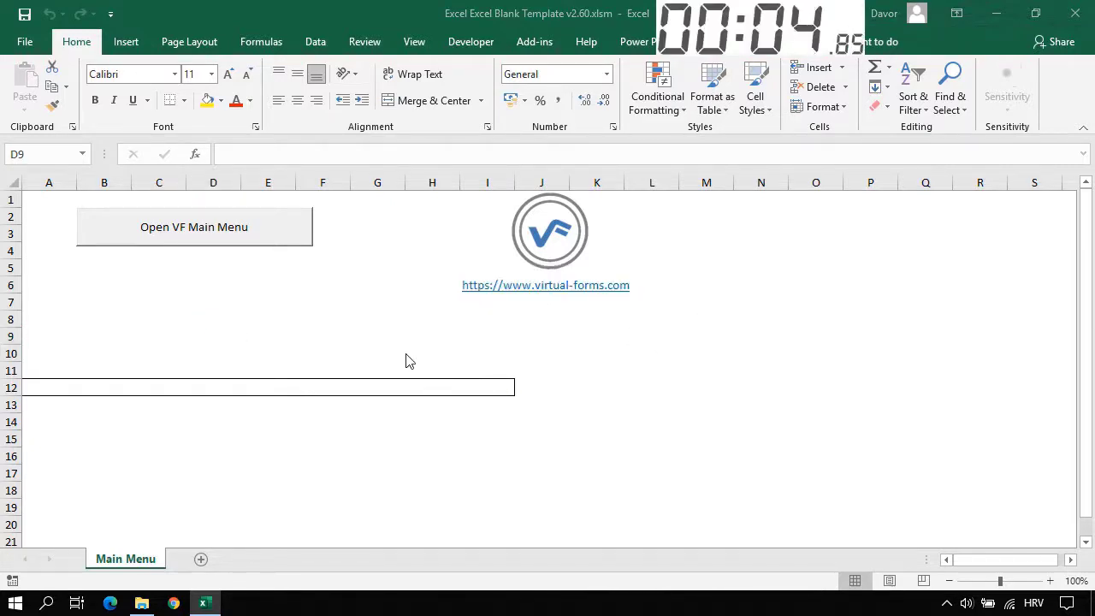
left_click(78, 299)
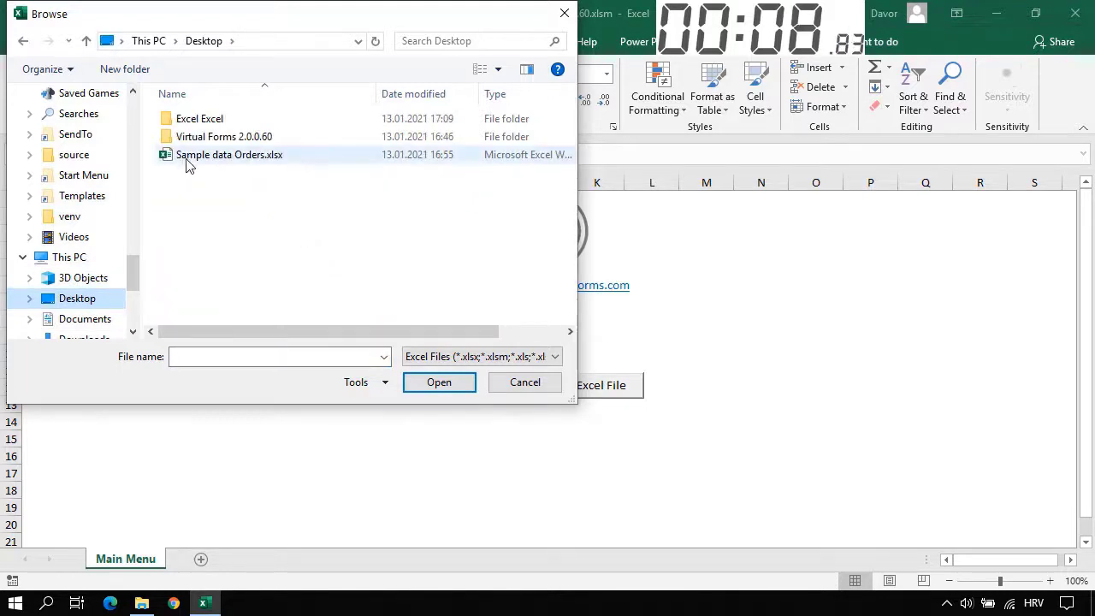
left_click(195, 157)
left_click(434, 383)
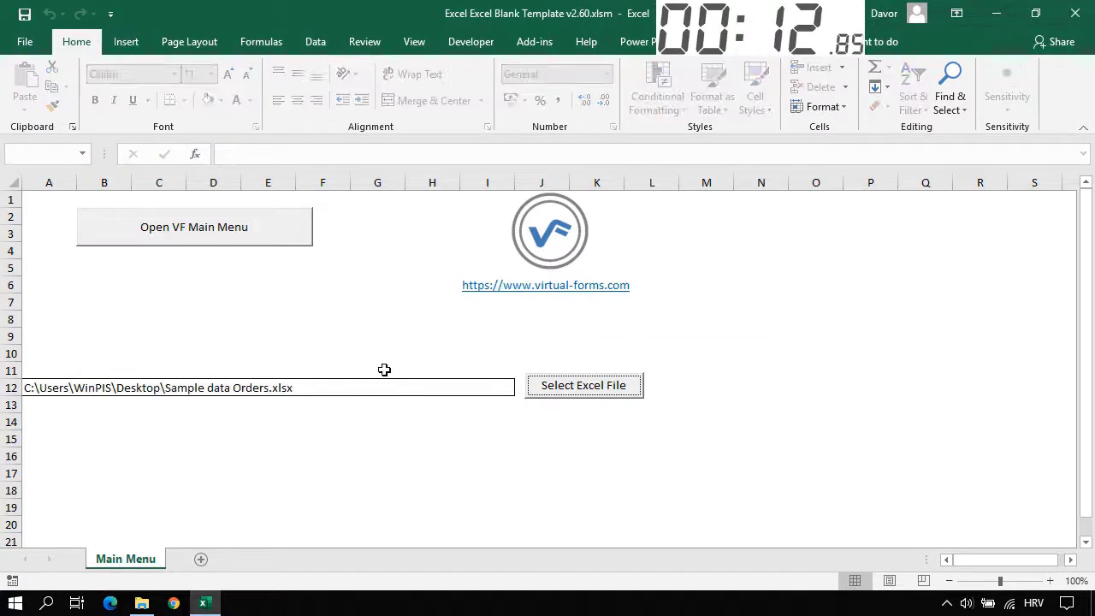
- Open the VF Main Menu and launch the Virtual Form Designer from it
left_click(227, 237)
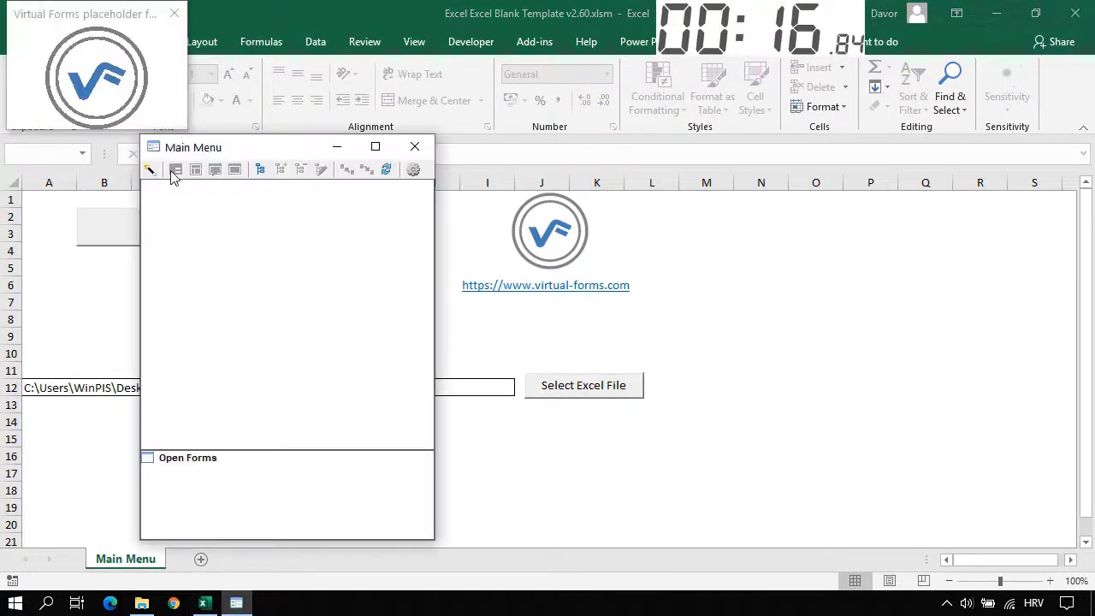
mouse_move(216, 137)
left_mouse_down()
mouse_move(248, 111)
mouse_move(236, 113)
mouse_move(234, 135)
left_mouse_up()
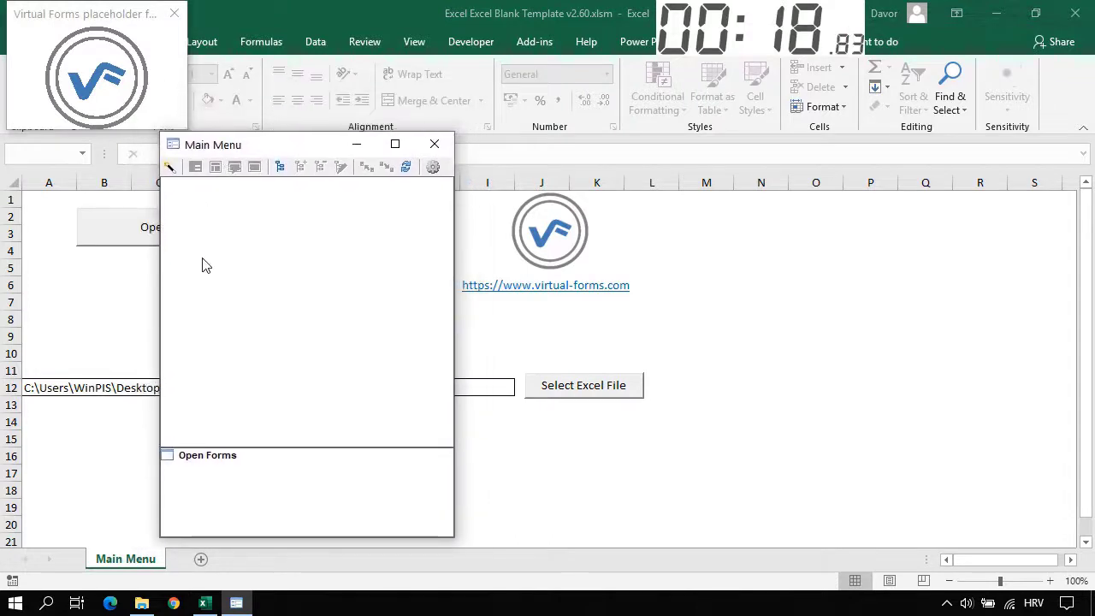
left_click(168, 168)
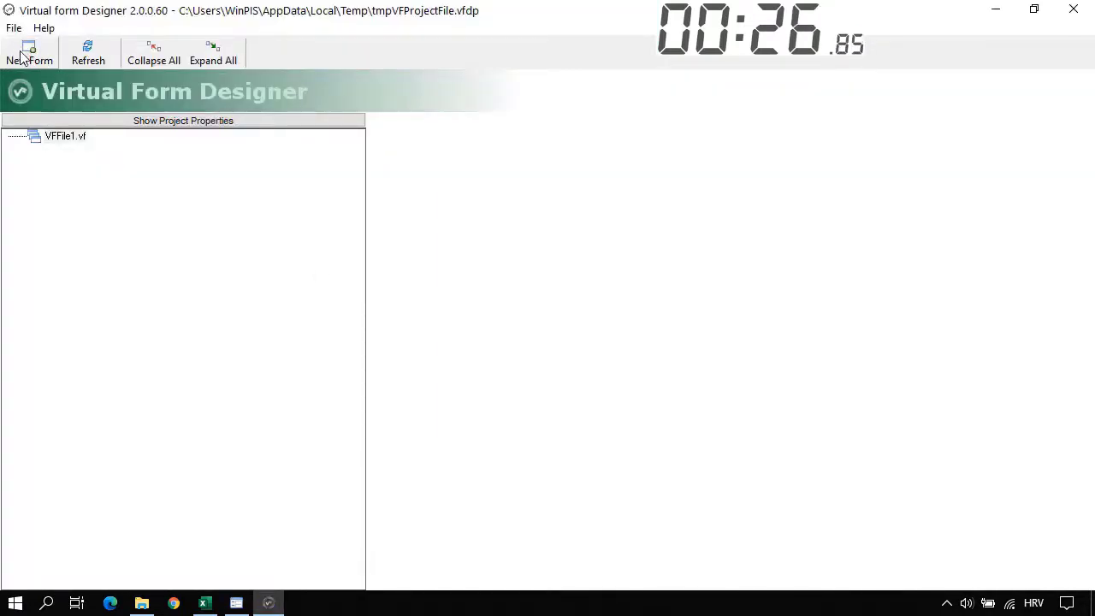
- Create a new form with [Categories$] as its master table and [CategoryID] as its ID field name
left_click(23, 57)
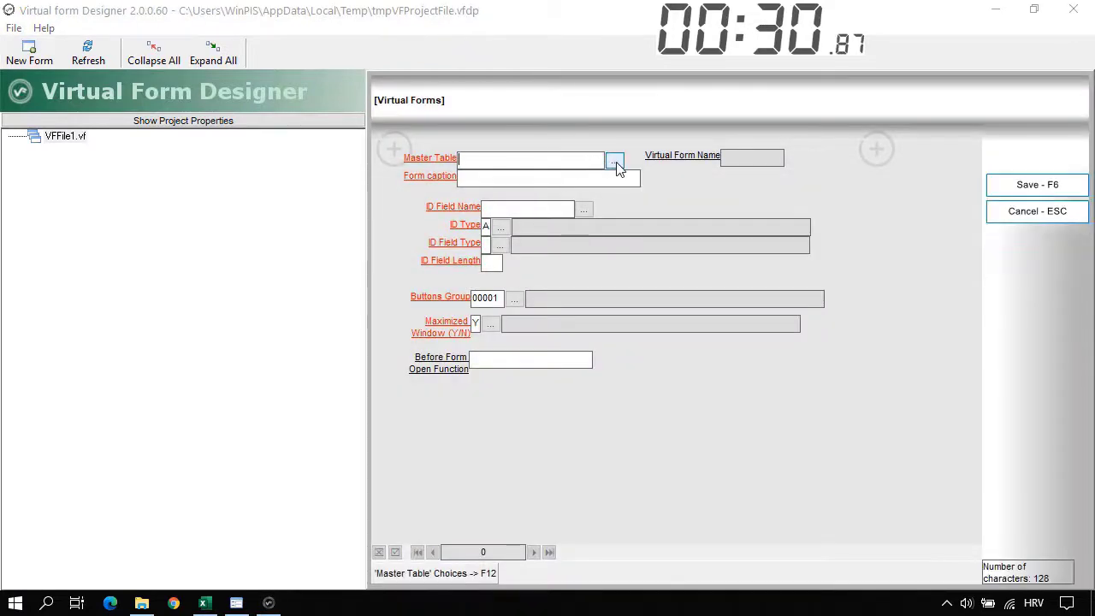
left_click(616, 162)
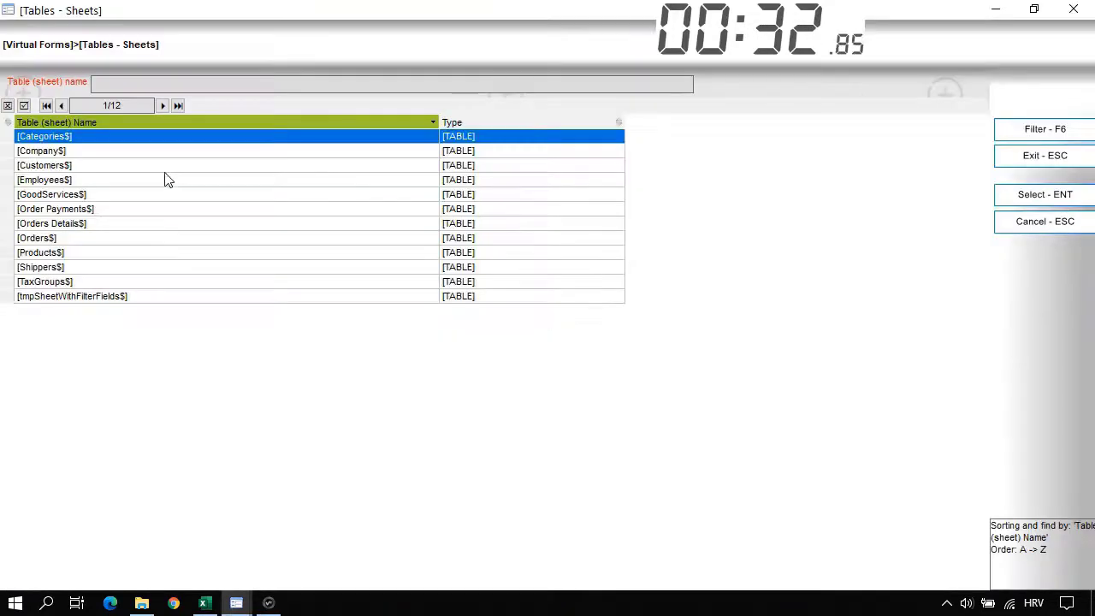
double_click(73, 139)
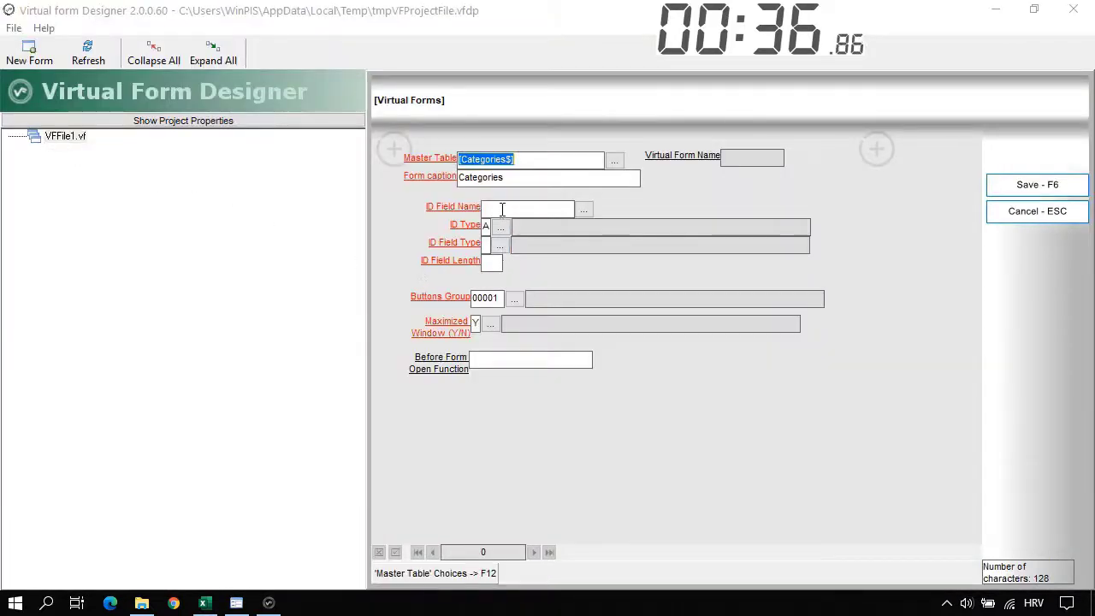
left_click(502, 209)
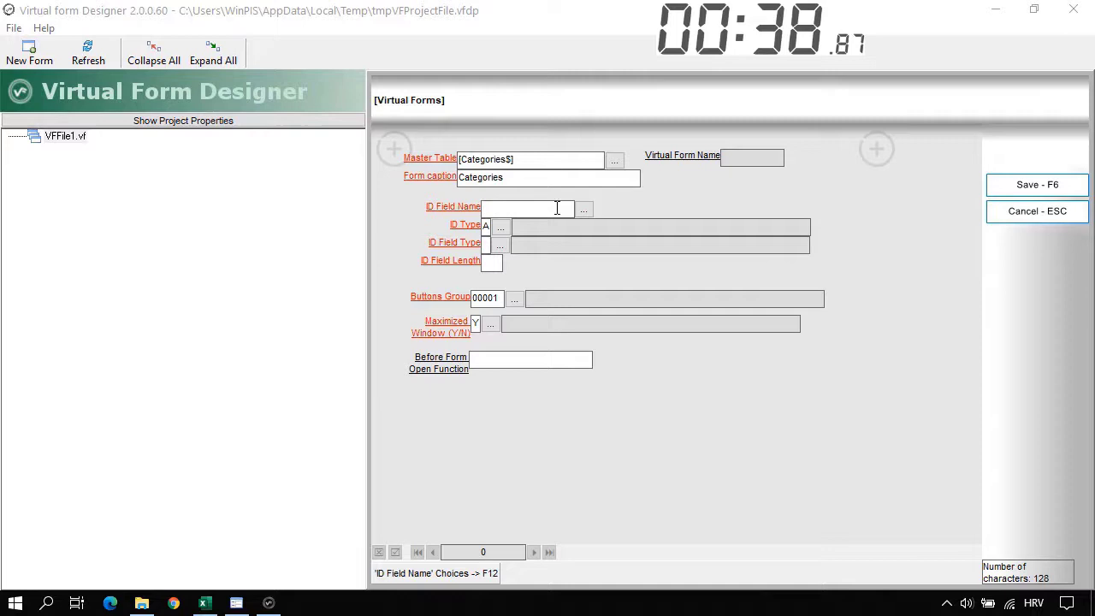
left_click(582, 211)
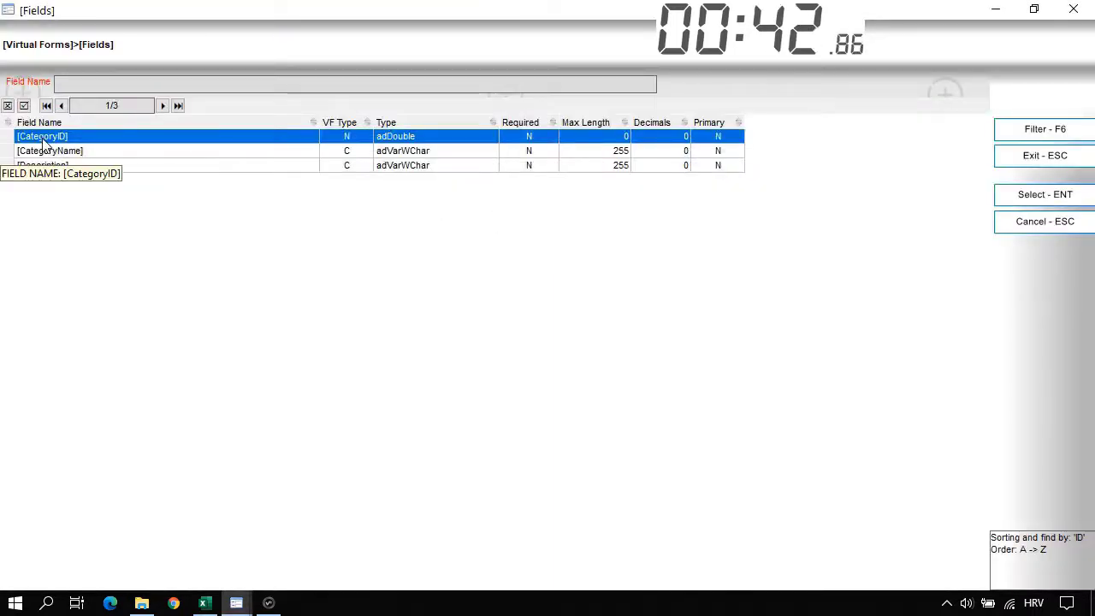
double_click(42, 139)
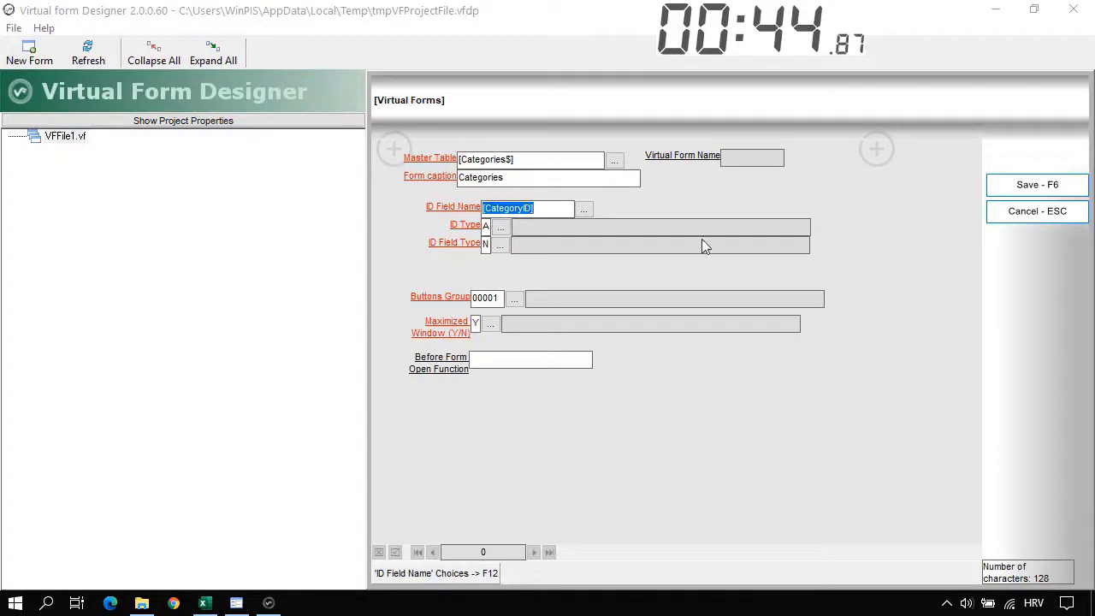
- Save the Categories form and add it to the TreeView Menu
left_click(1022, 193)
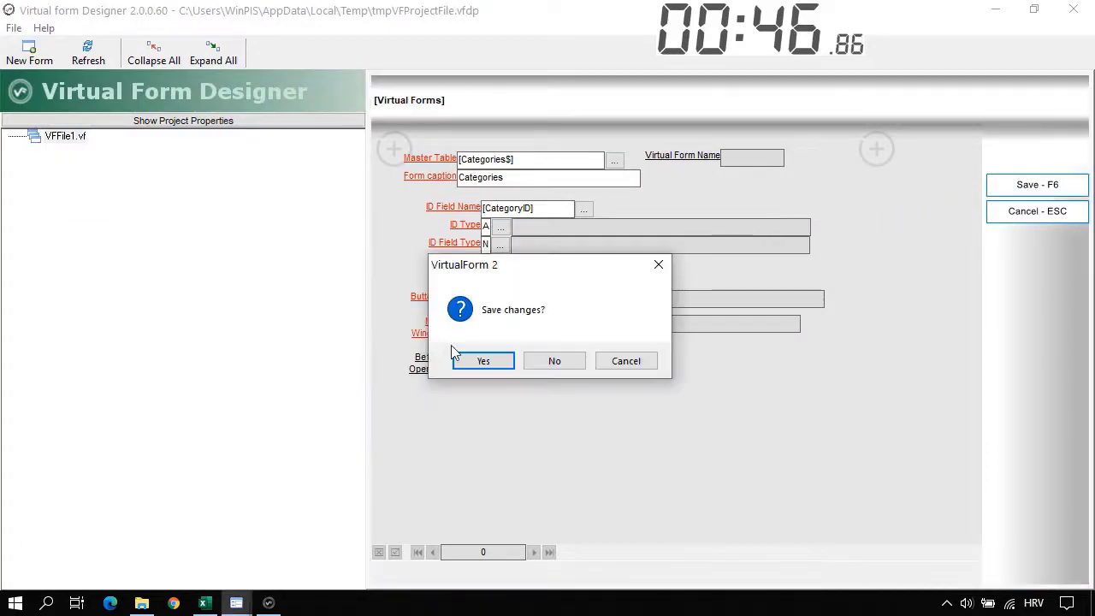
left_click(478, 366)
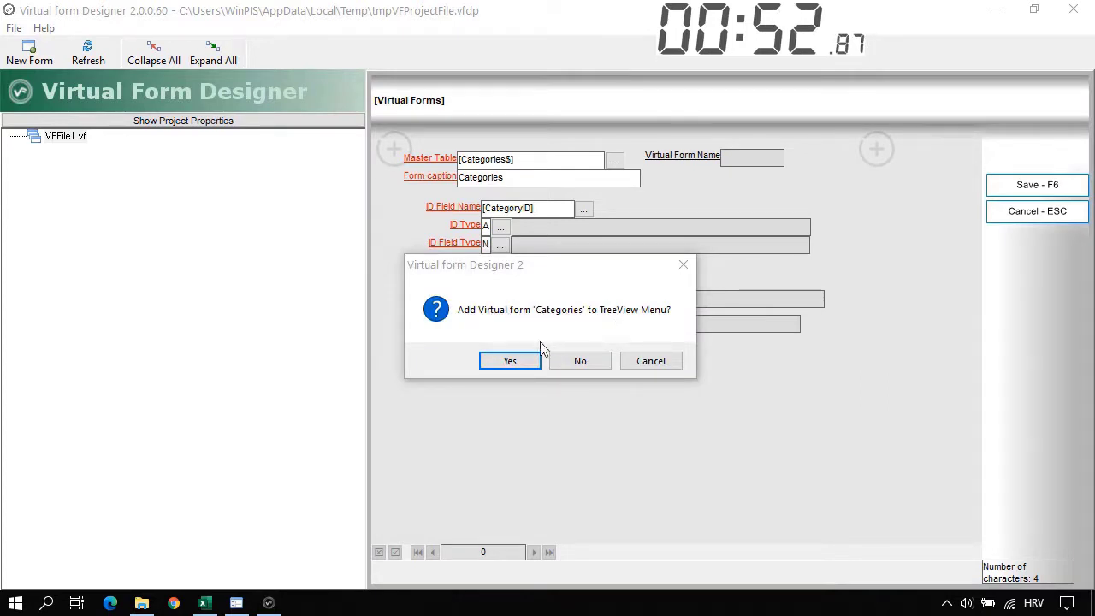
left_click(509, 360)
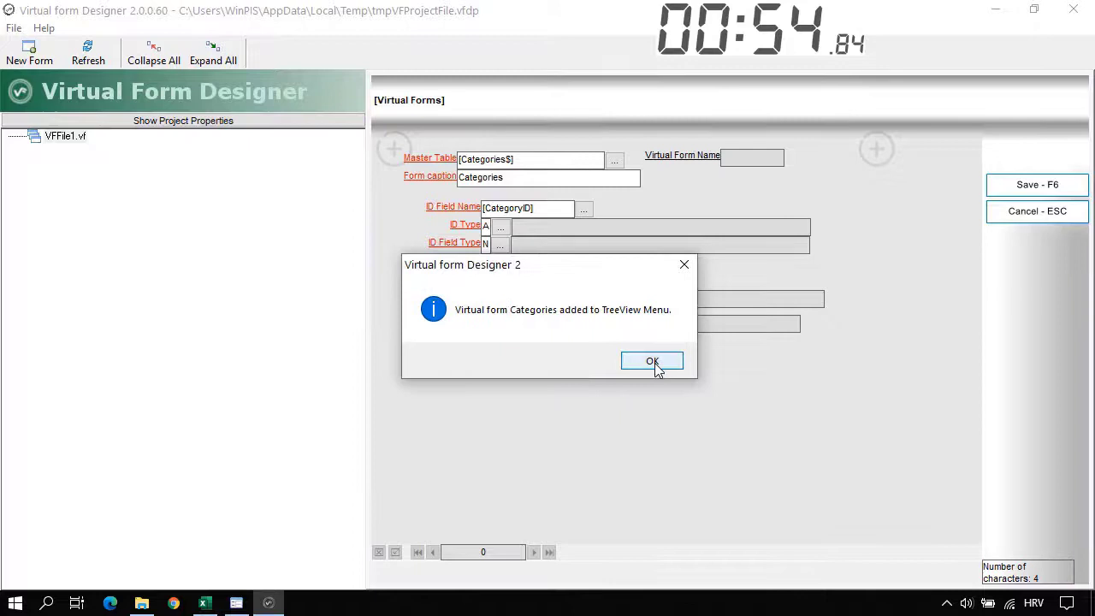
left_click(653, 361)
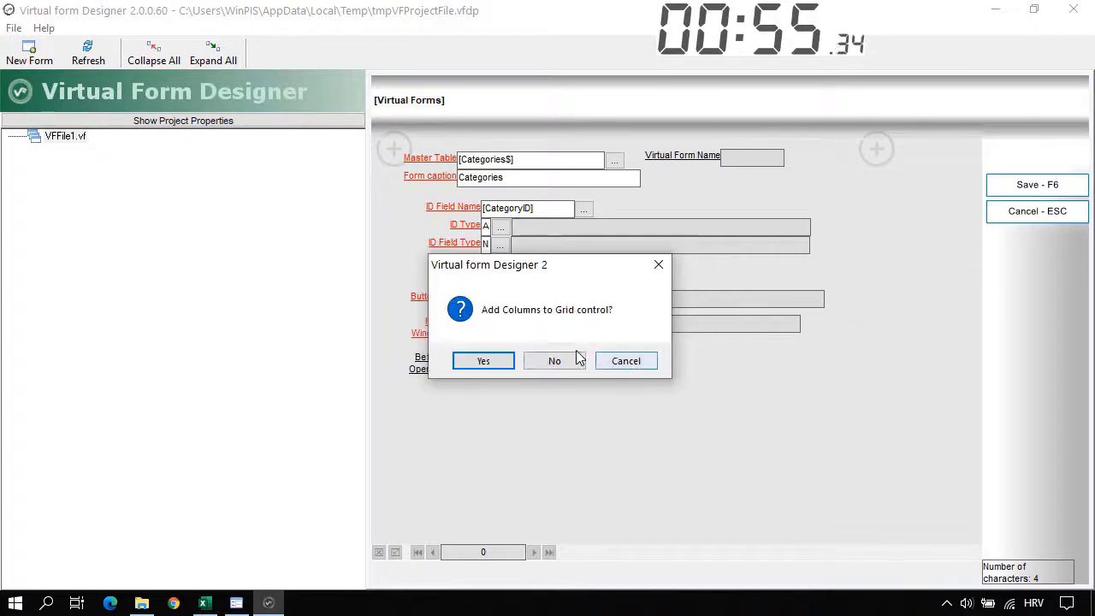
- Add the [CategoryName] and [Description] fields to both the grid control and the edit control of the Categories form
left_click(484, 362)
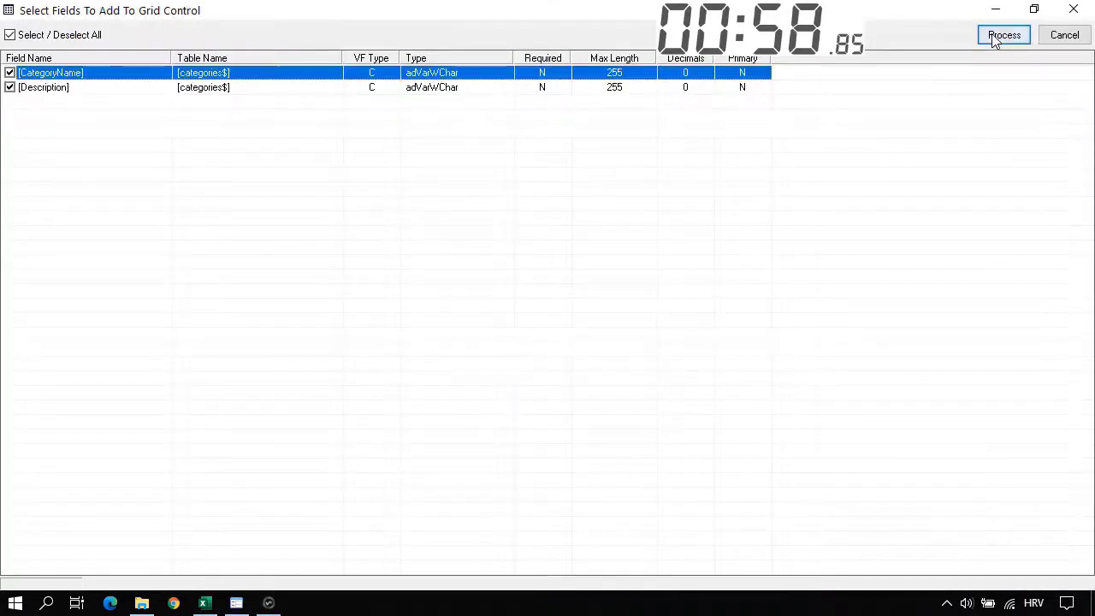
left_click(994, 38)
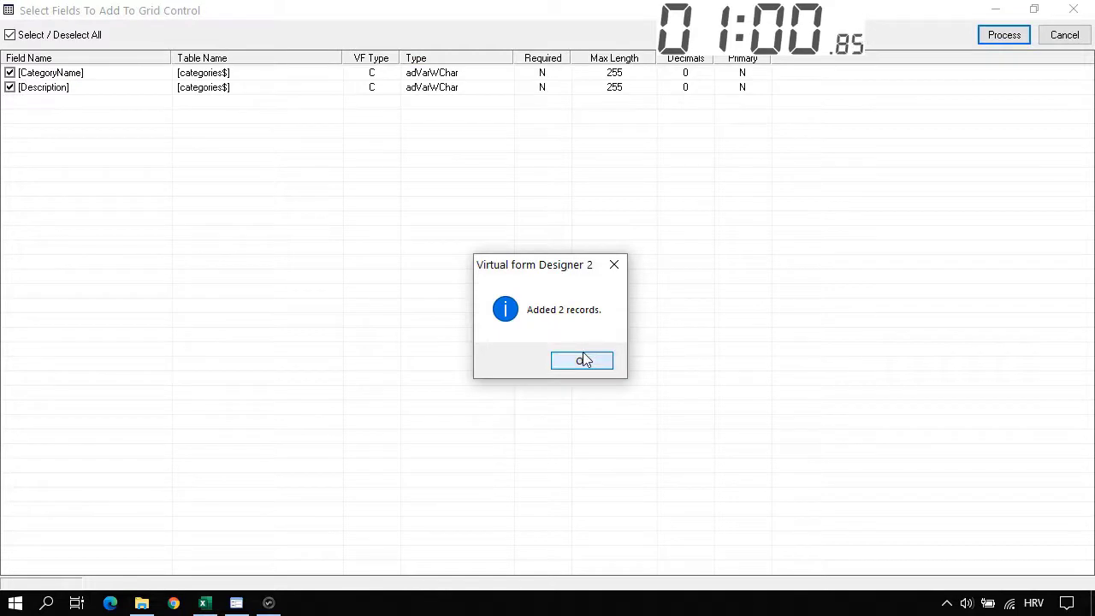
left_click(584, 360)
left_click(479, 361)
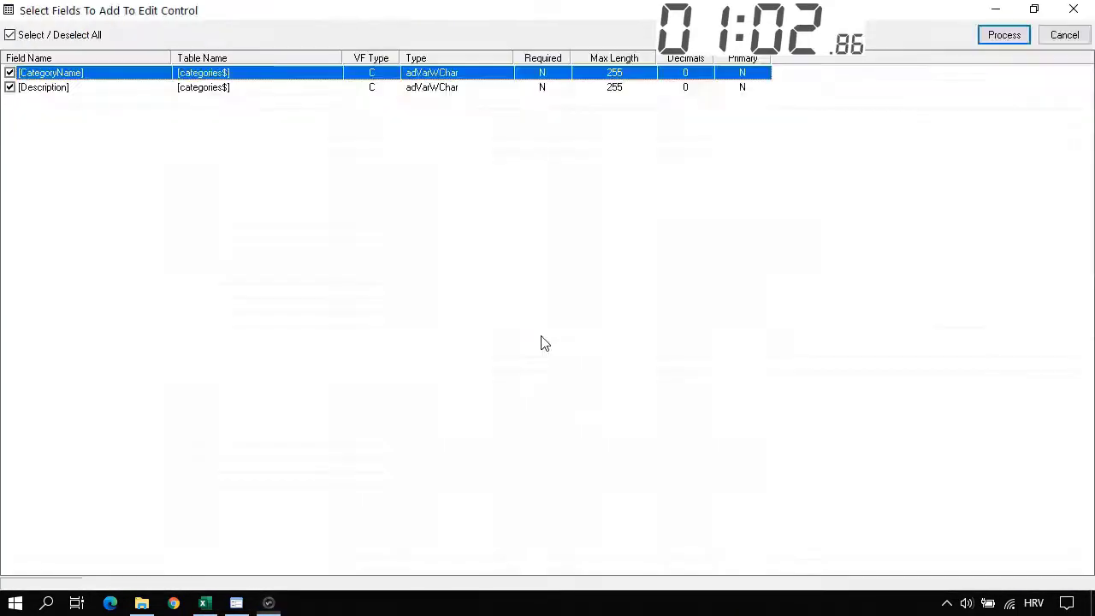
left_click(999, 42)
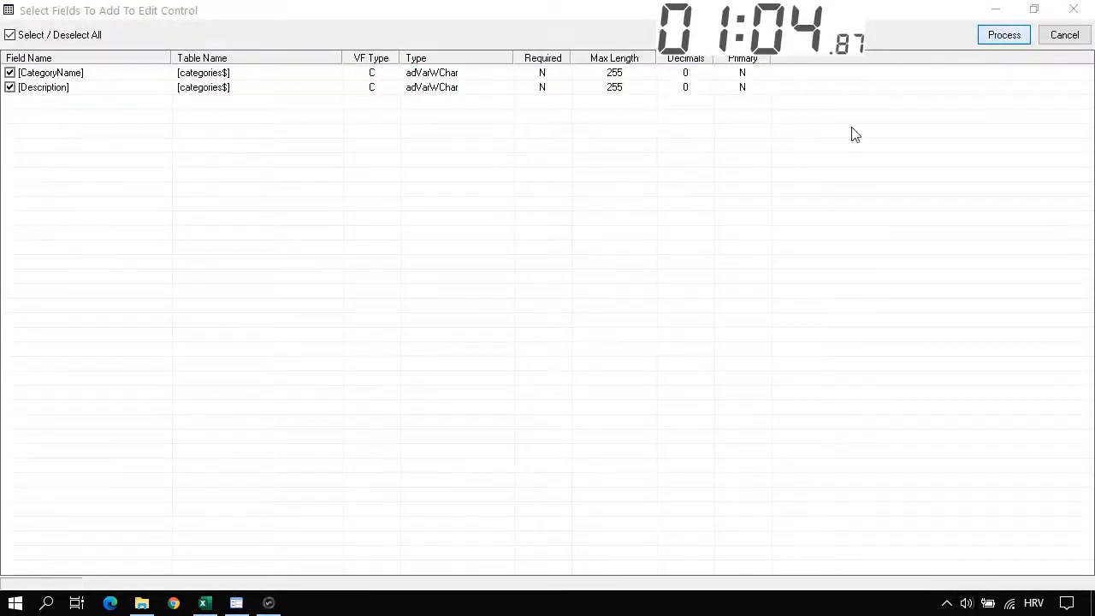
left_click(596, 362)
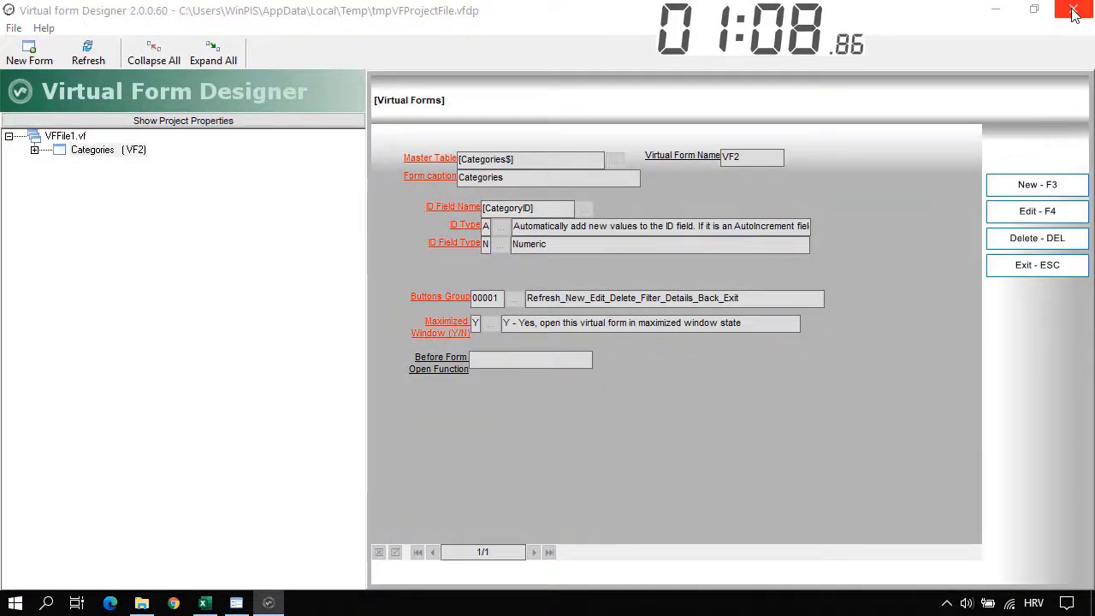
- Close the designer, open the Categories form from the Main Menu to view its records, and exit the form
left_click(1073, 11)
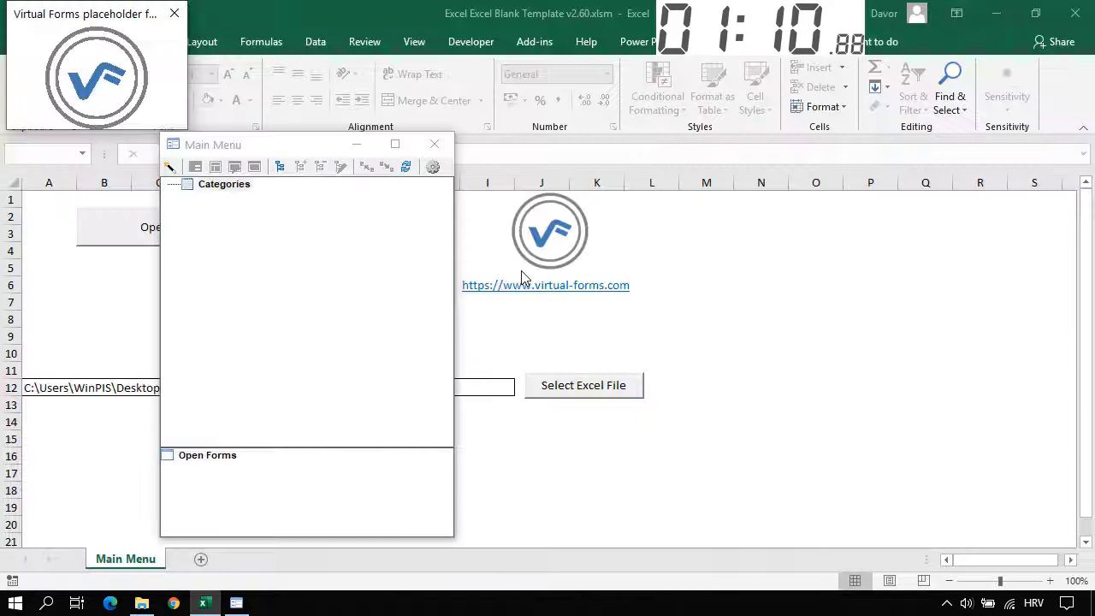
left_click_drag(253, 153, 354, 112)
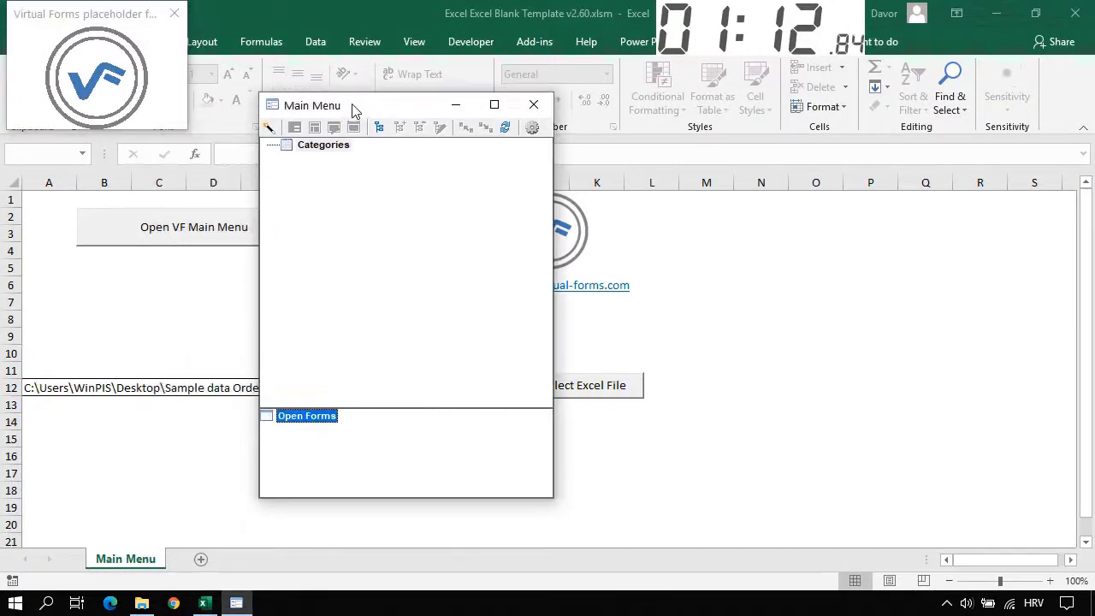
double_click(322, 145)
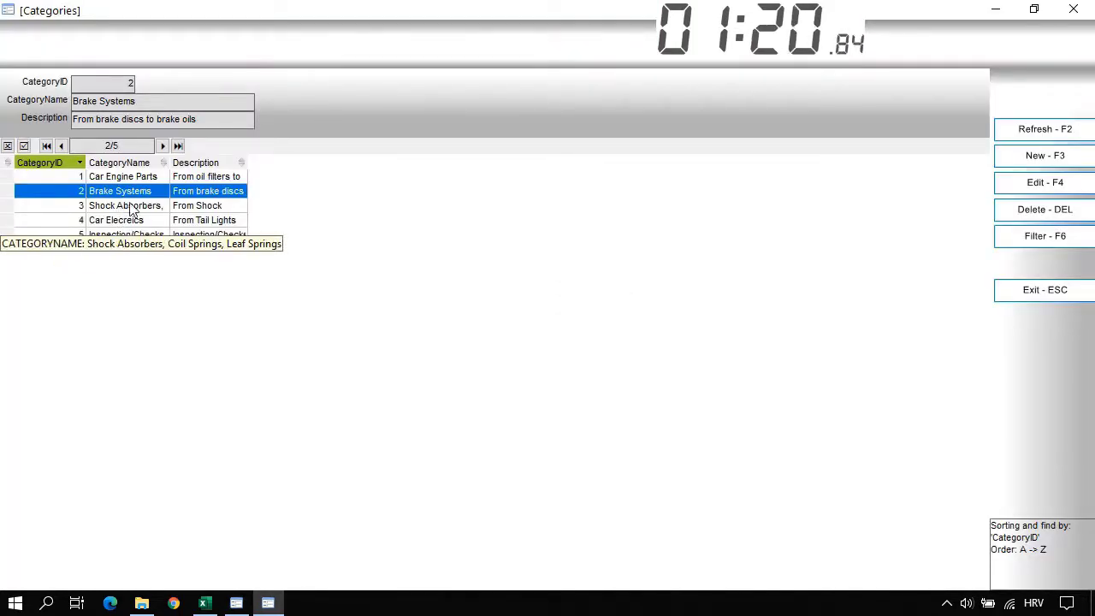
left_click(1043, 289)
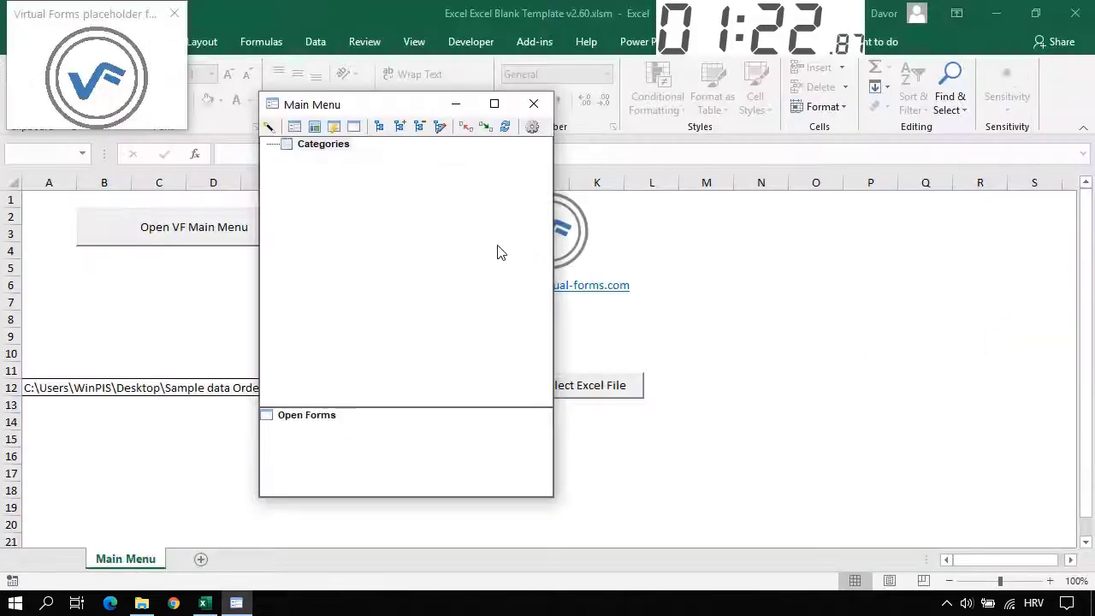
- Relaunch the Virtual Form Designer and create a new form with [Products$] as master table and [ProductID] as ID field name
left_click(269, 128)
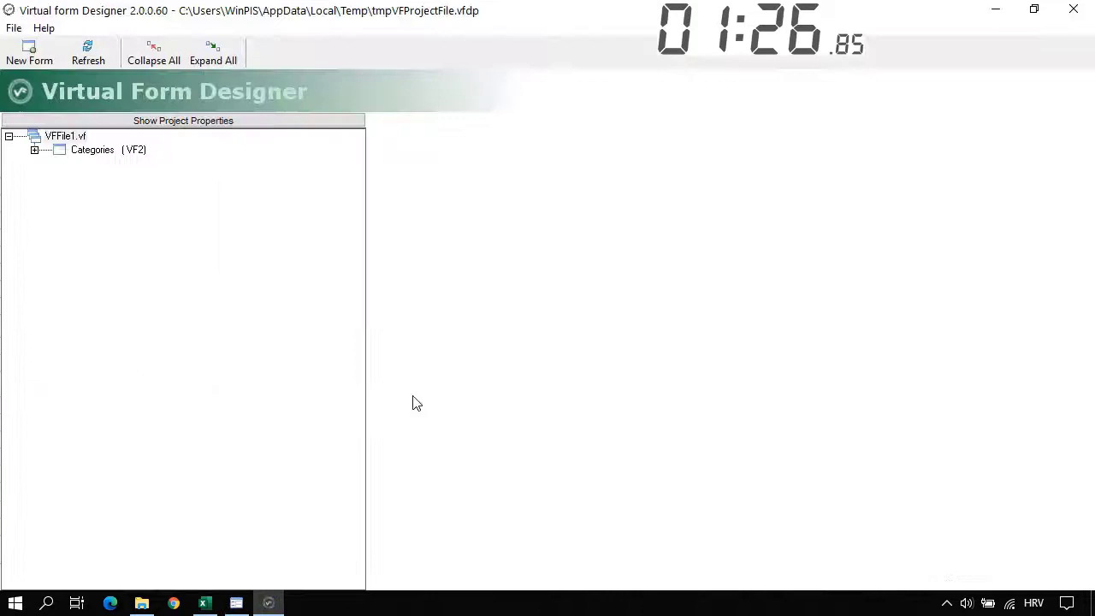
left_click(26, 56)
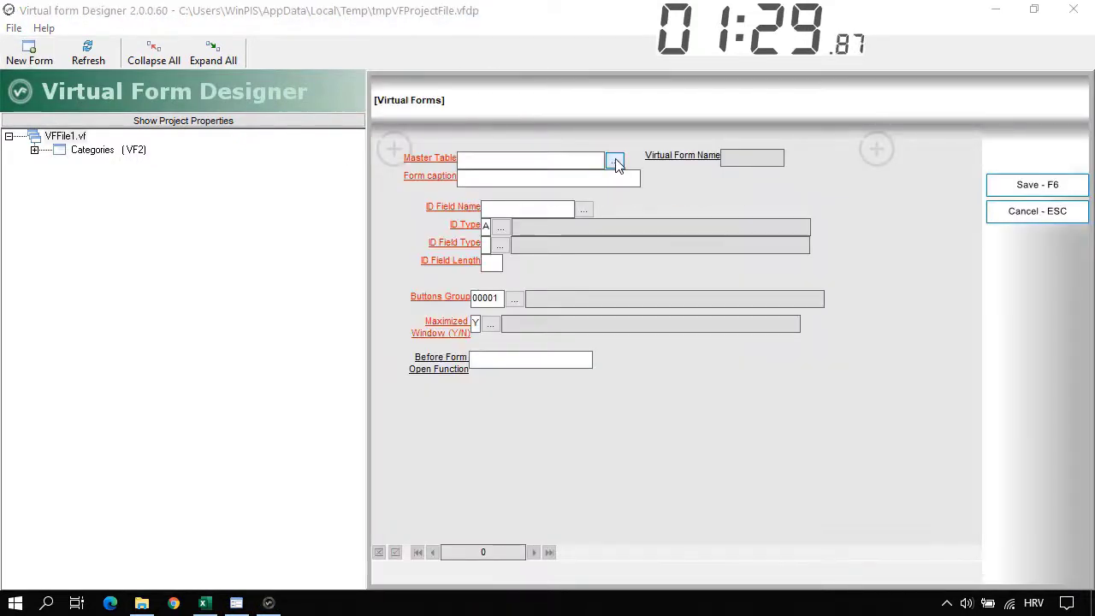
left_click(616, 161)
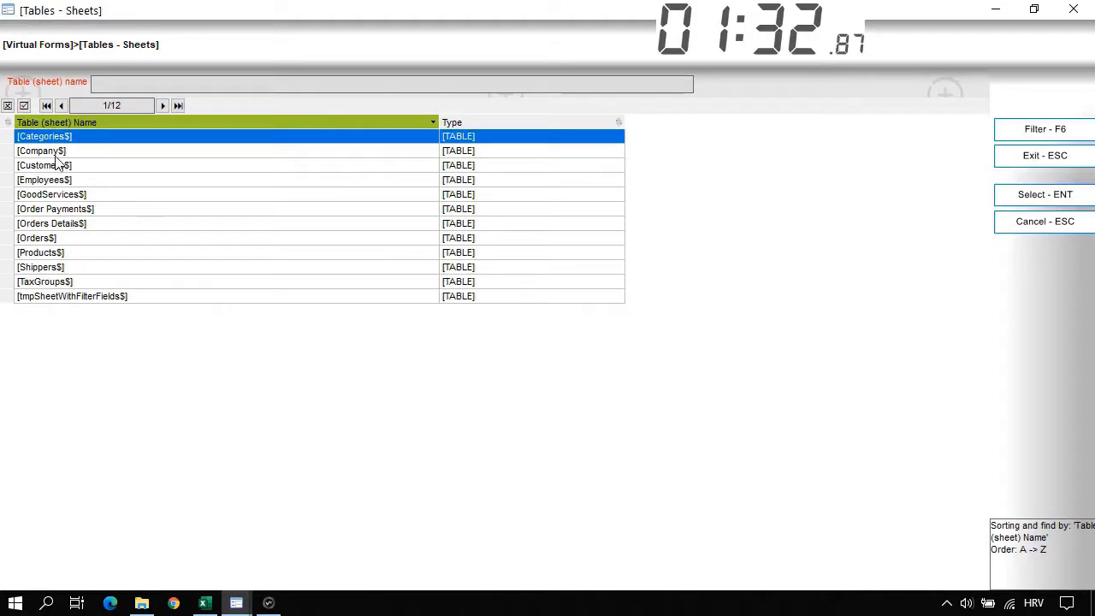
left_click(62, 256)
key("Return")
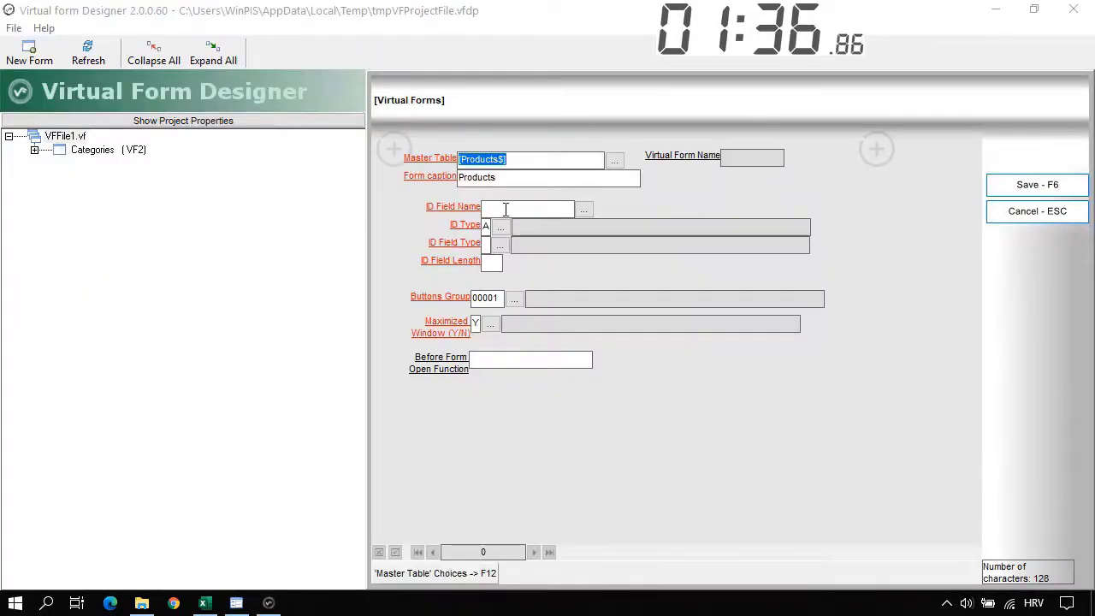
left_click(570, 210)
left_click(585, 209)
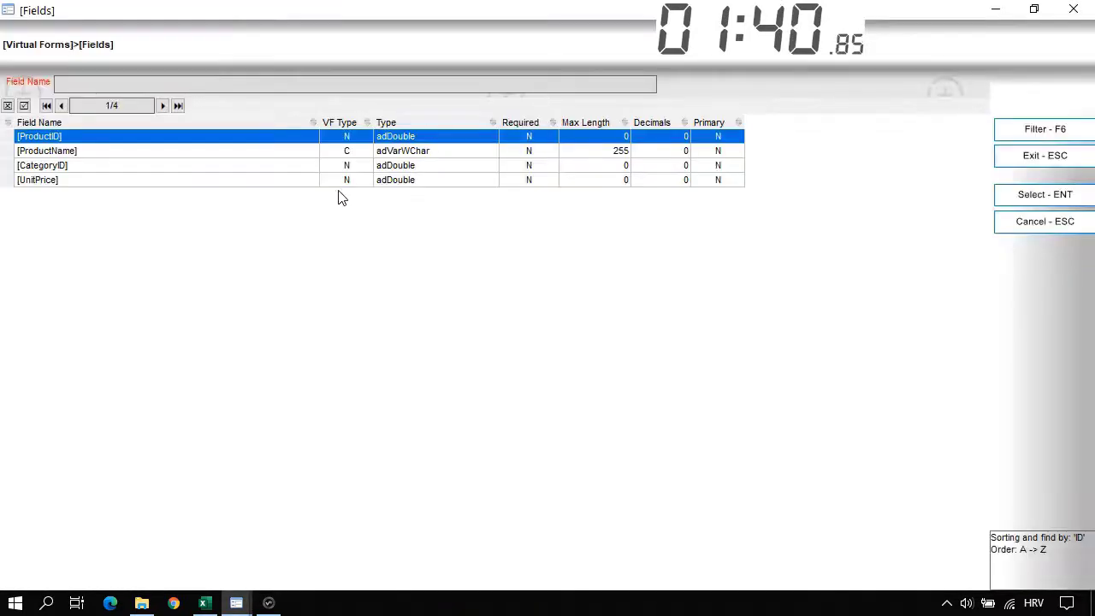
double_click(59, 138)
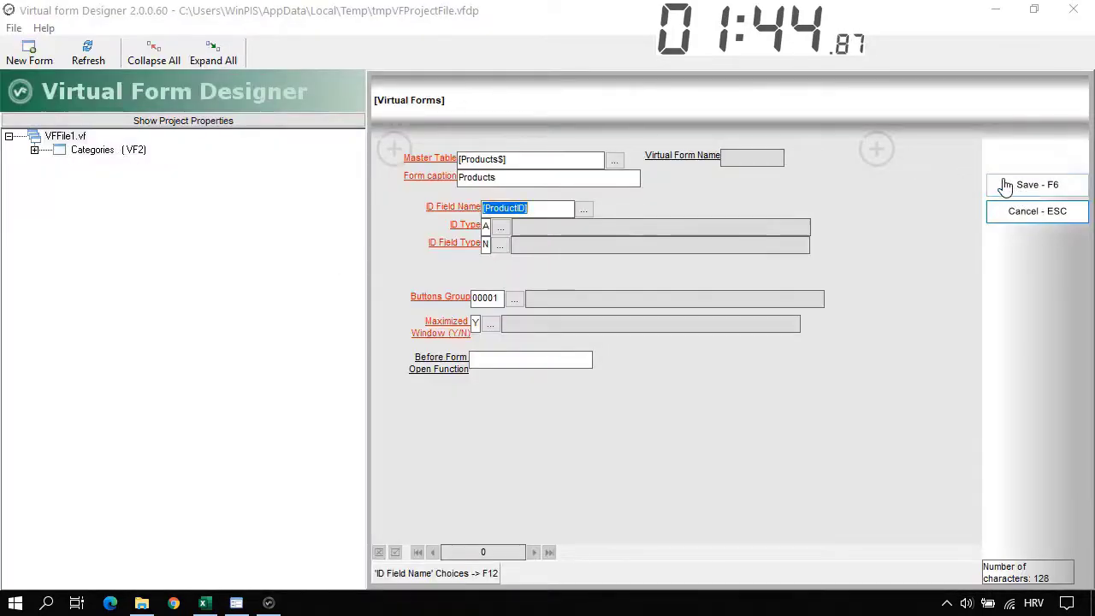
- Save the Products form and add it to the TreeView Menu
key("Escape")
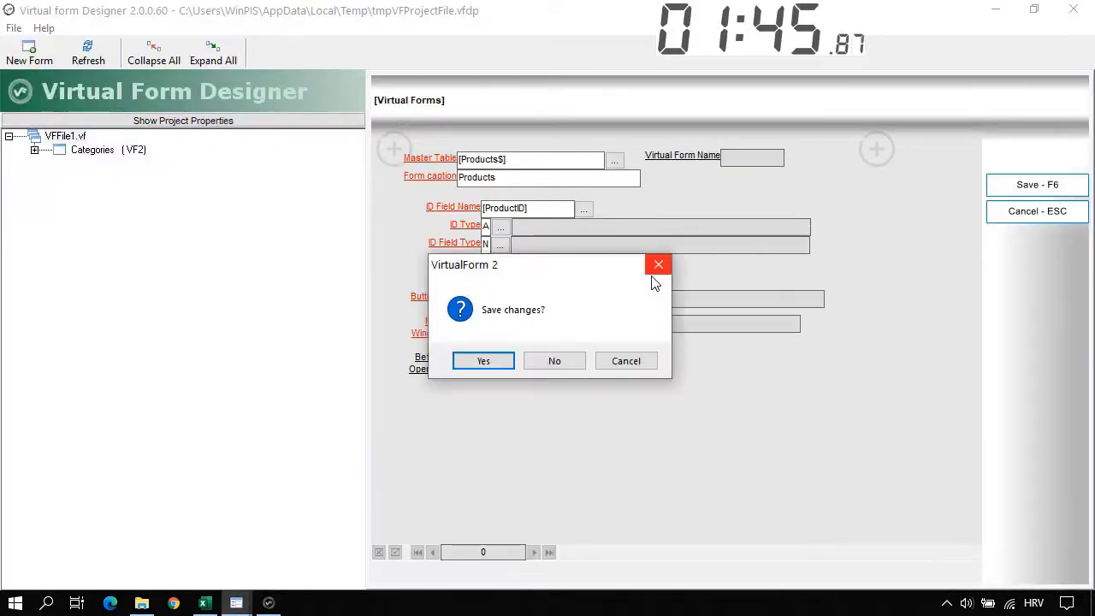
left_click(498, 361)
left_click(487, 361)
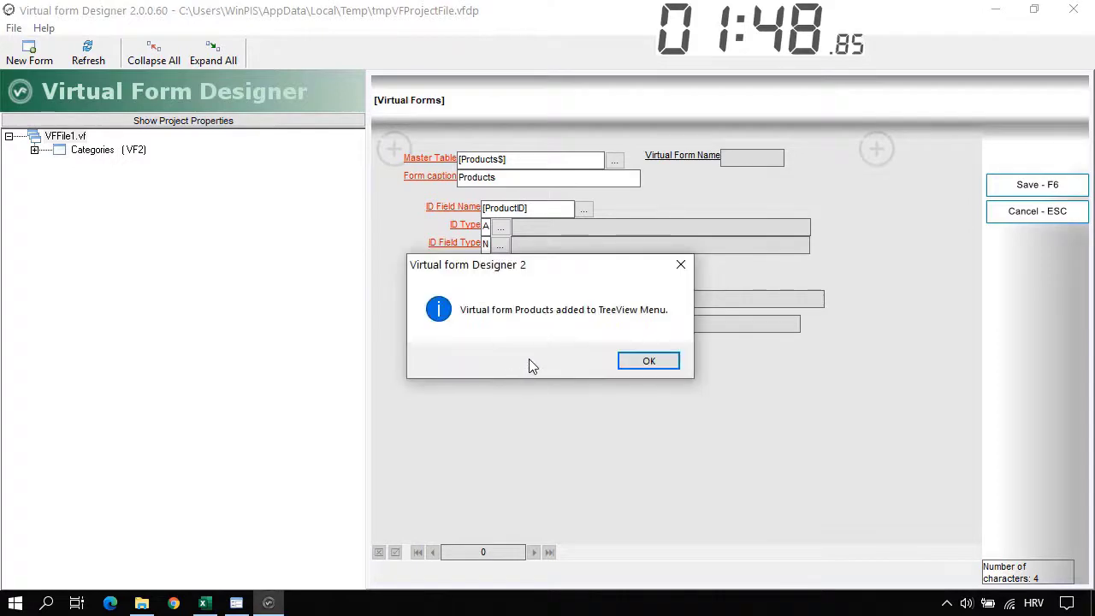
left_click(638, 363)
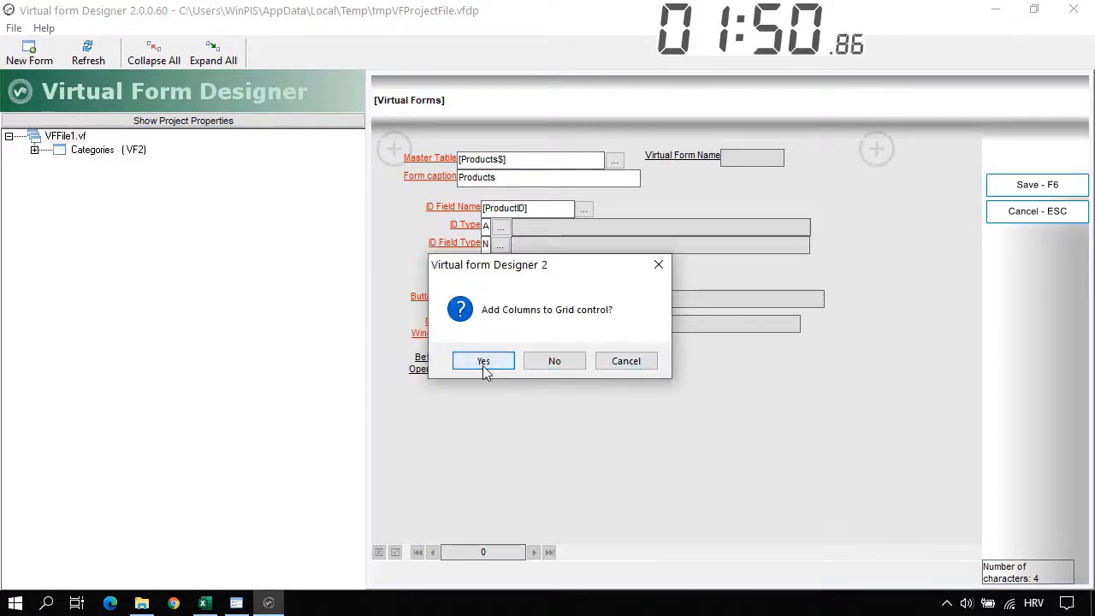
- Add the [ProductName], [CategoryID] and [UnitPrice] fields to both the grid control and the edit control of the Products form
left_click(483, 361)
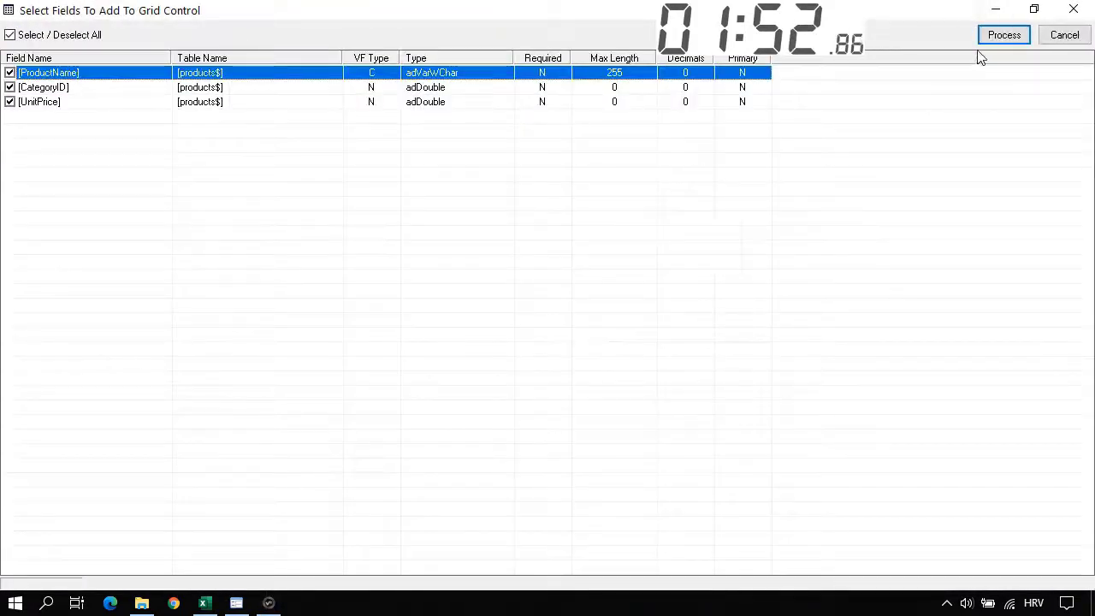
left_click(1001, 36)
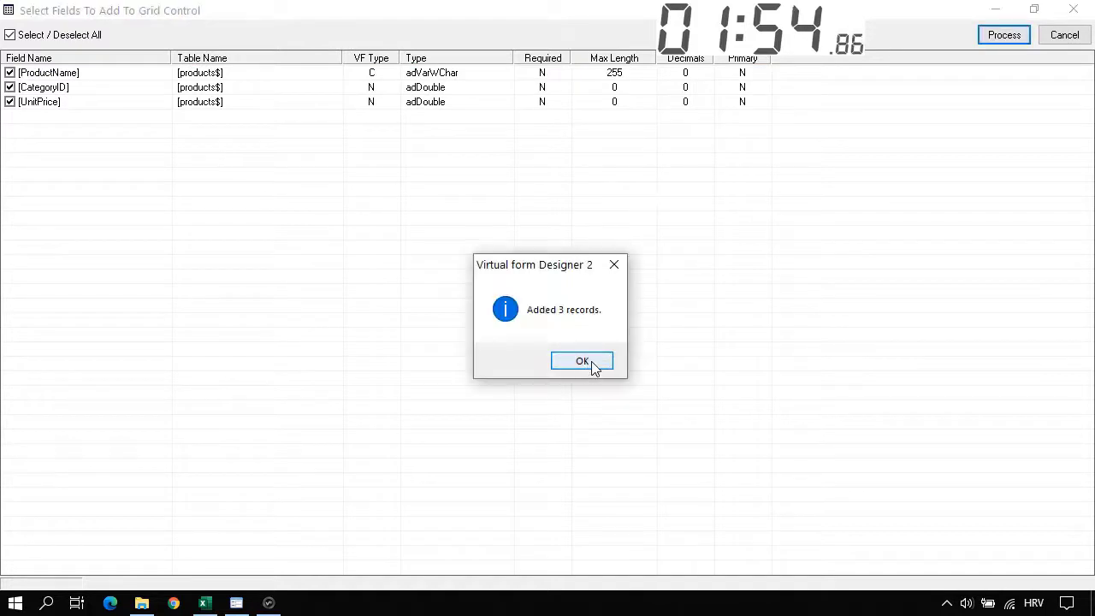
left_click(595, 366)
left_click(486, 367)
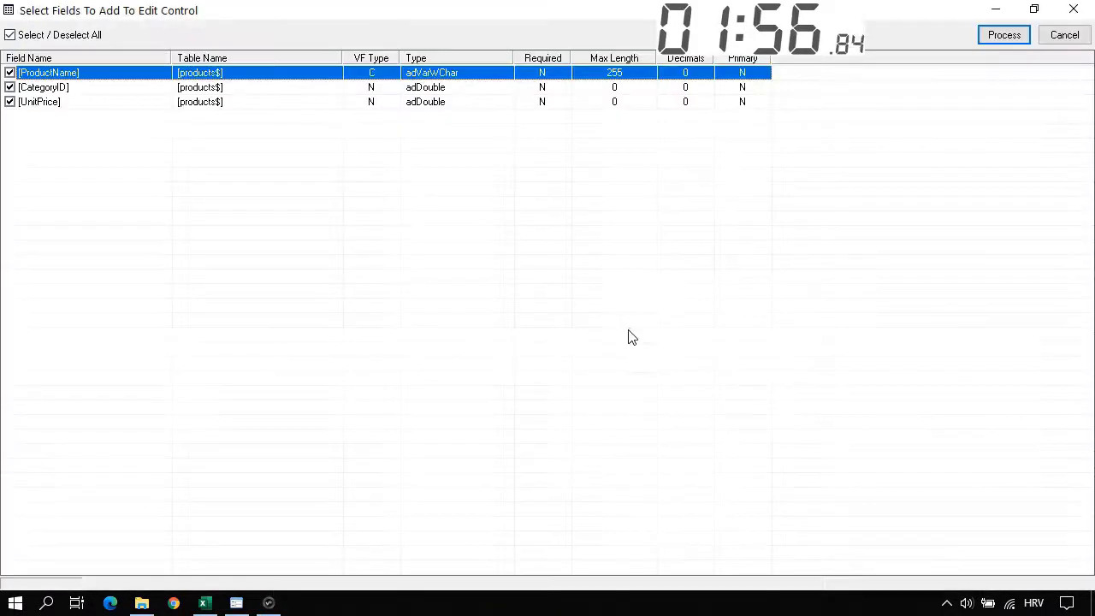
left_click(1000, 38)
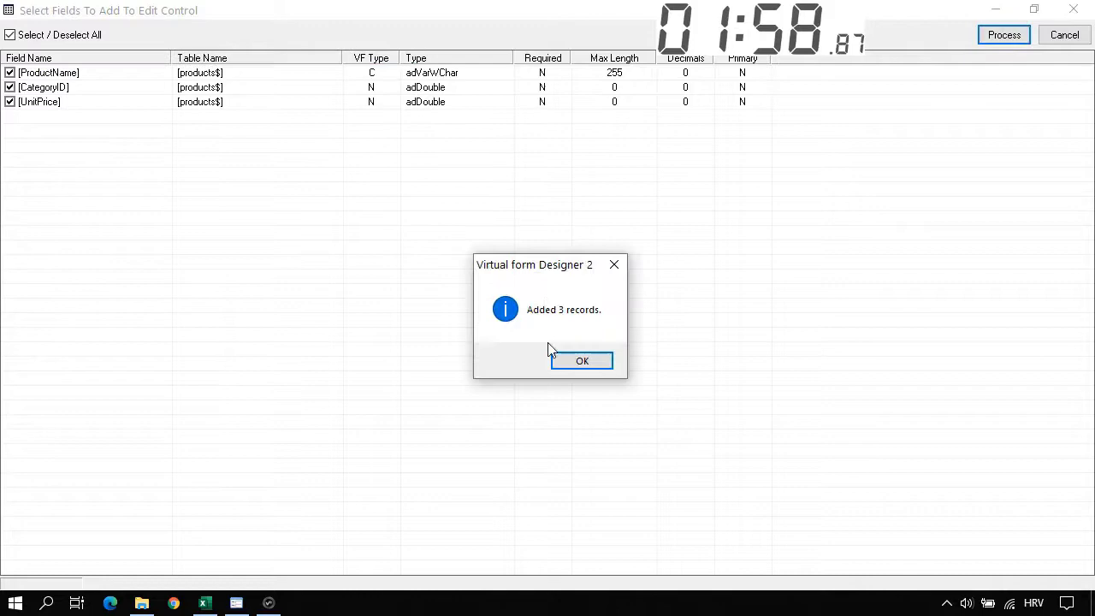
left_click(579, 360)
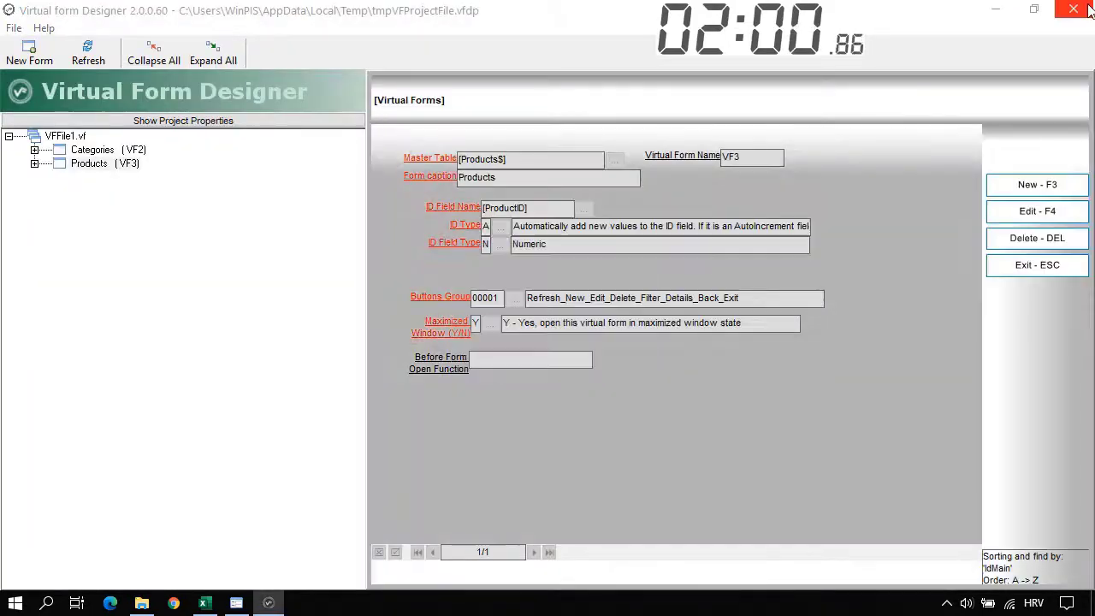
- Close the designer, open the Products form from the Main Menu and look through its product records
left_click(1086, 9)
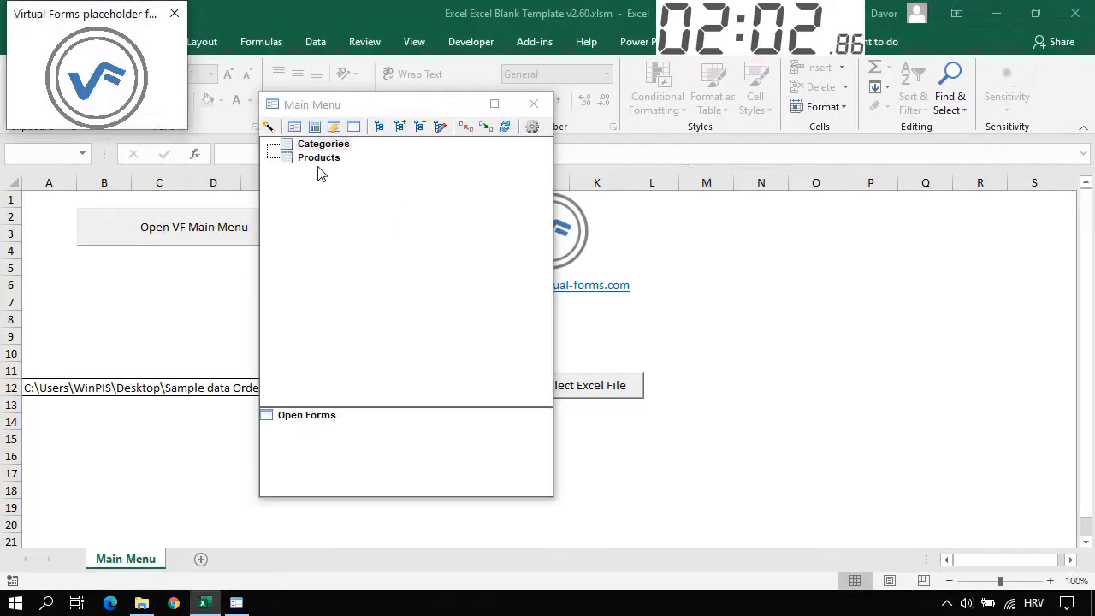
left_click(317, 170)
left_click(318, 158)
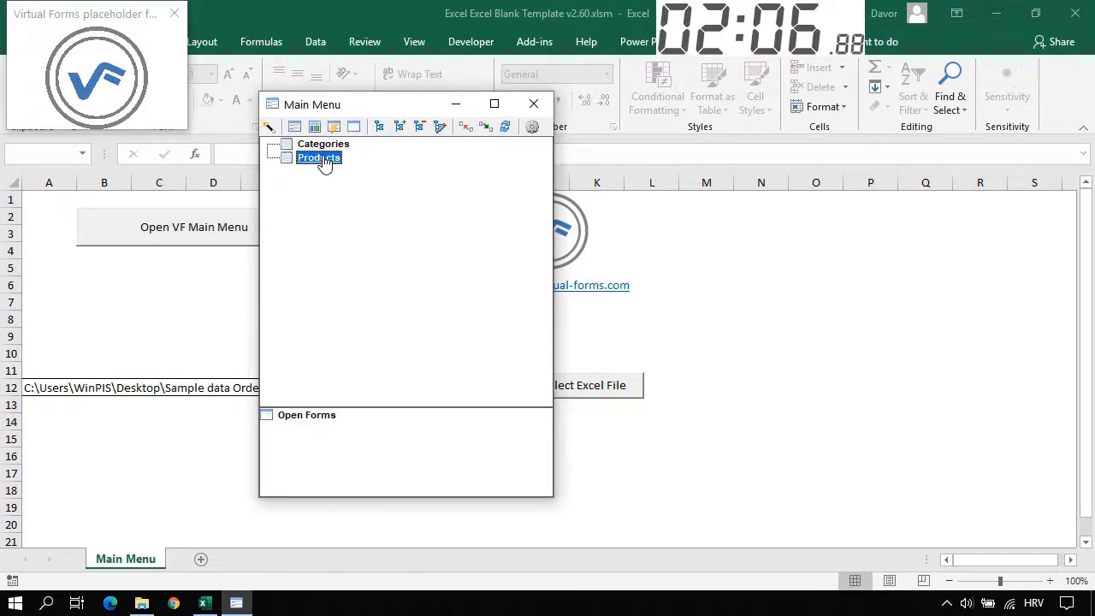
double_click(323, 161)
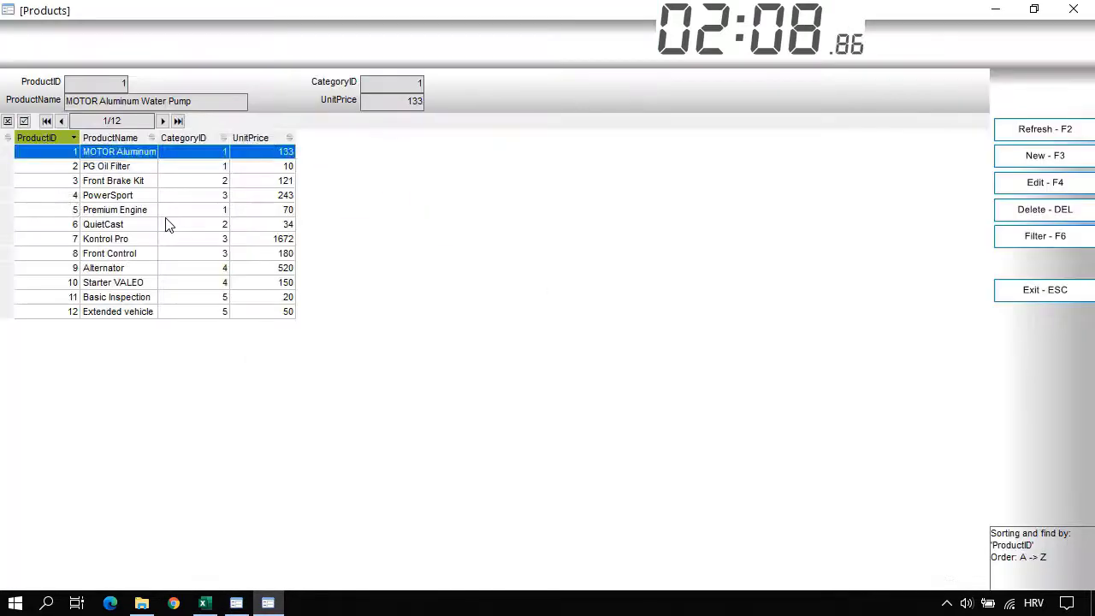
left_click(160, 211)
left_click(154, 269)
left_click(147, 185)
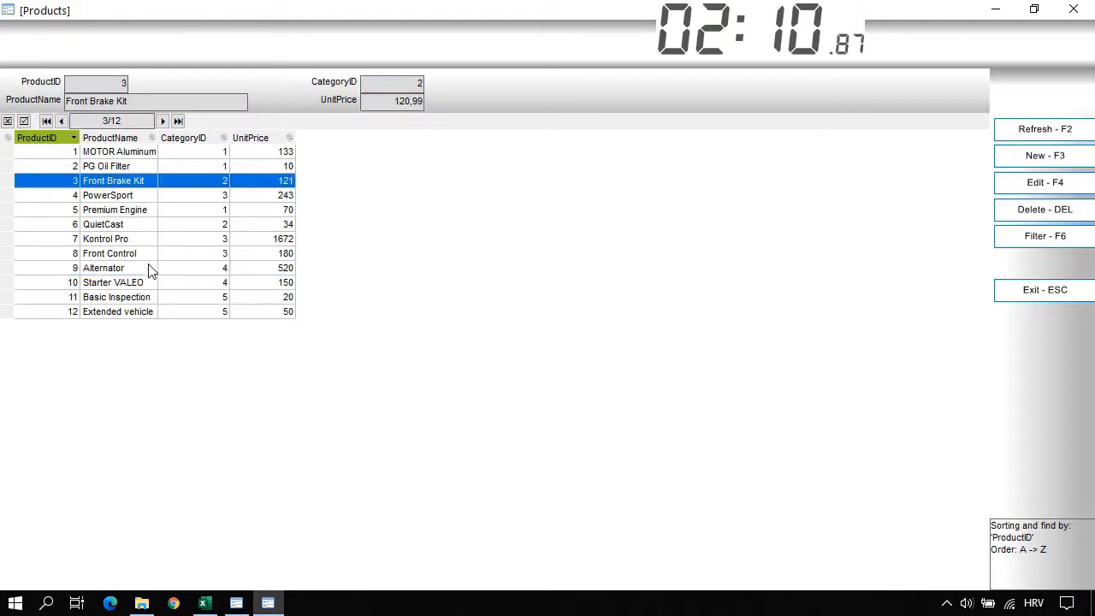
key("Up")
key("Up")
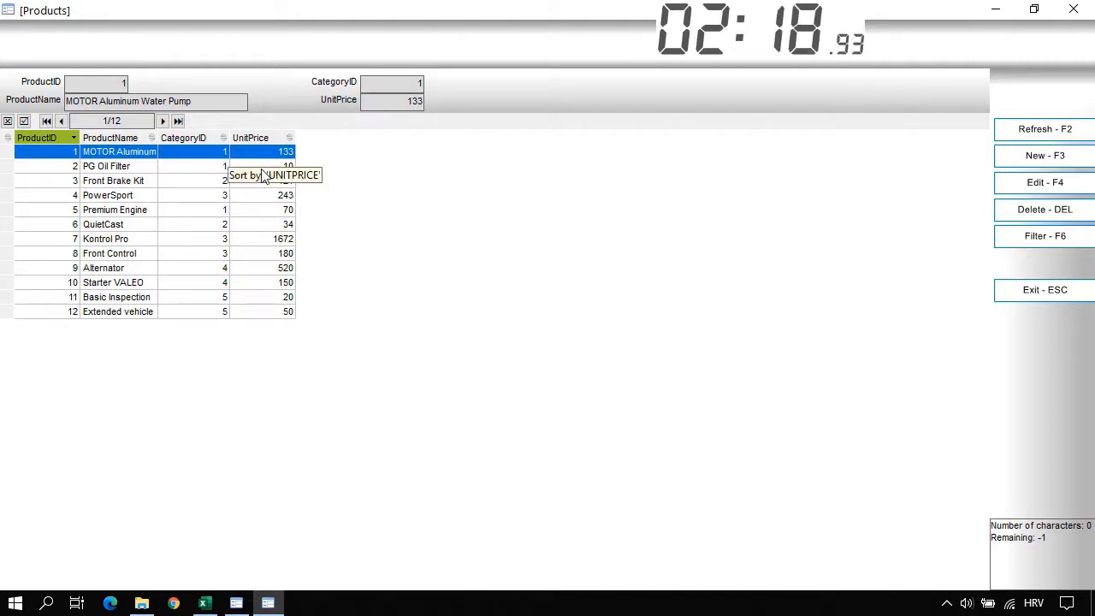
- Open the Products form's UnitPrice text box in VF Designer, set its number of decimals to 2 and save it
right_click(332, 100)
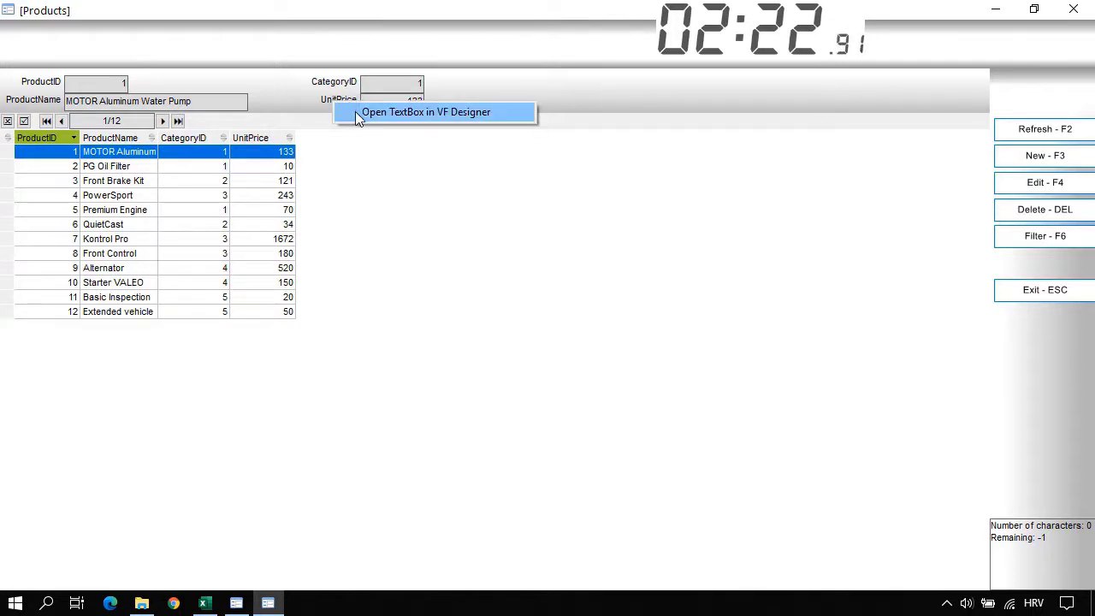
left_click(394, 112)
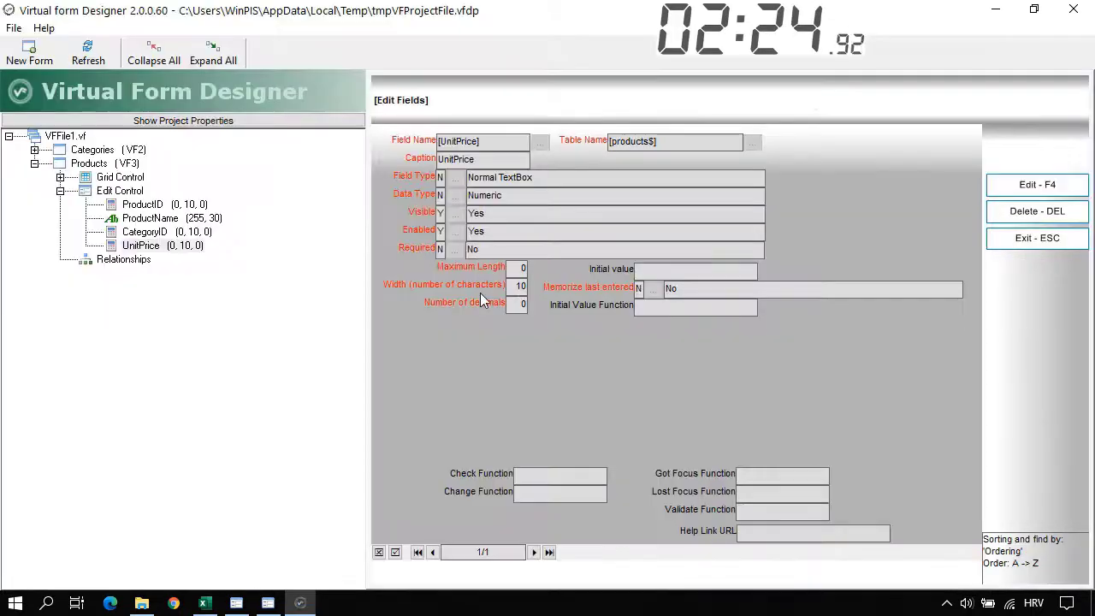
left_click(517, 306)
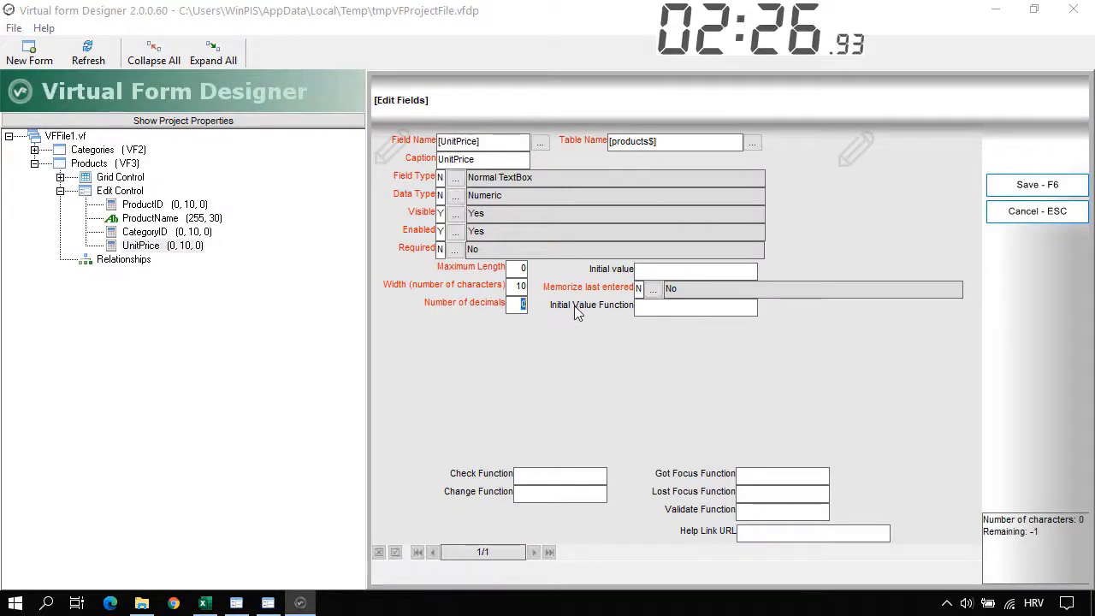
key("Escape")
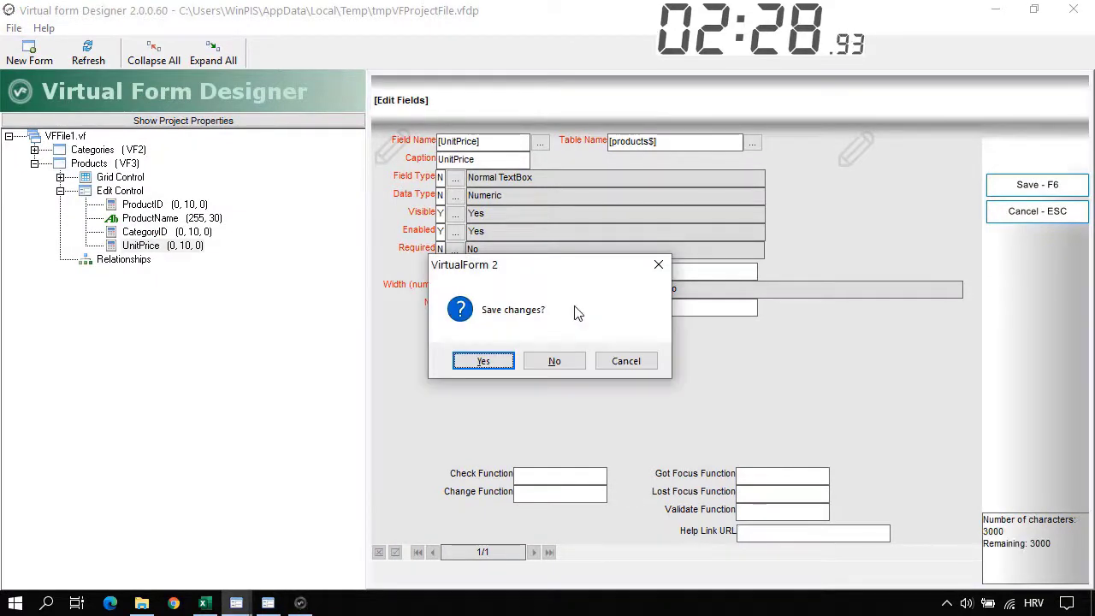
key("Escape")
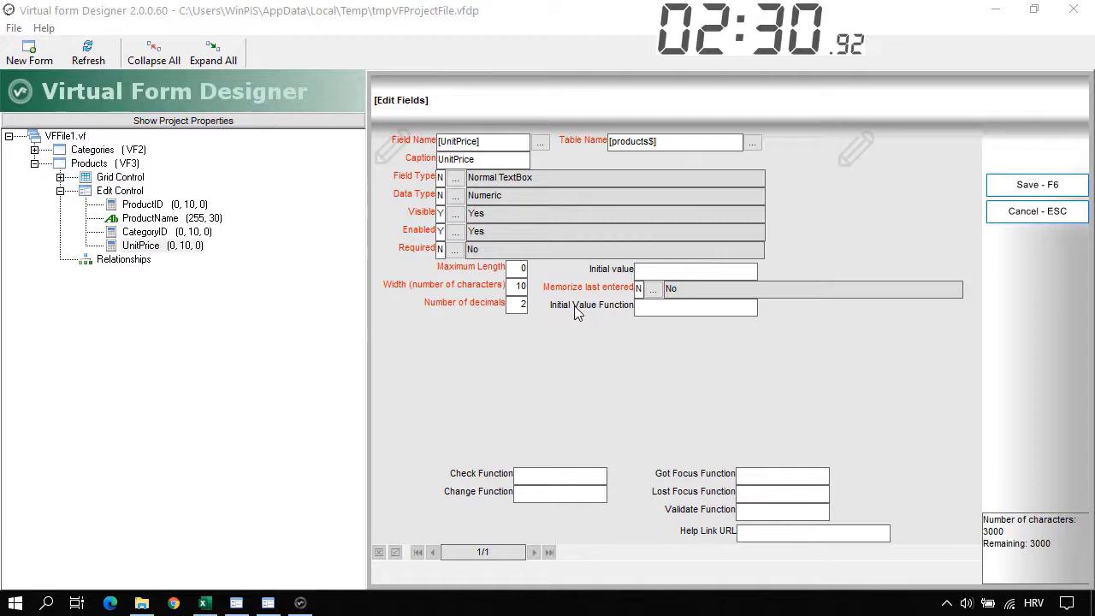
key("F6")
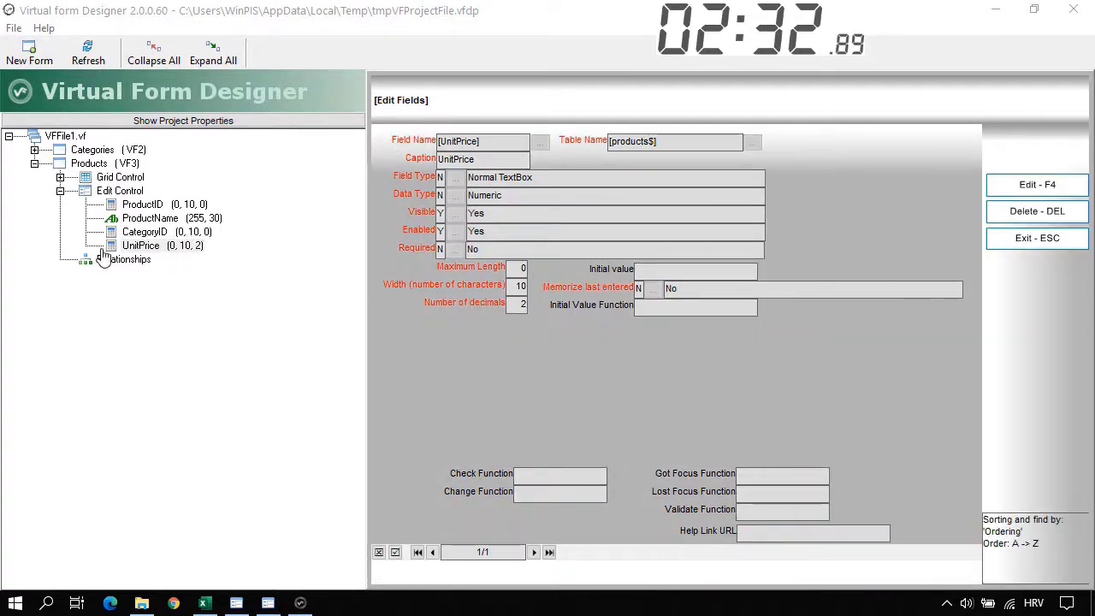
- Set the decimal places of the UnitPrice field in the Products form's grid control to 2 and save it
left_click(60, 177)
left_click(128, 233)
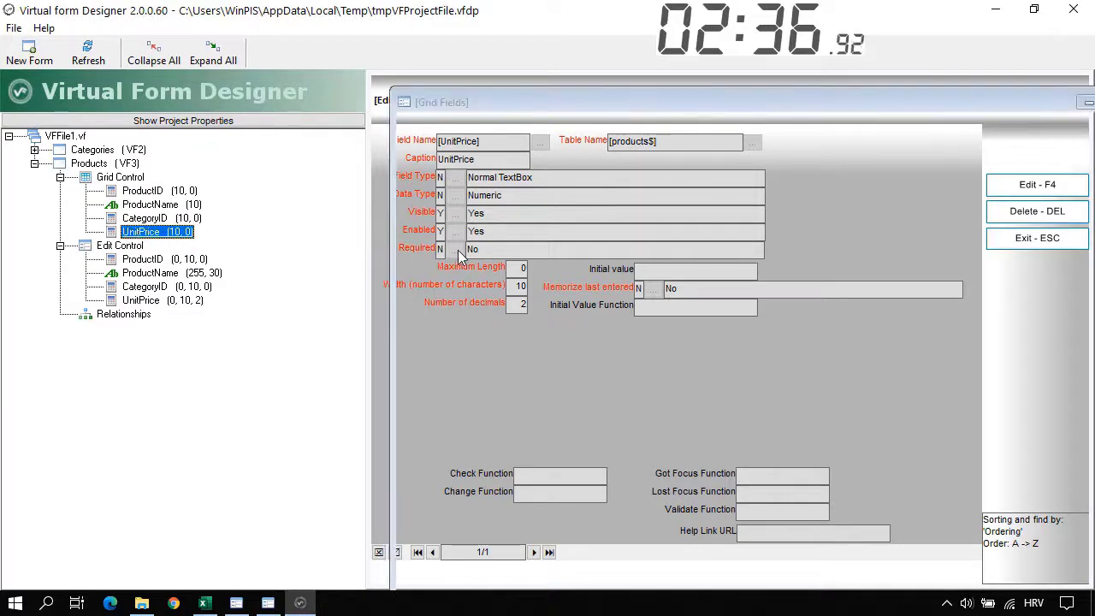
key("F4")
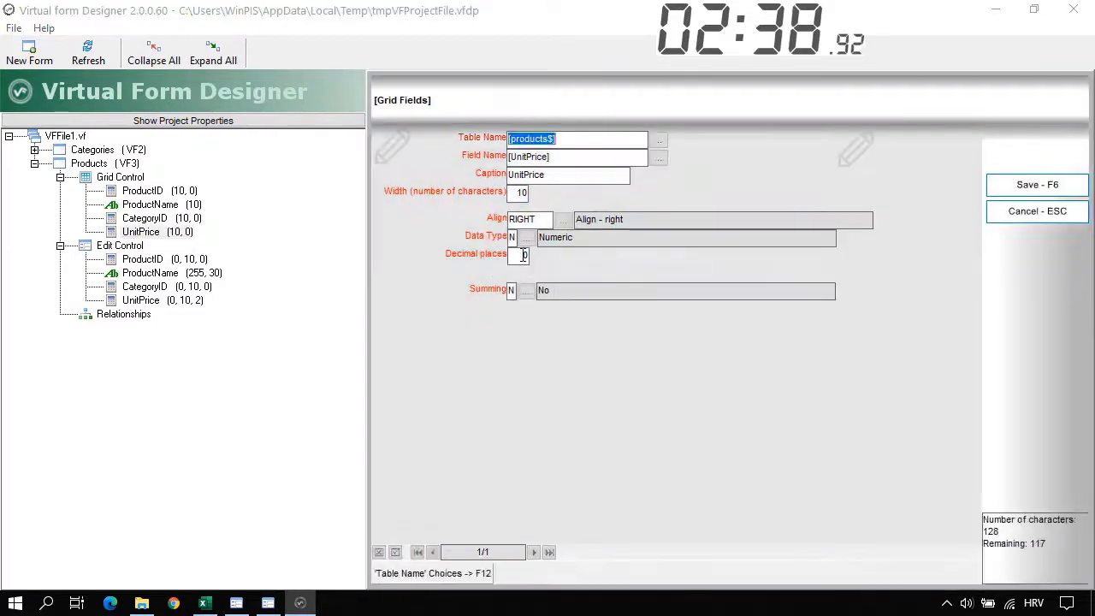
left_click(520, 256)
type("2")
key("Return")
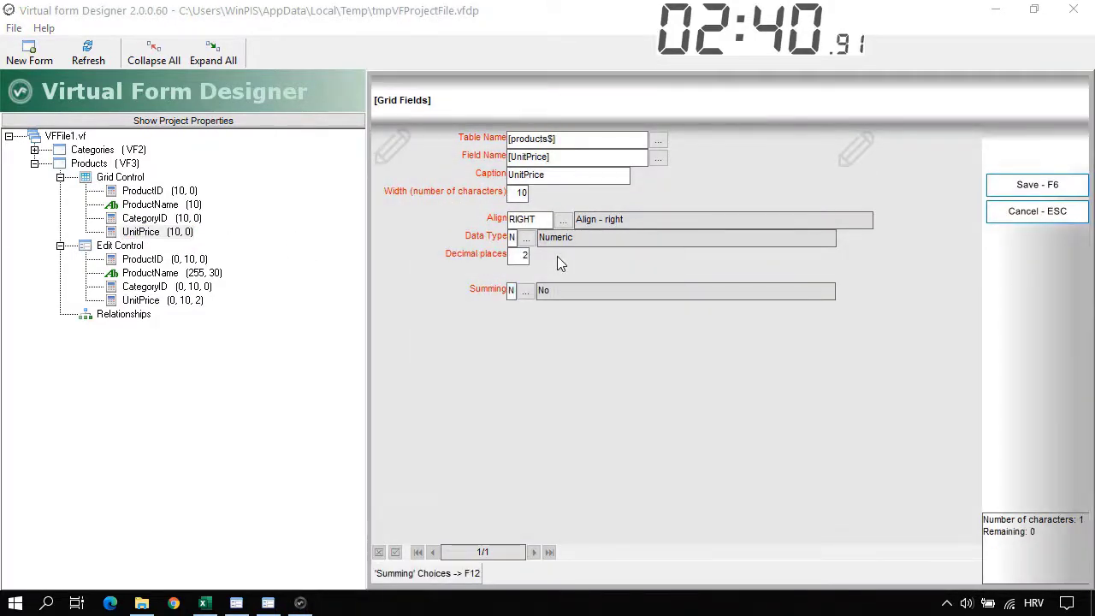
key("F6")
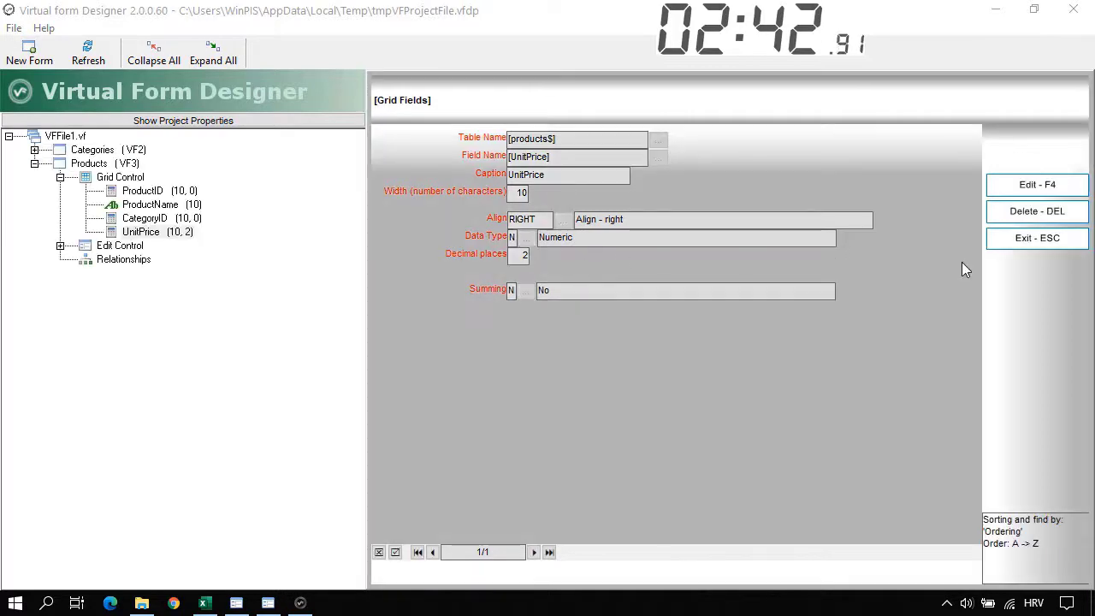
- Close the designer and the open Products form, and reopen Products from the Main Menu
left_click(1079, 10)
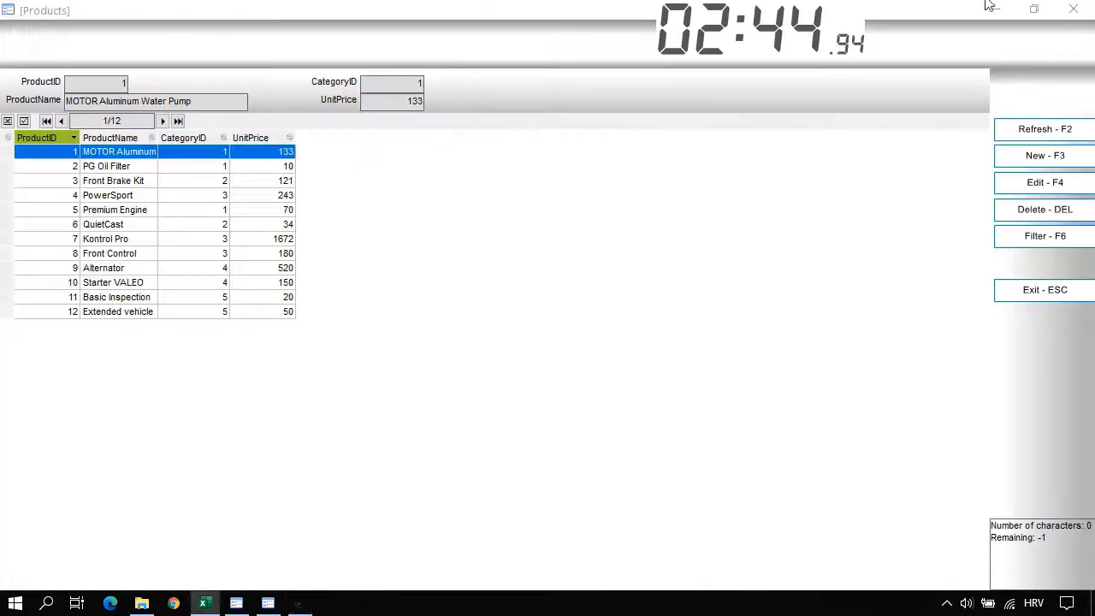
left_click(1033, 295)
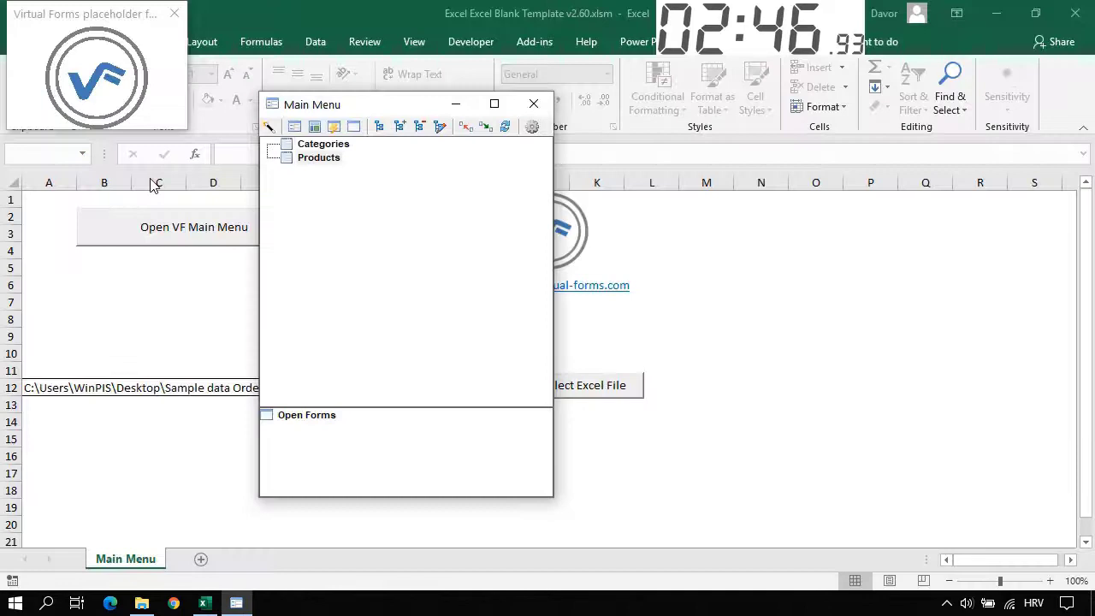
left_click(316, 158)
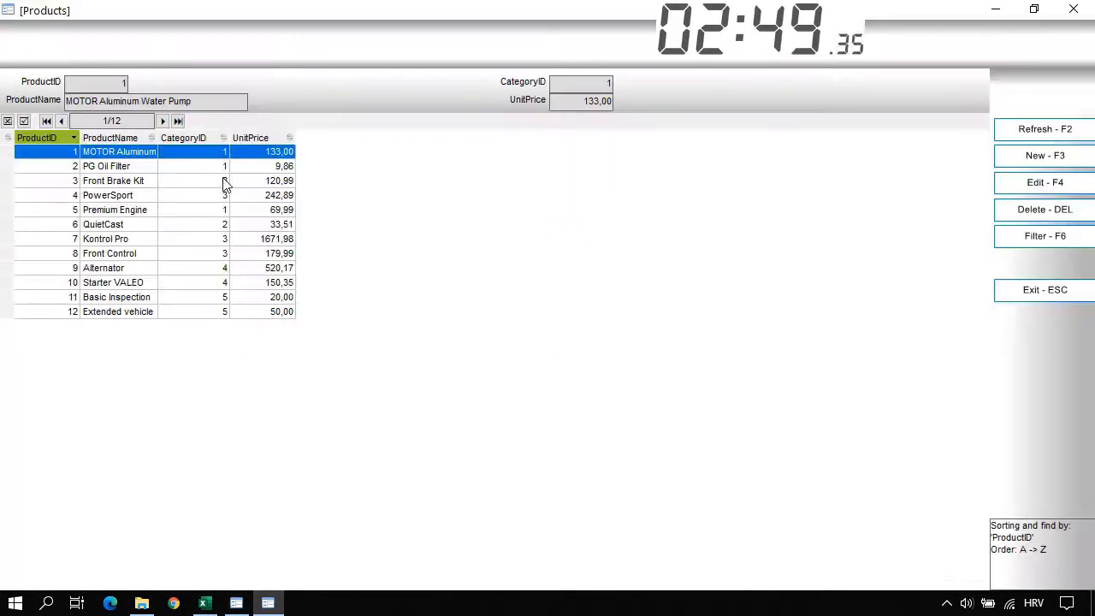
- Look through the product records and inspect the Premium Engine record's CategoryID field in edit mode, leaving without saving
left_click(227, 181)
left_click(229, 283)
left_click(229, 209)
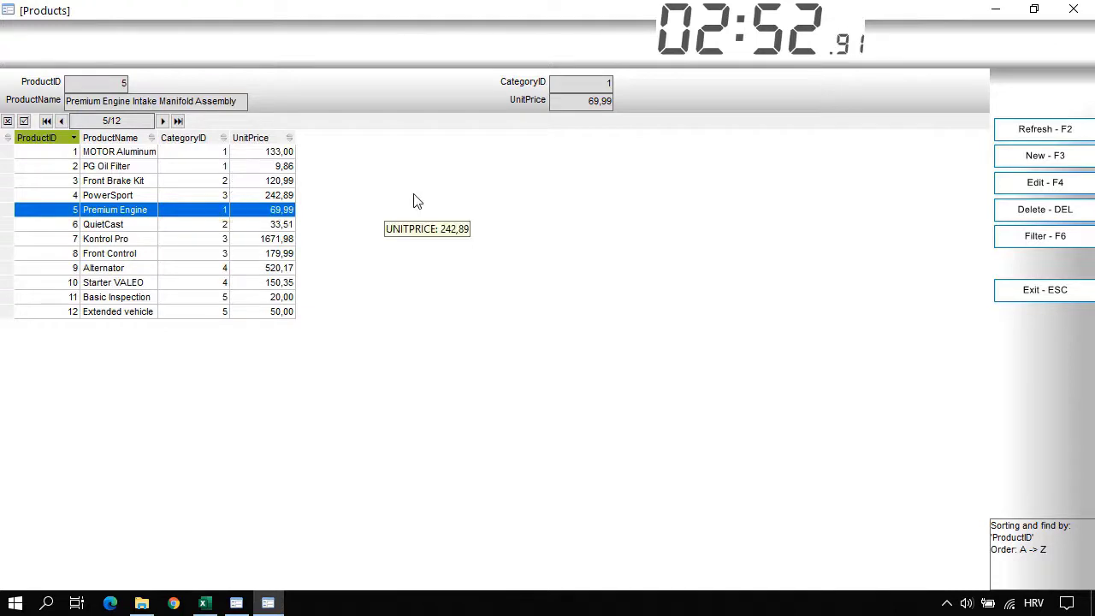
key("F4")
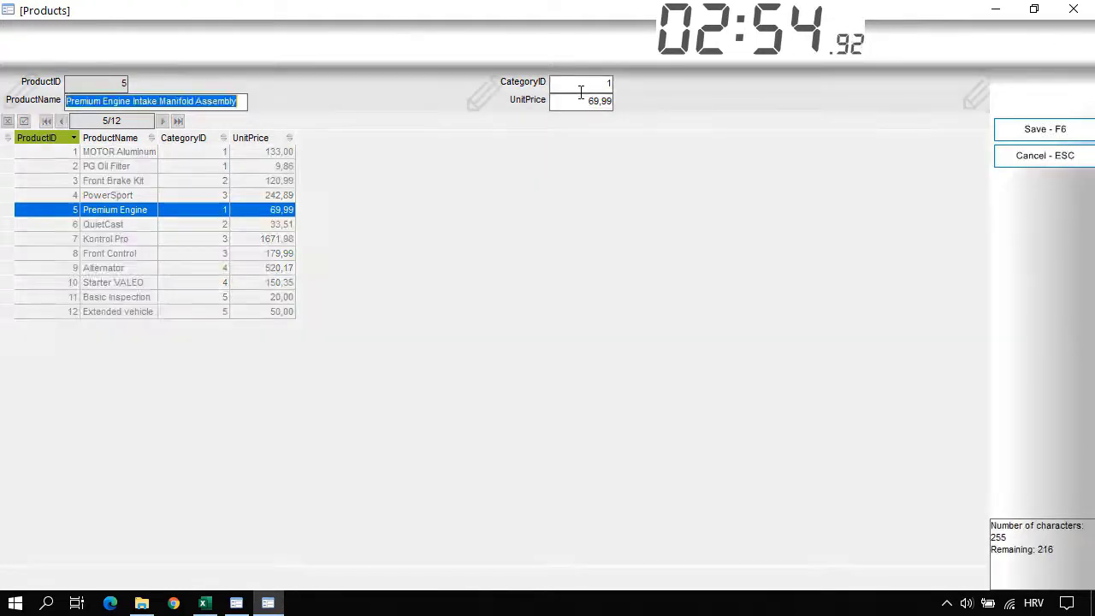
left_click(581, 88)
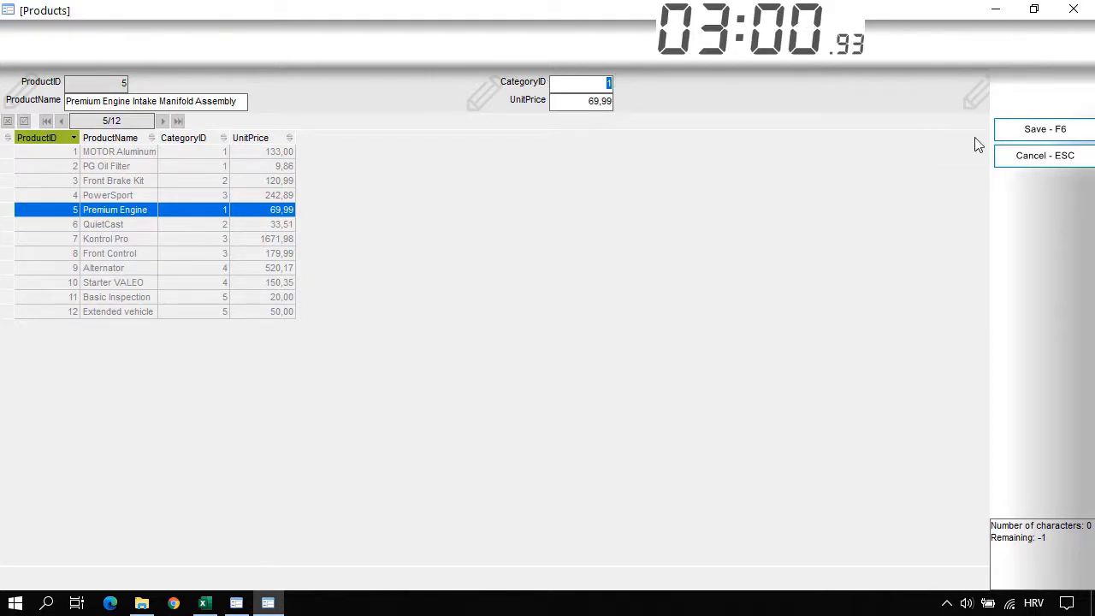
left_click(1019, 158)
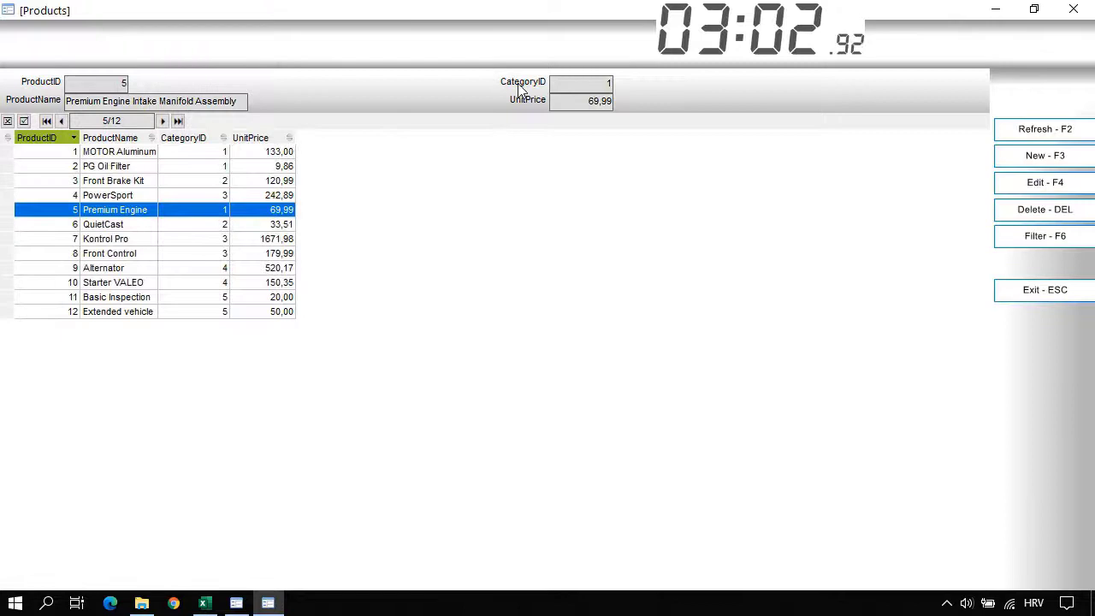
- Open the Products form's CategoryID text box in VF Designer and set its field type to Lookup Form
right_click(520, 84)
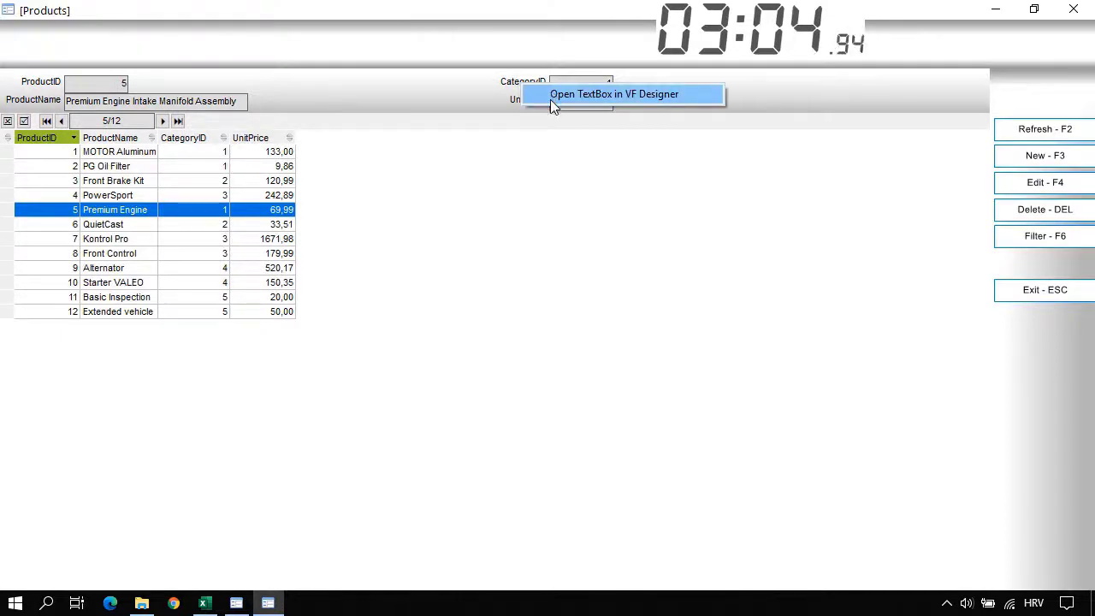
left_click(552, 97)
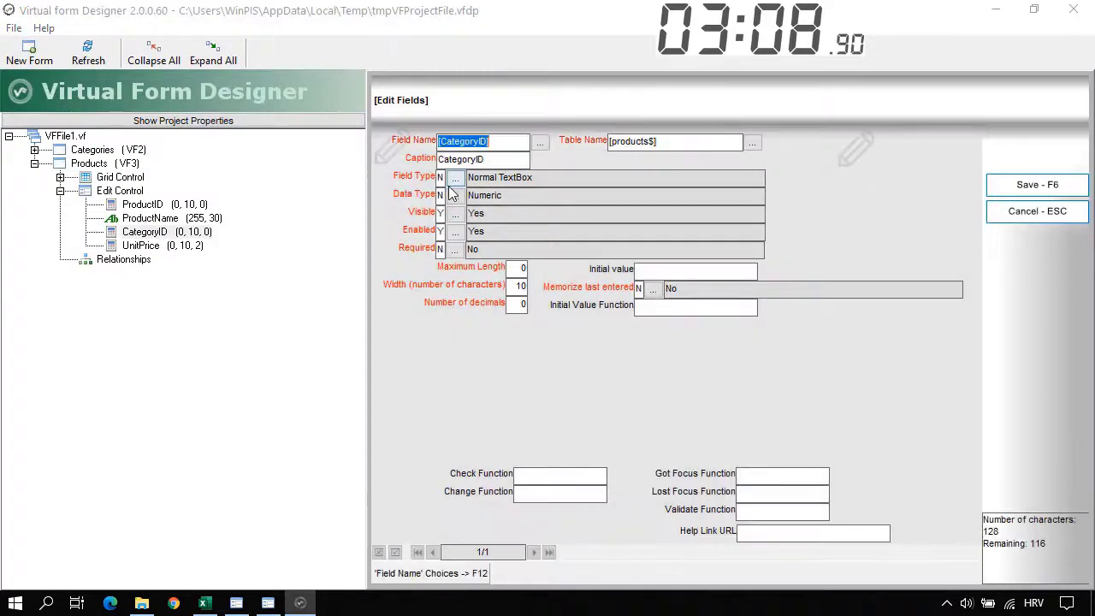
left_click(455, 178)
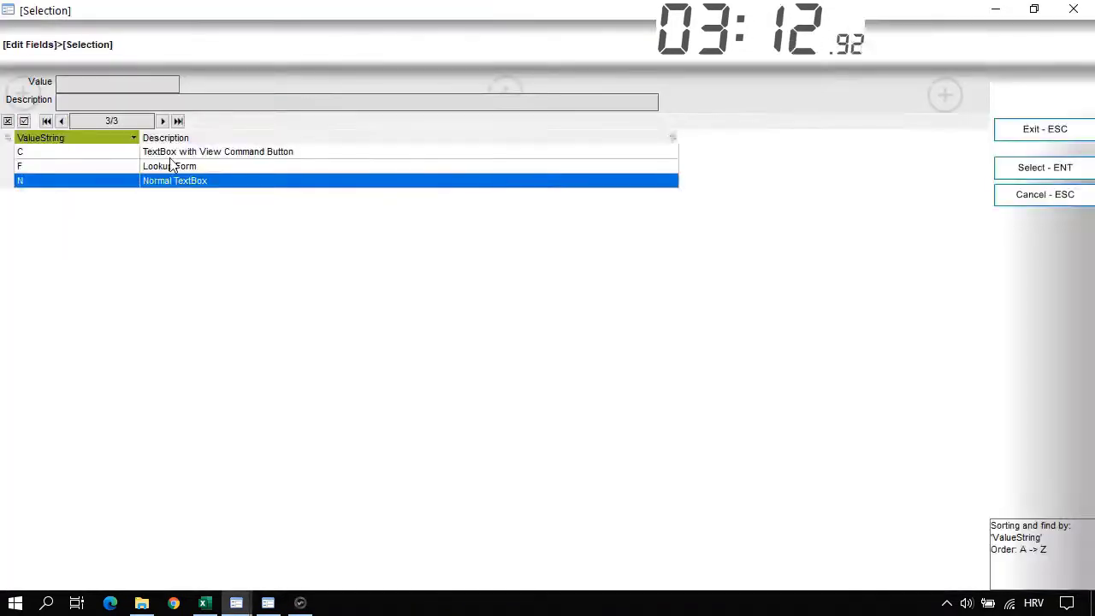
double_click(175, 169)
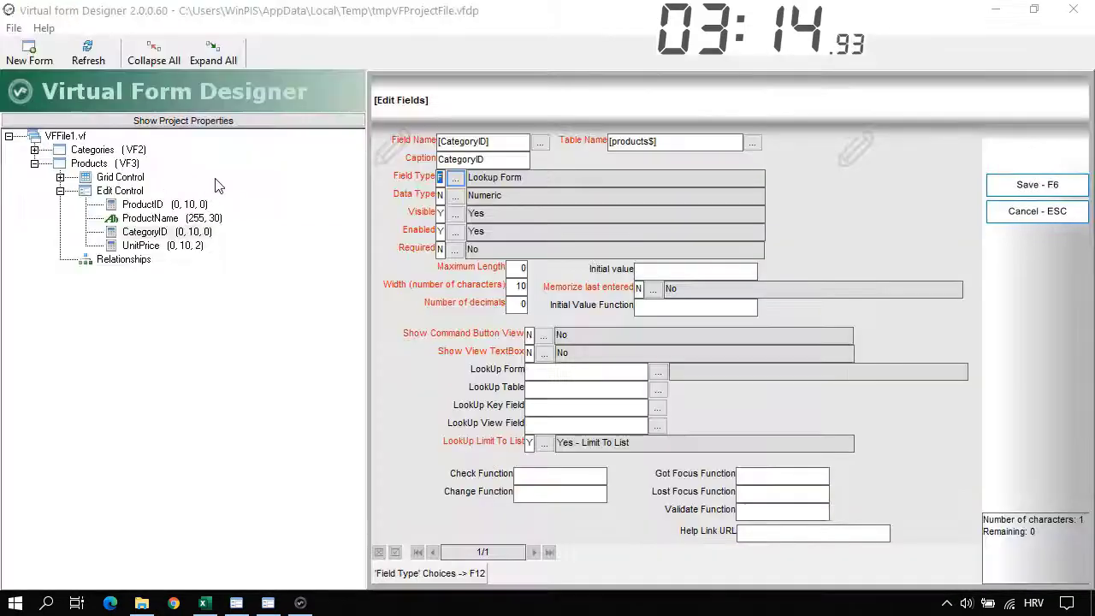
- Set both Show Command Button View and Show View TextBox to Yes for the CategoryID field
left_click(529, 335)
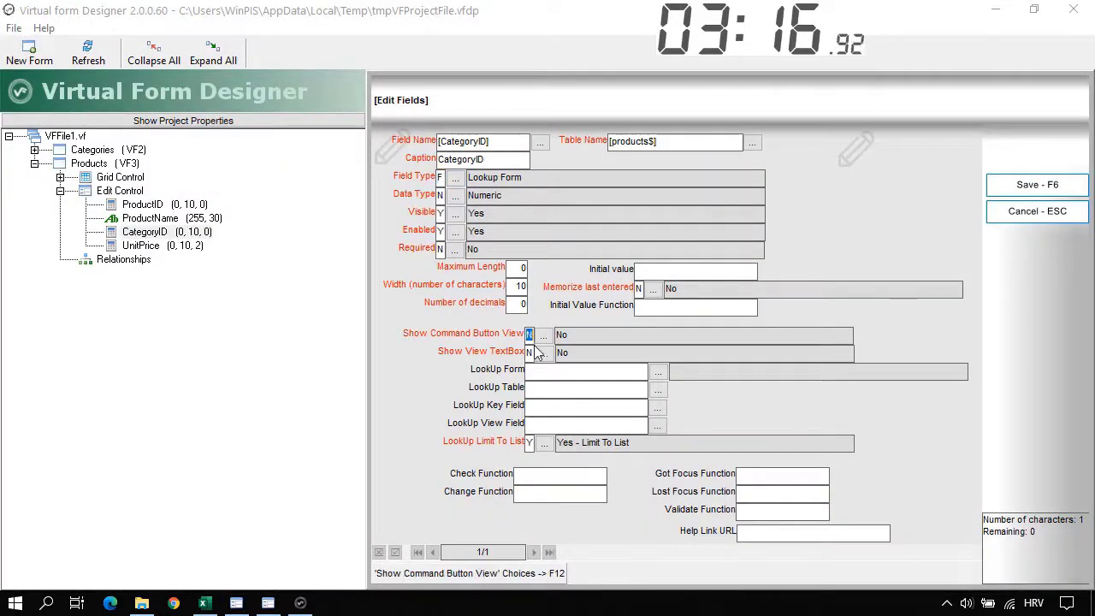
type("Y")
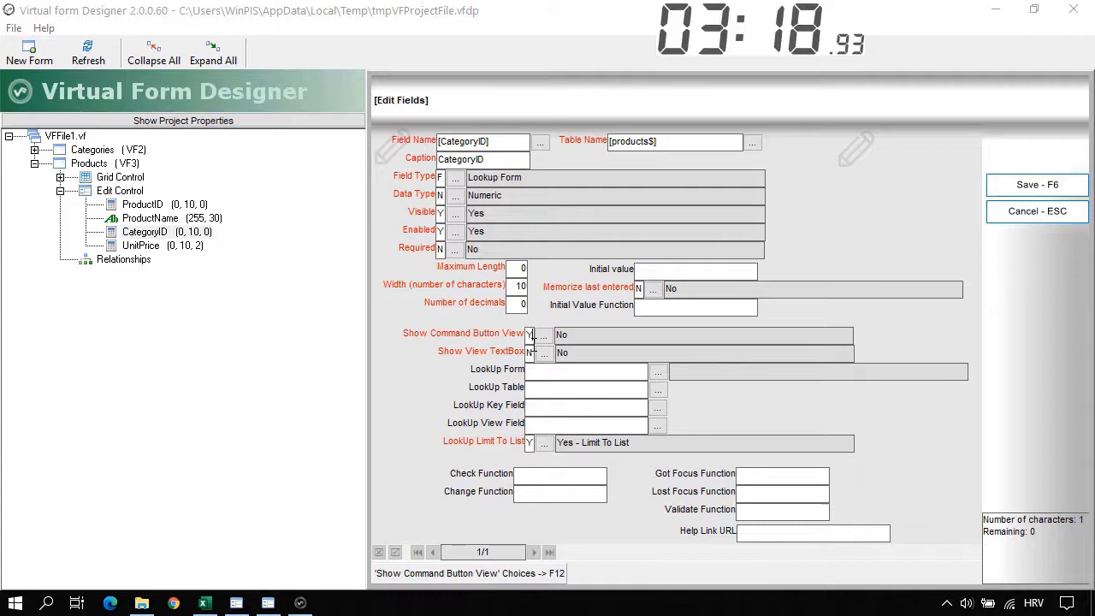
key("Return")
type("Y")
key("Return")
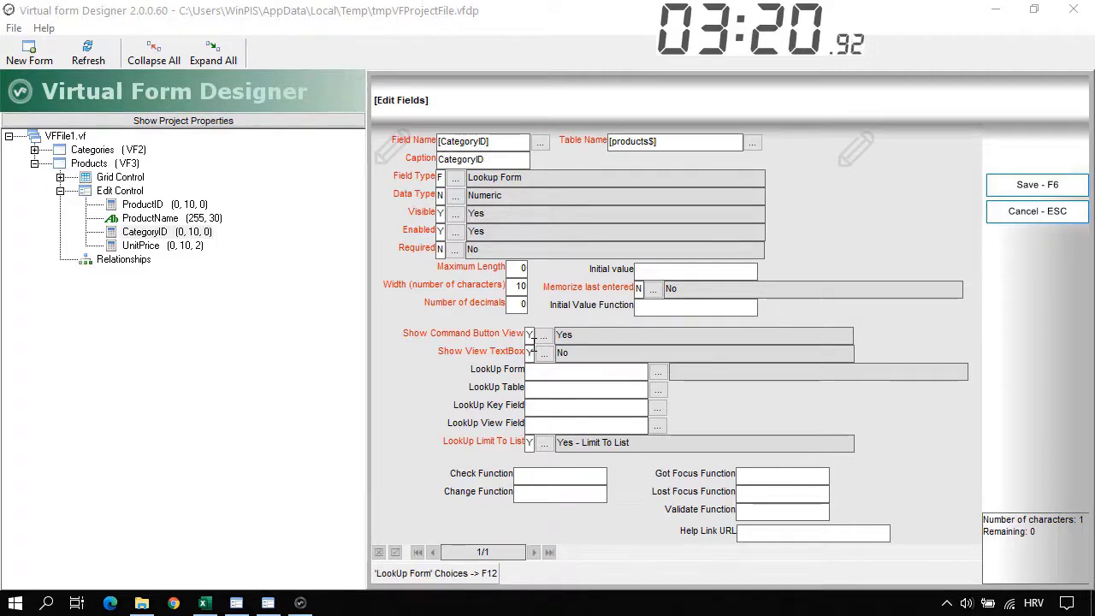
- Assign the Categories form (VF2) as CategoryID's lookup form with [CategoryName] as the lookup view field, and save the field
left_click(658, 372)
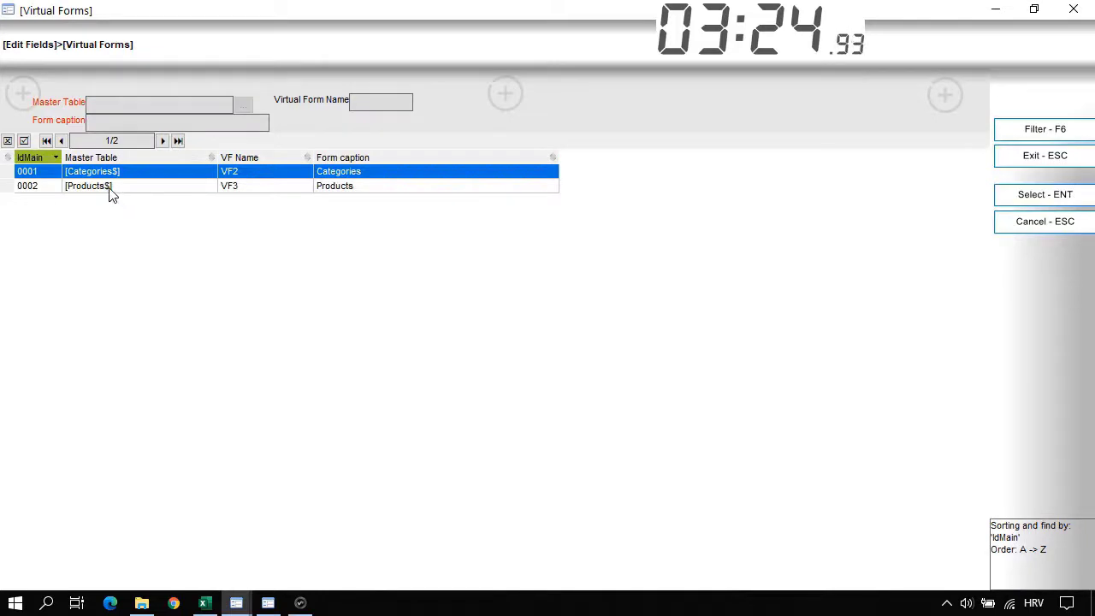
key("Return")
left_click(579, 407)
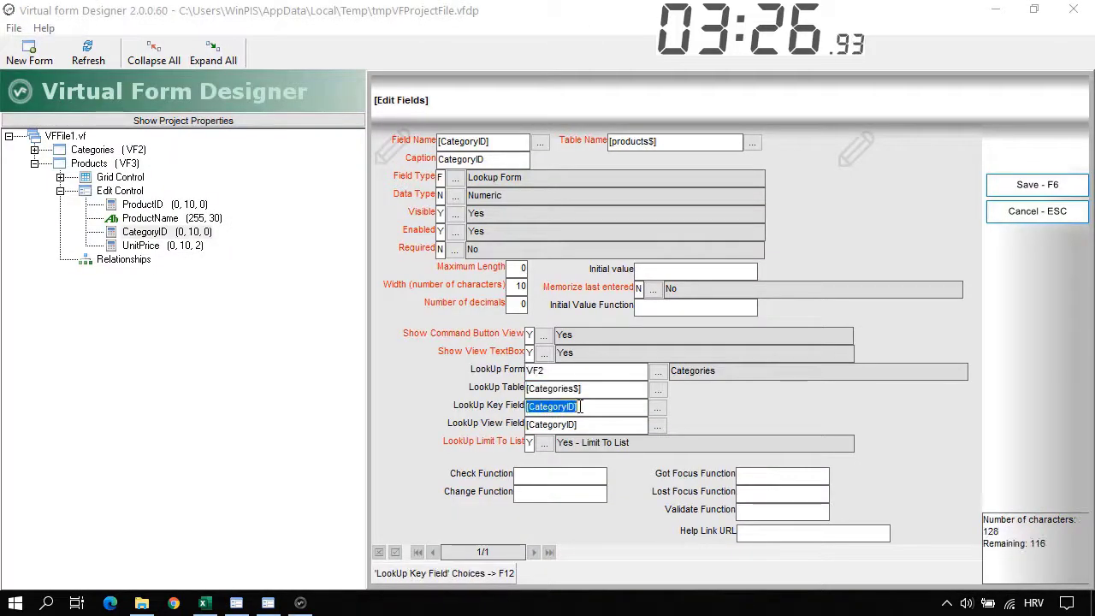
left_click(580, 423)
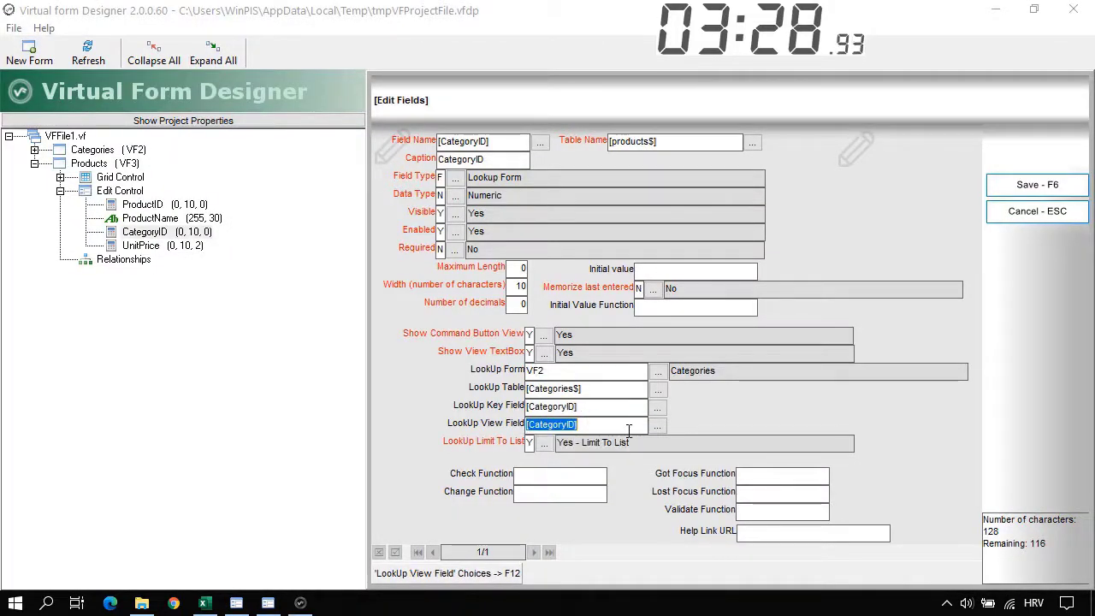
left_click(659, 427)
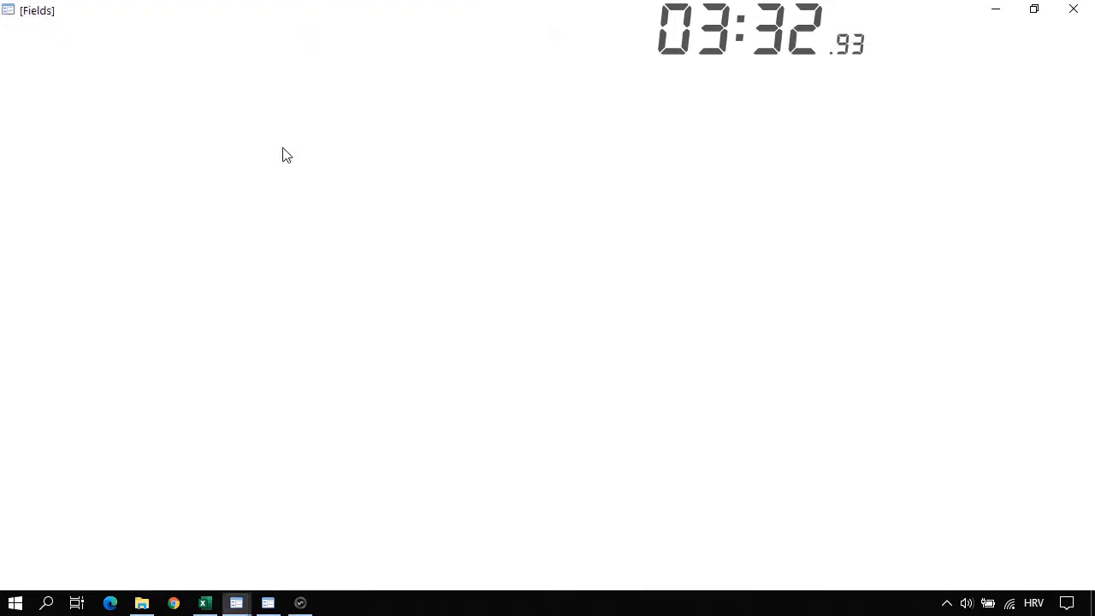
left_click(89, 158)
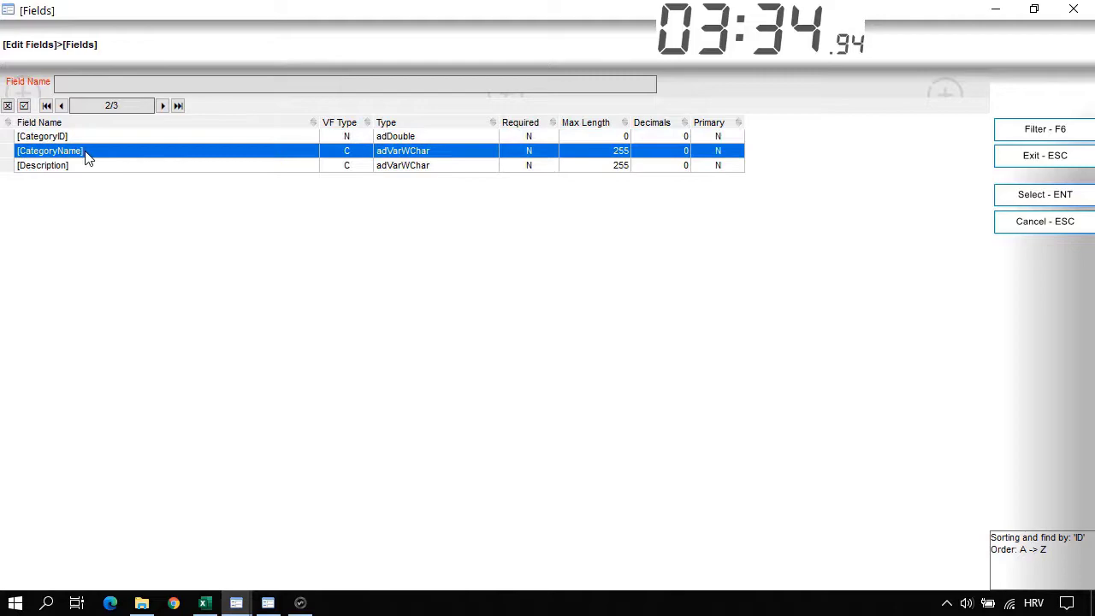
double_click(85, 151)
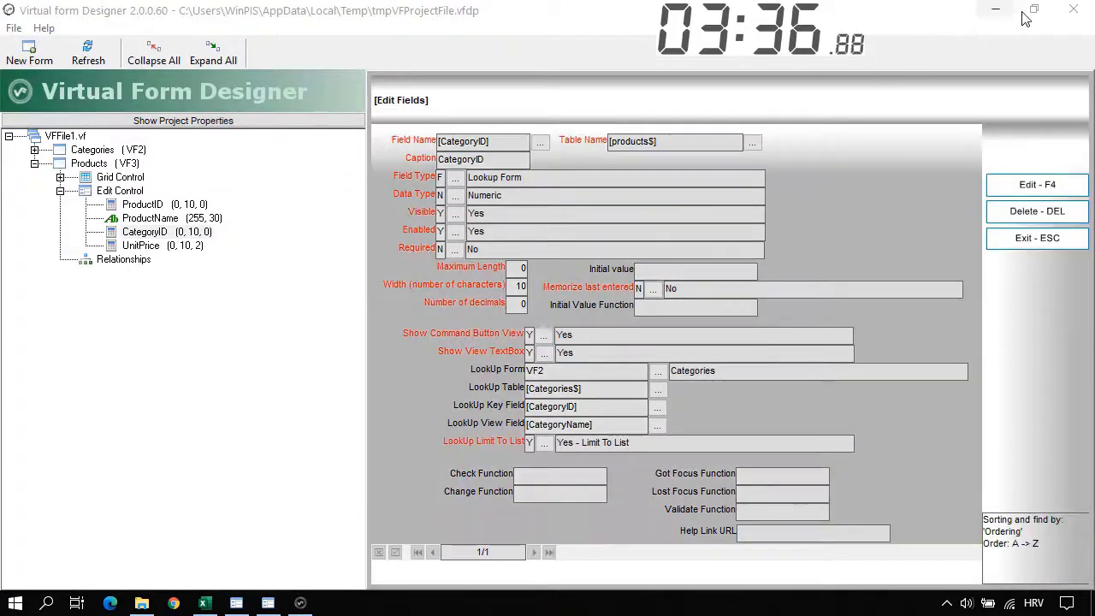
- Leave the designer, exit the Products form and launch it again from the Main Menu
left_click(1073, 10)
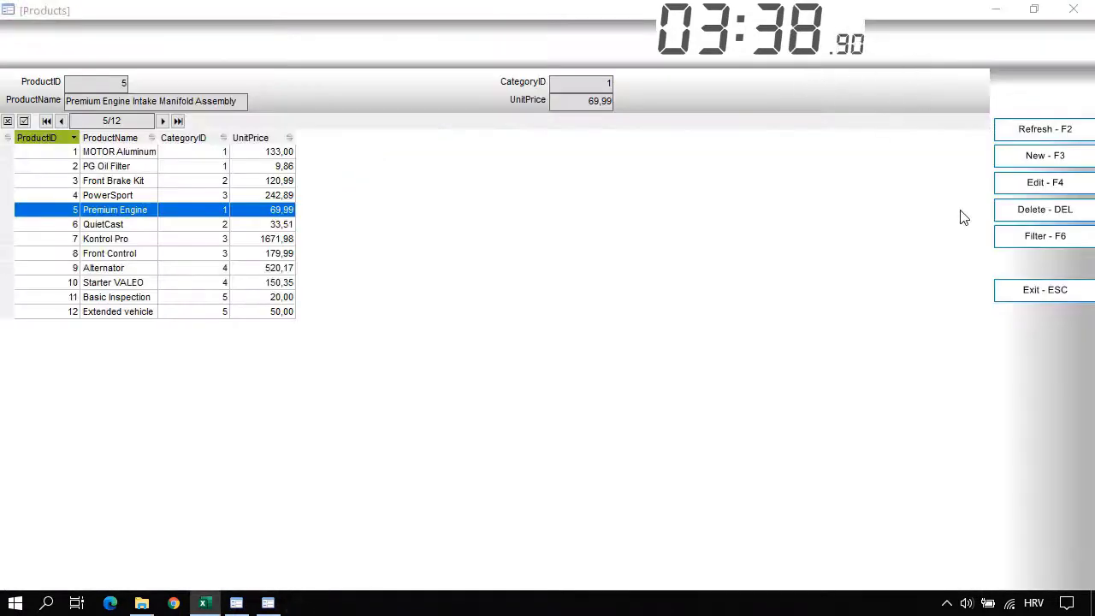
left_click(1018, 291)
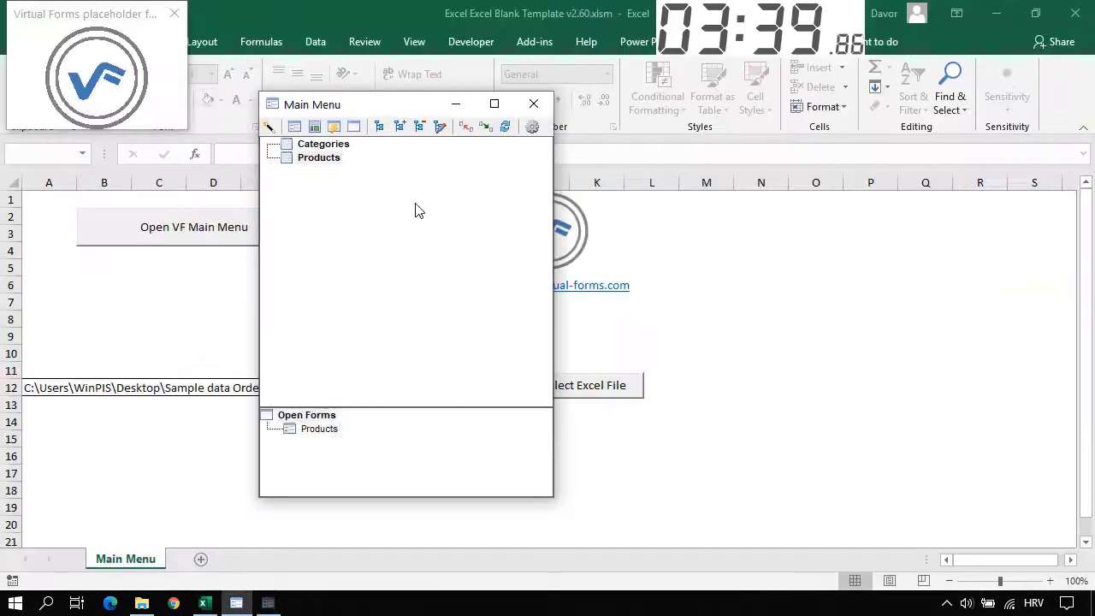
left_click(323, 159)
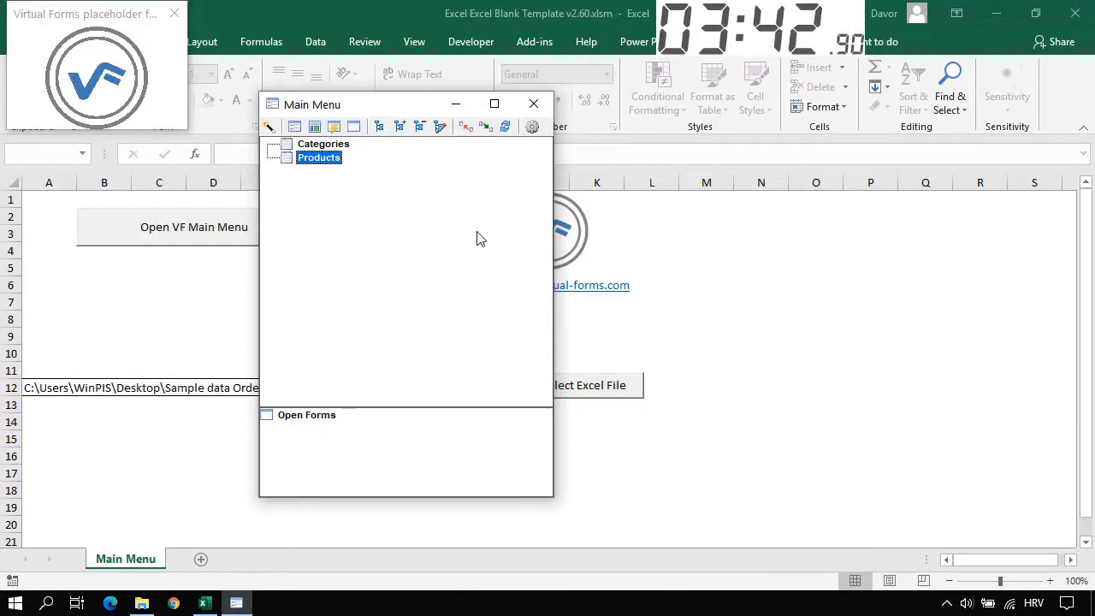
key("Return")
- Edit the MOTOR Aluminum Water Pump record, pick category 4 (Car Elecreics) through the CategoryID lookup, and save it
key("F4")
left_click(571, 84)
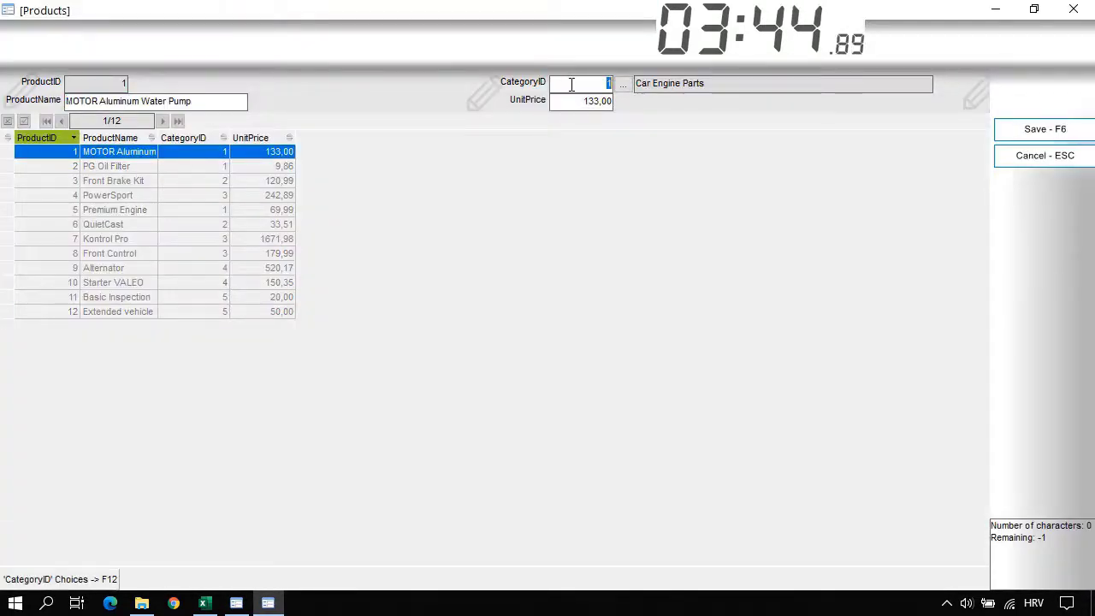
left_click(622, 85)
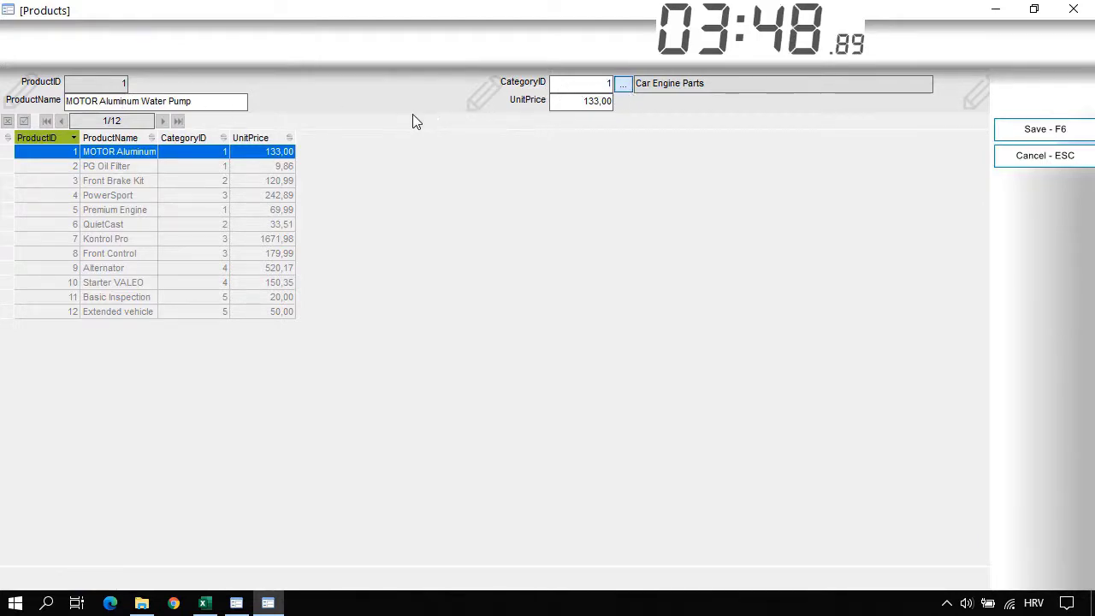
double_click(573, 84)
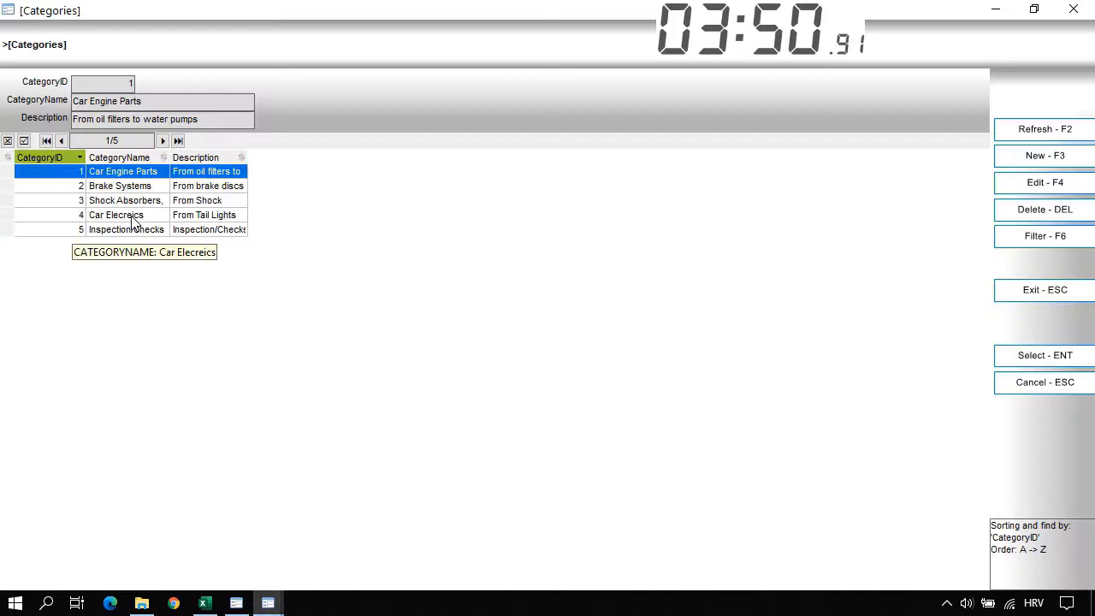
double_click(133, 221)
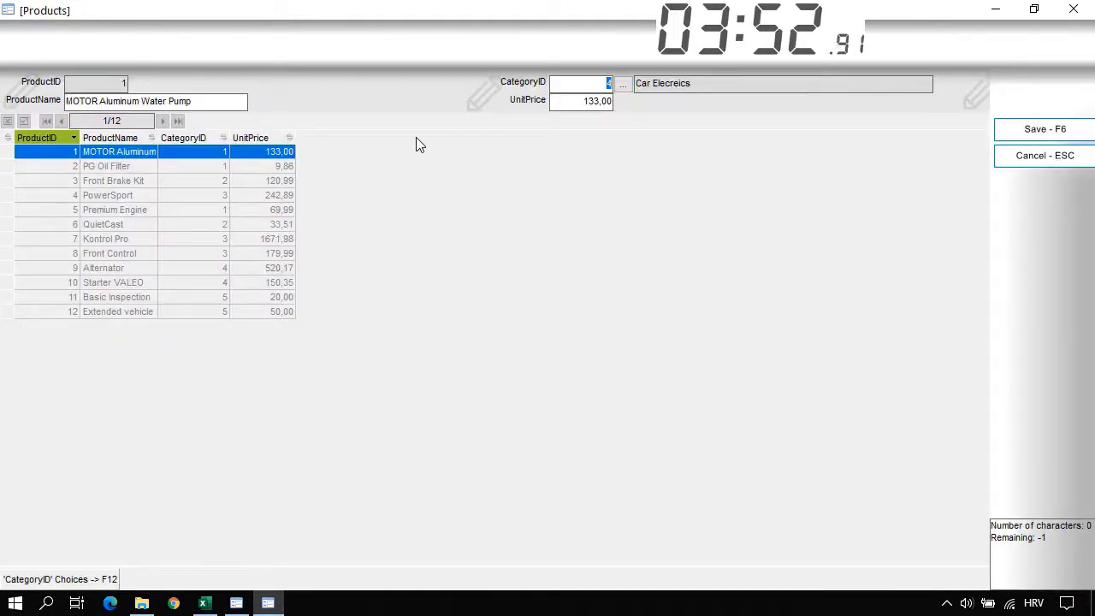
key("Tab")
key("Escape")
key("Return")
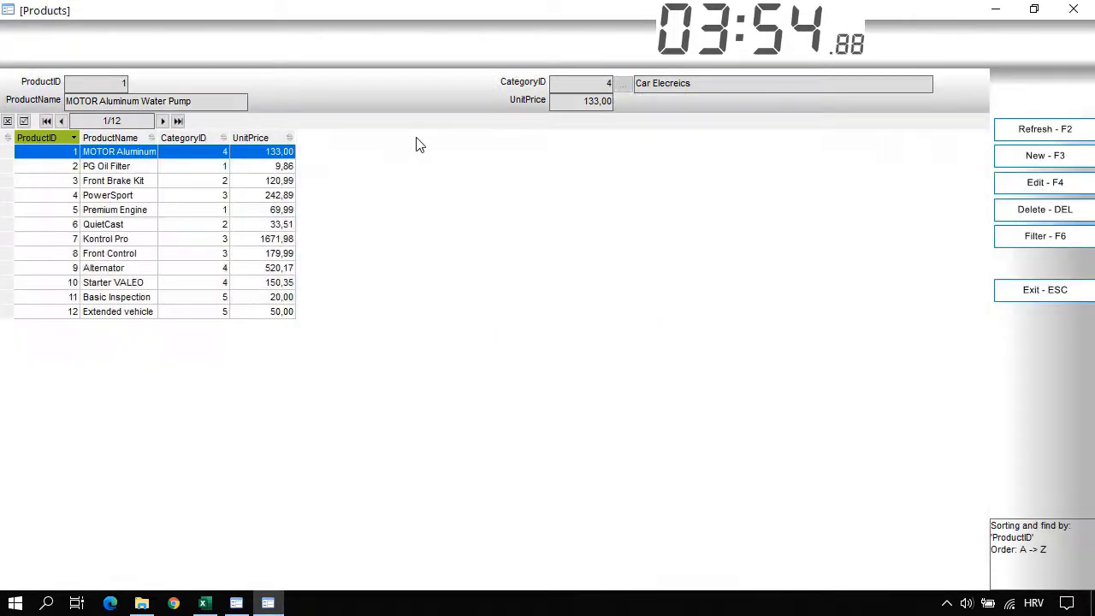
- Exit the Products form, open the Categories form from the Main Menu, look through its records and close it
key("Escape")
left_click(190, 236)
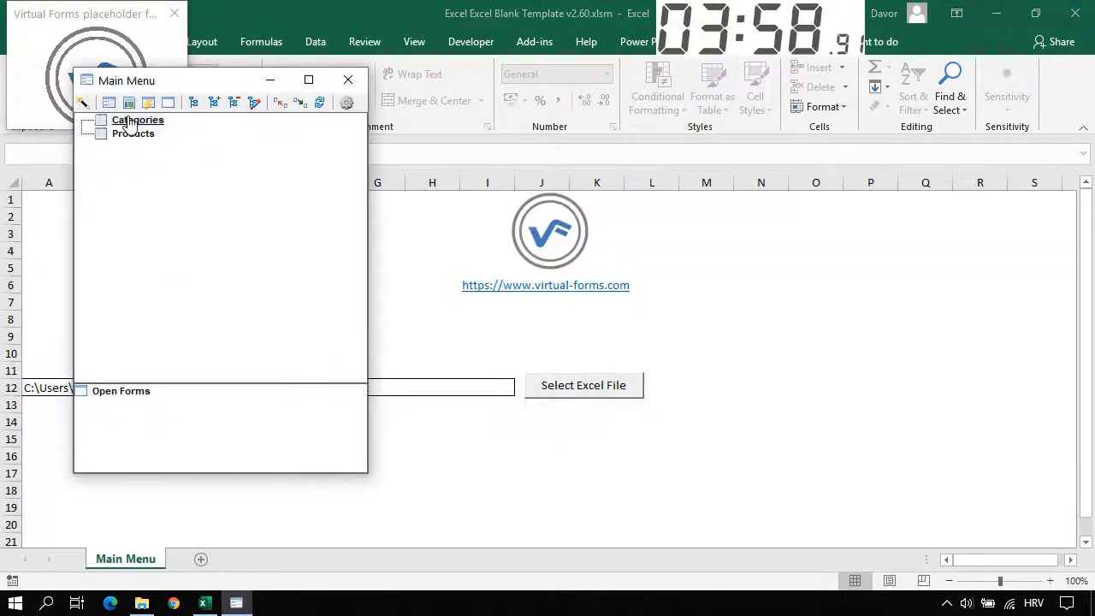
double_click(132, 122)
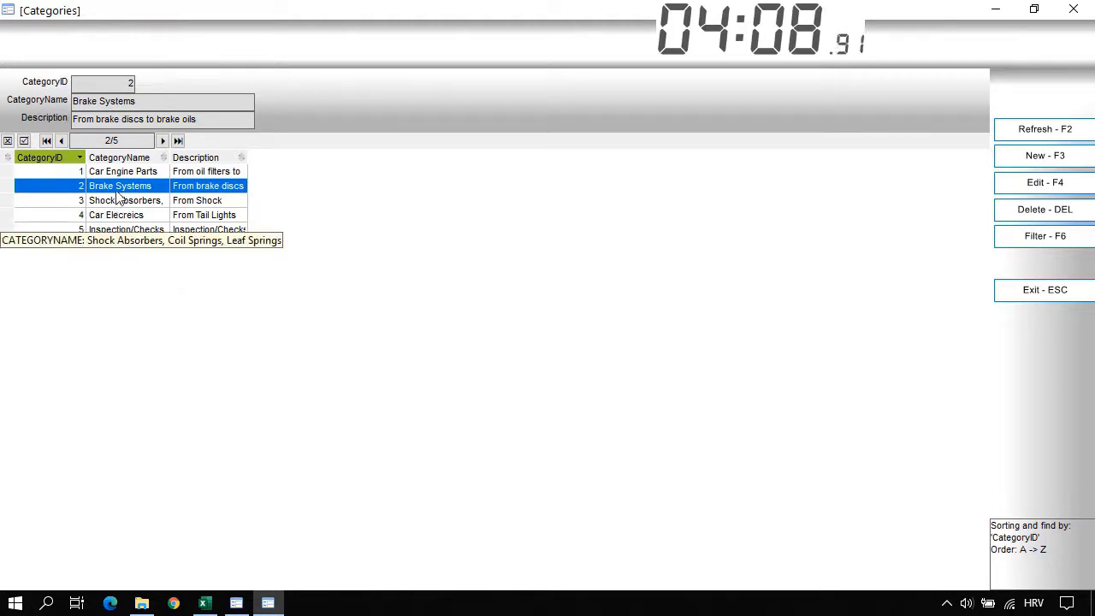
left_click(1031, 293)
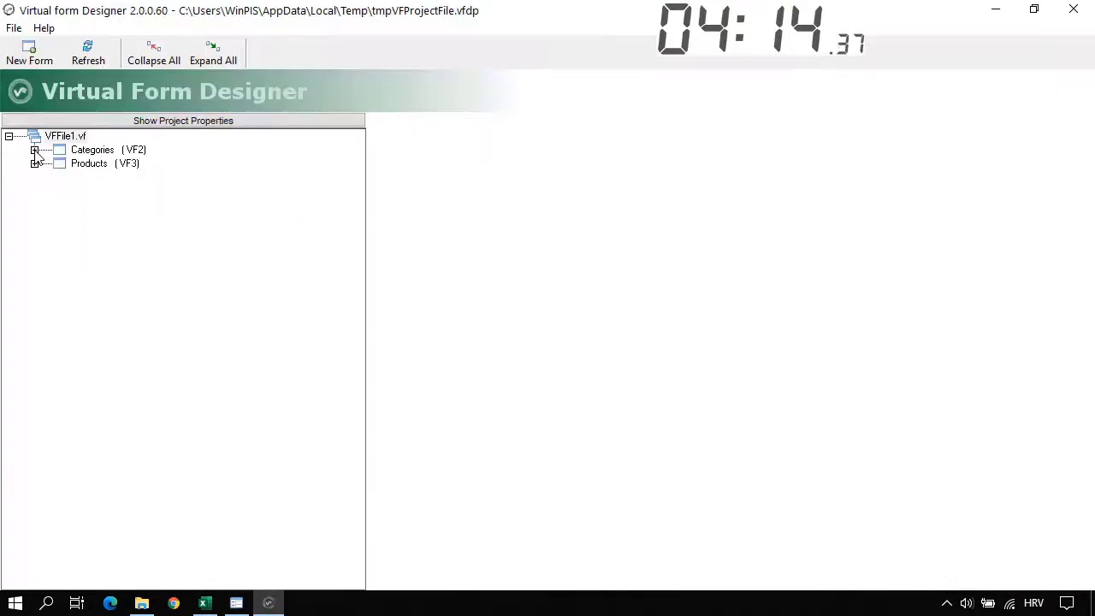
- Add a new relationship to the Categories form (VF2) and choose [Products$] as its details table
left_click(34, 149)
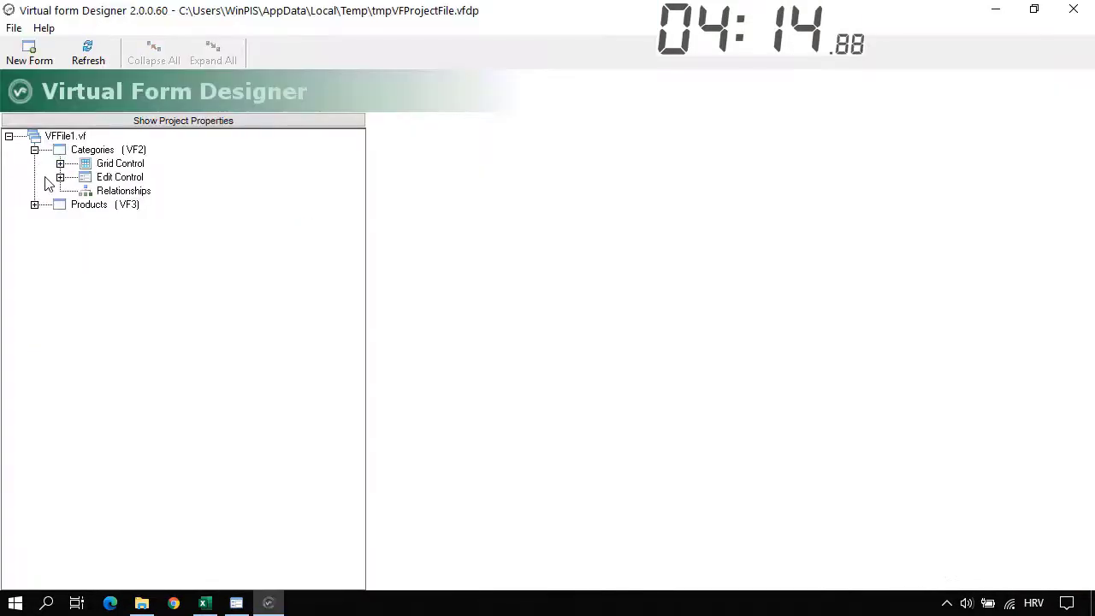
left_click(118, 192)
right_click(120, 193)
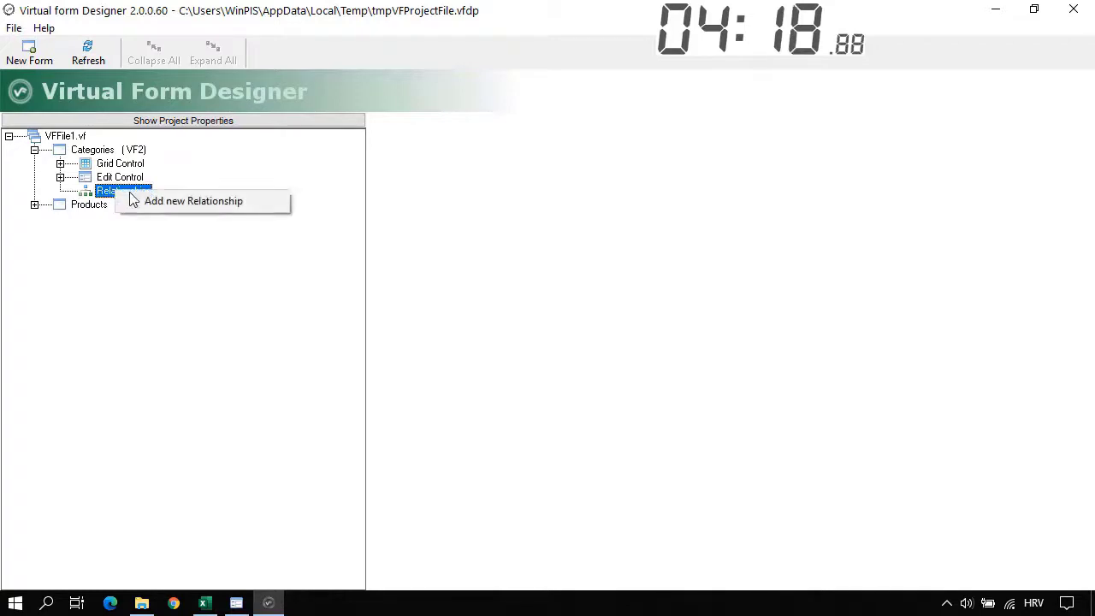
left_click(142, 200)
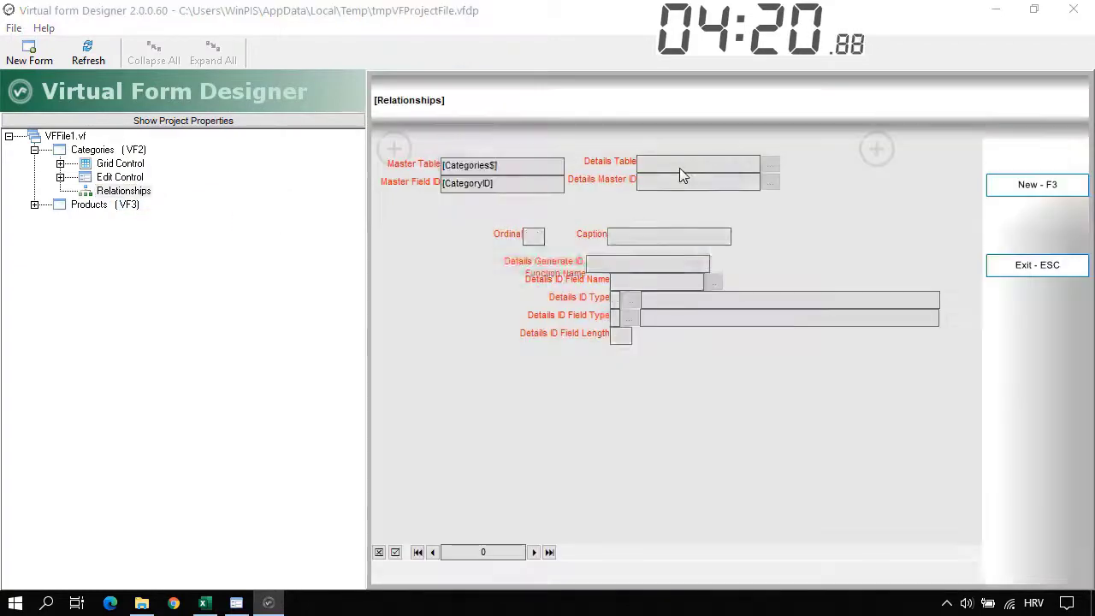
left_click(769, 163)
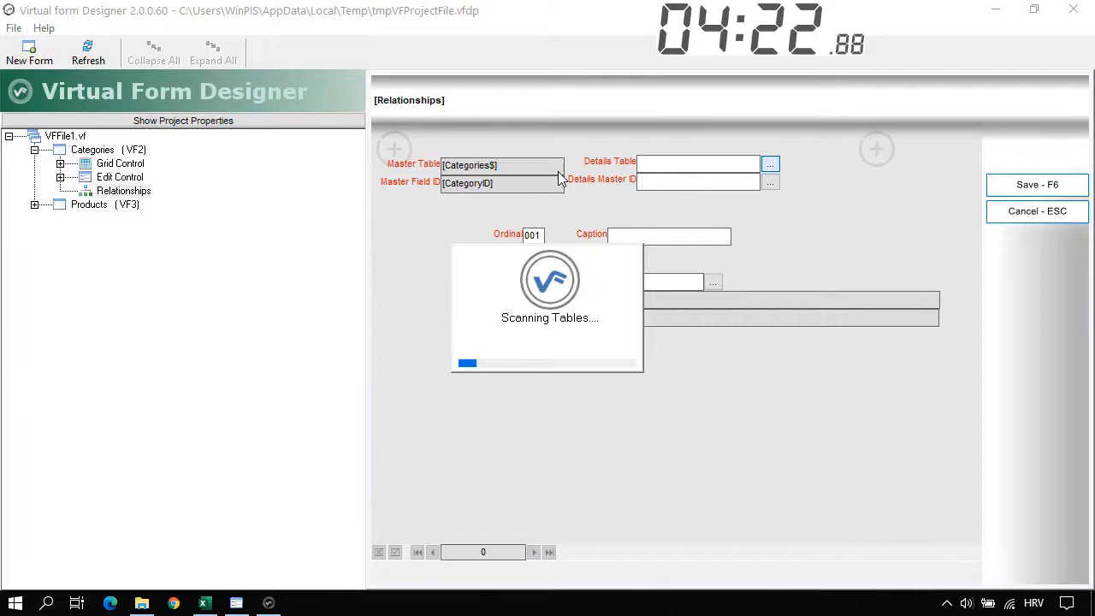
left_click(62, 256)
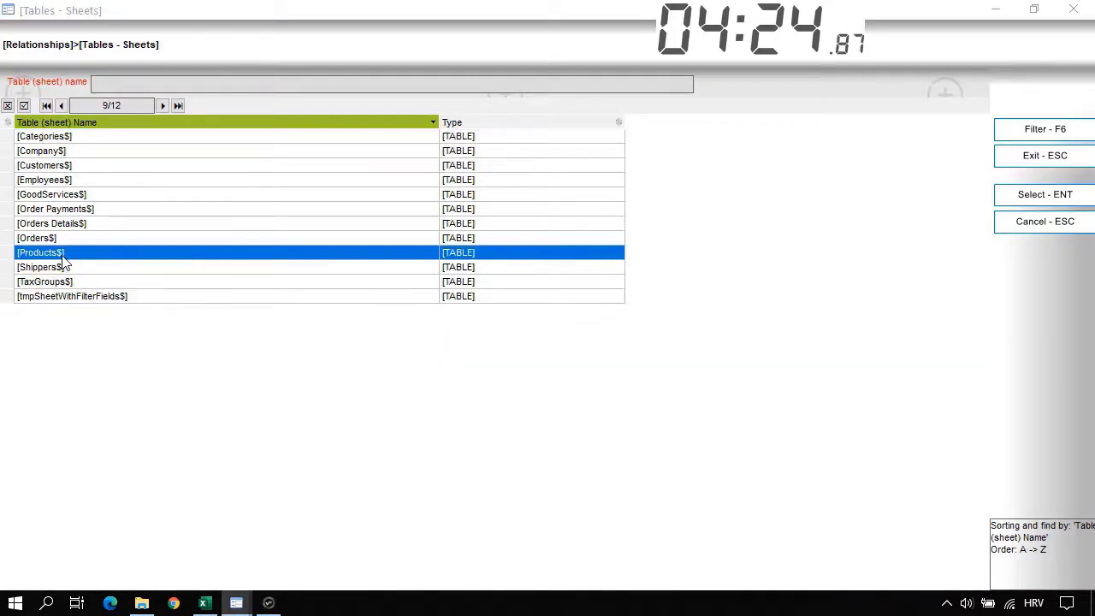
double_click(64, 254)
- Set the relationship's Details Master ID to [CategoryID] and Details ID Field Name to [ProductID], and save it
left_click(759, 186)
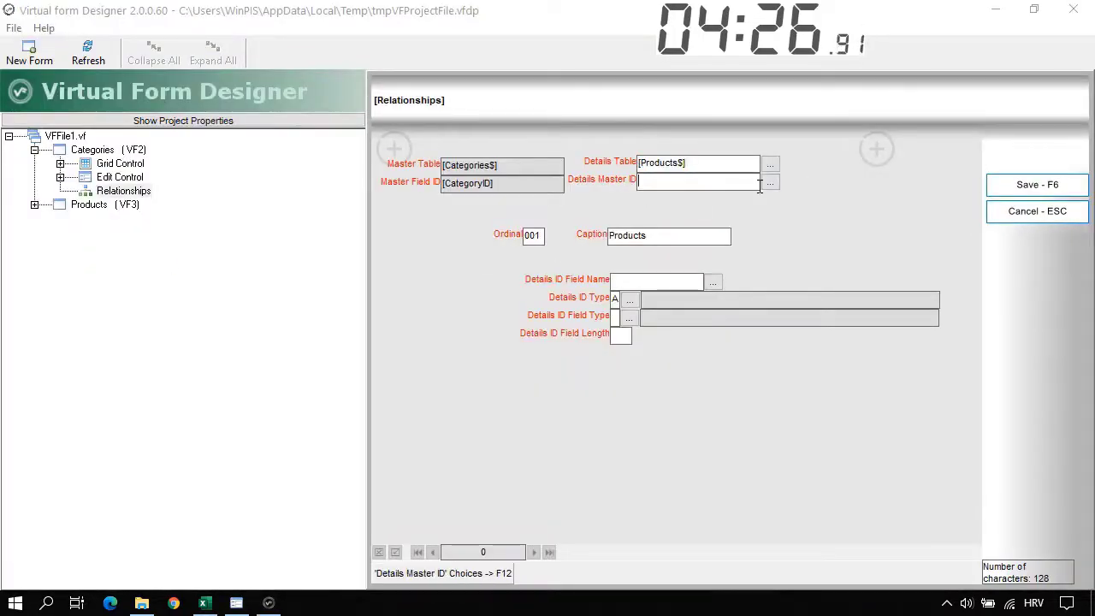
left_click(768, 183)
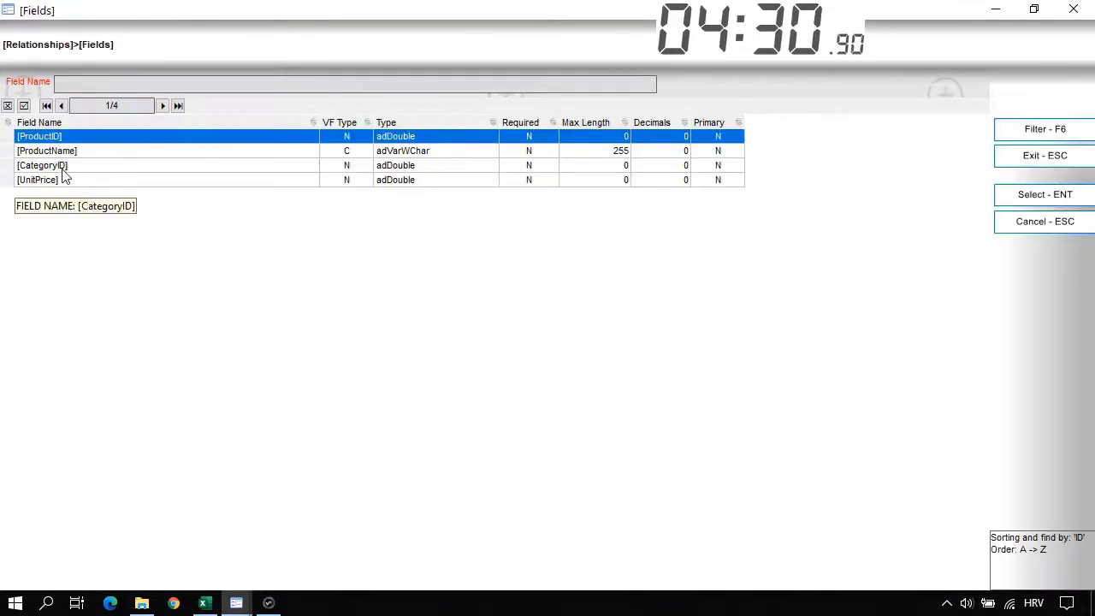
double_click(62, 167)
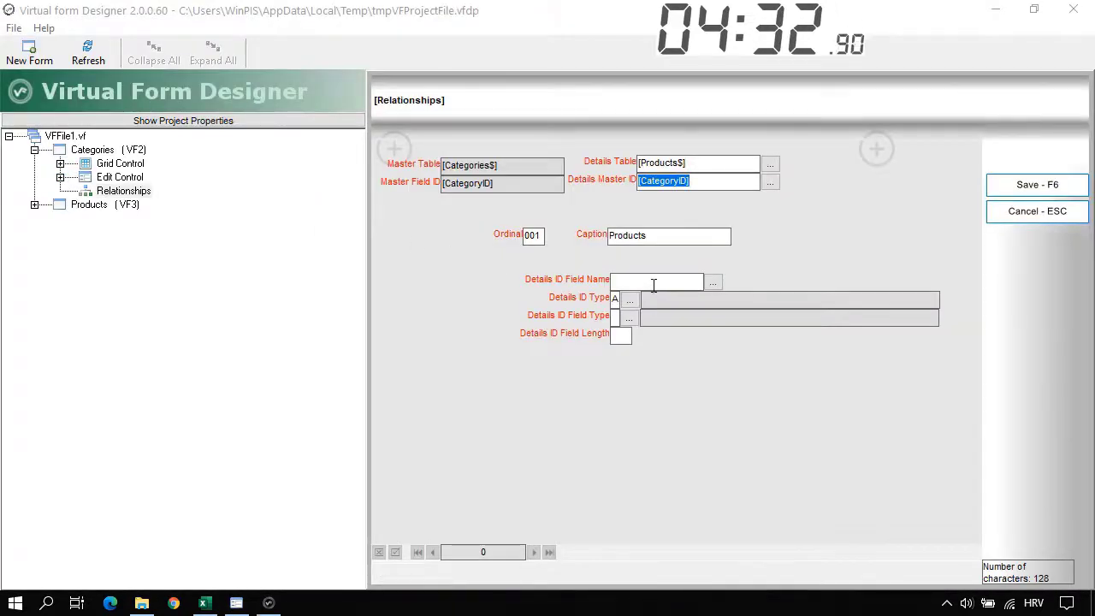
left_click(713, 281)
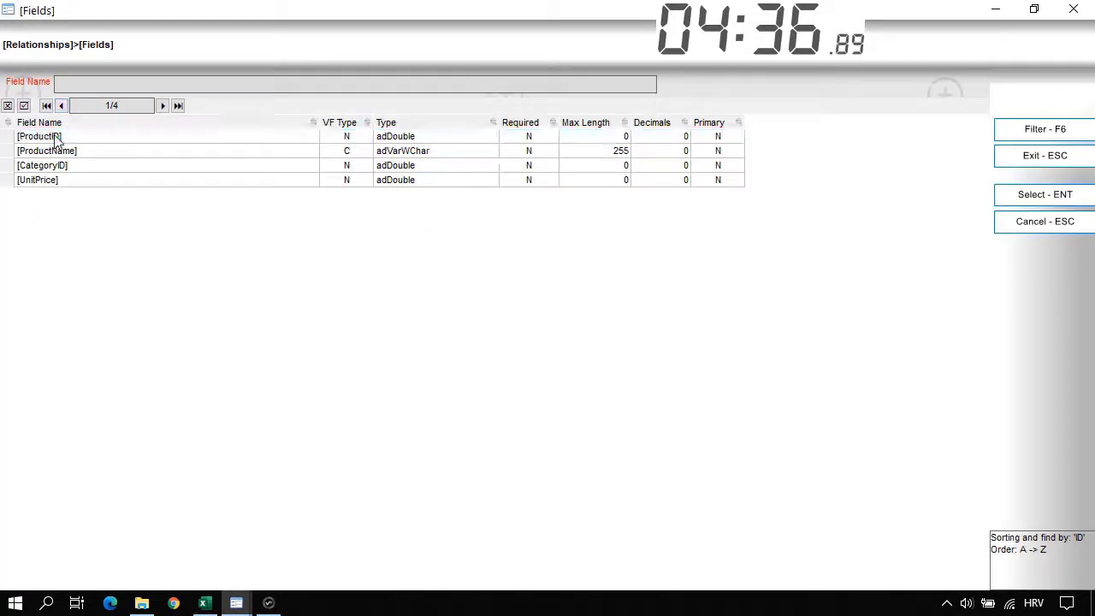
double_click(57, 137)
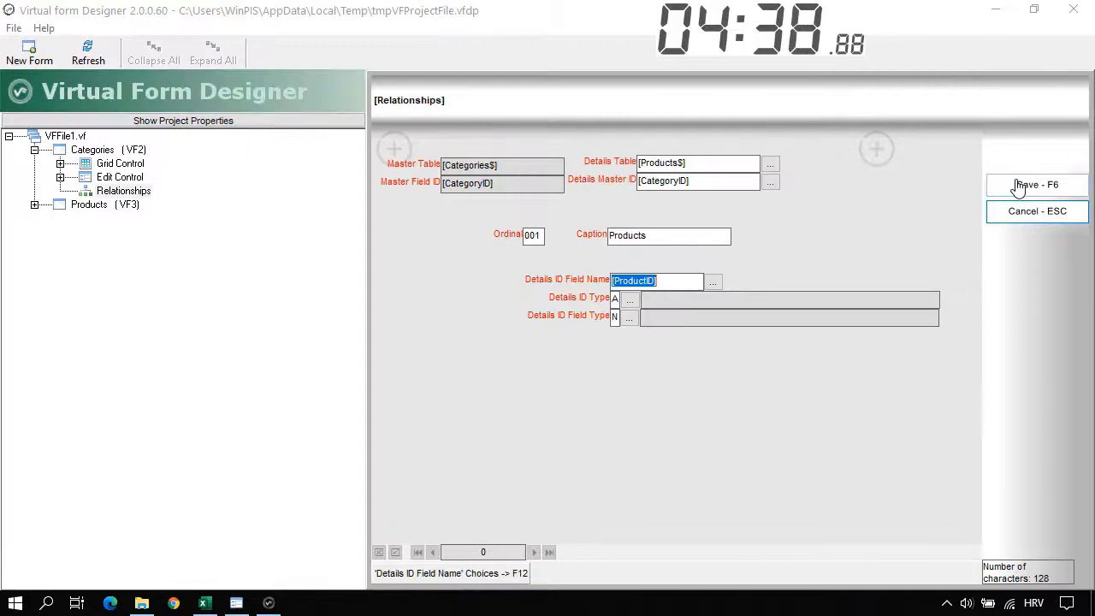
left_click(1017, 188)
- Add the [ProductName] and [UnitPrice] fields to both the grid control and the edit control of the Products relationship
left_click(464, 366)
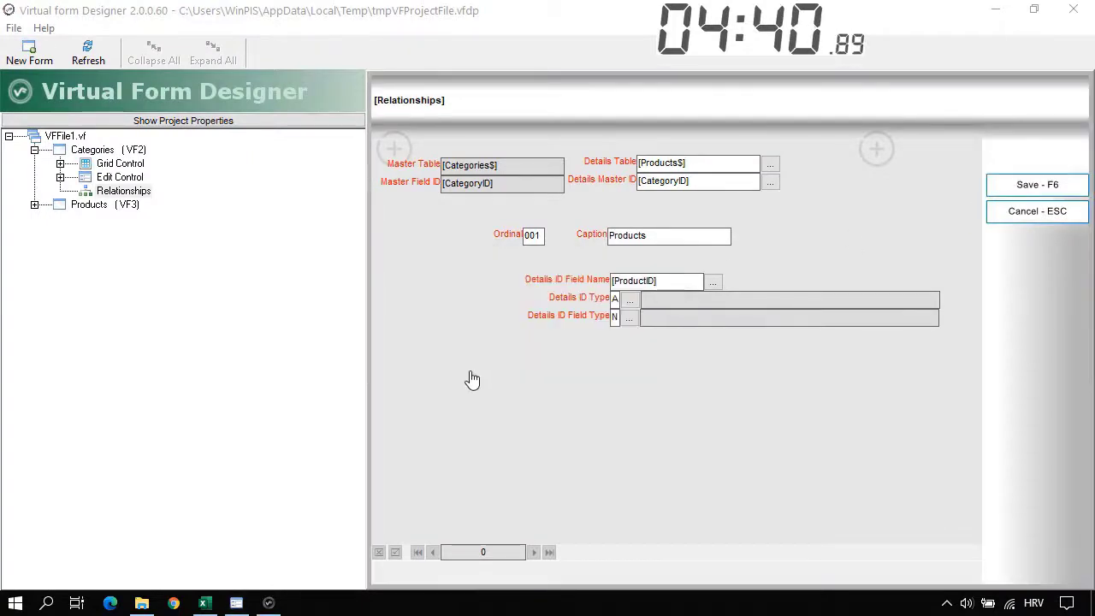
left_click(488, 359)
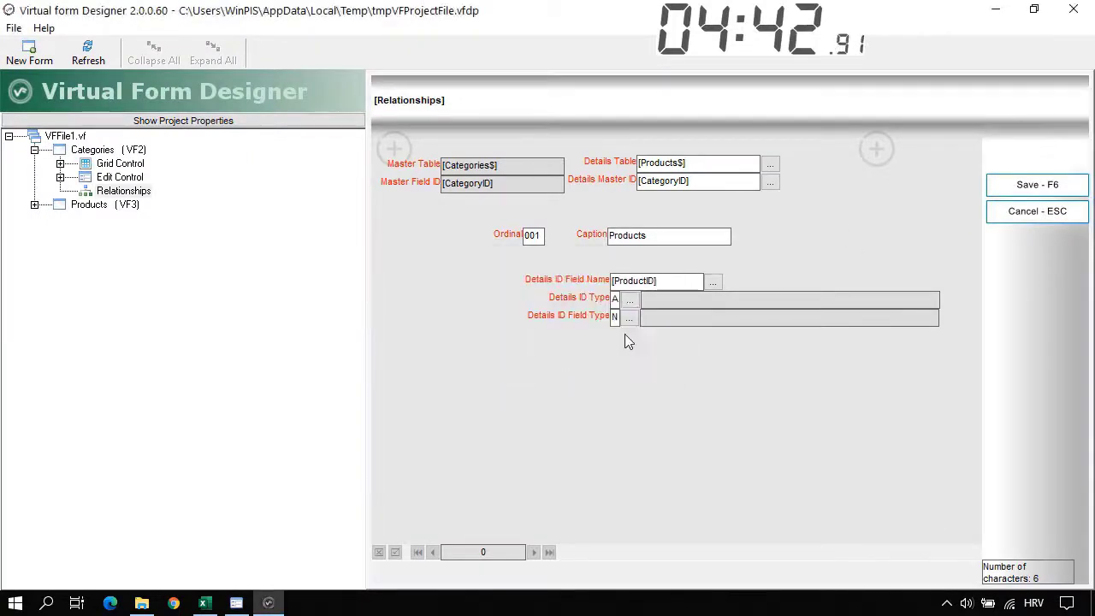
left_click(1002, 35)
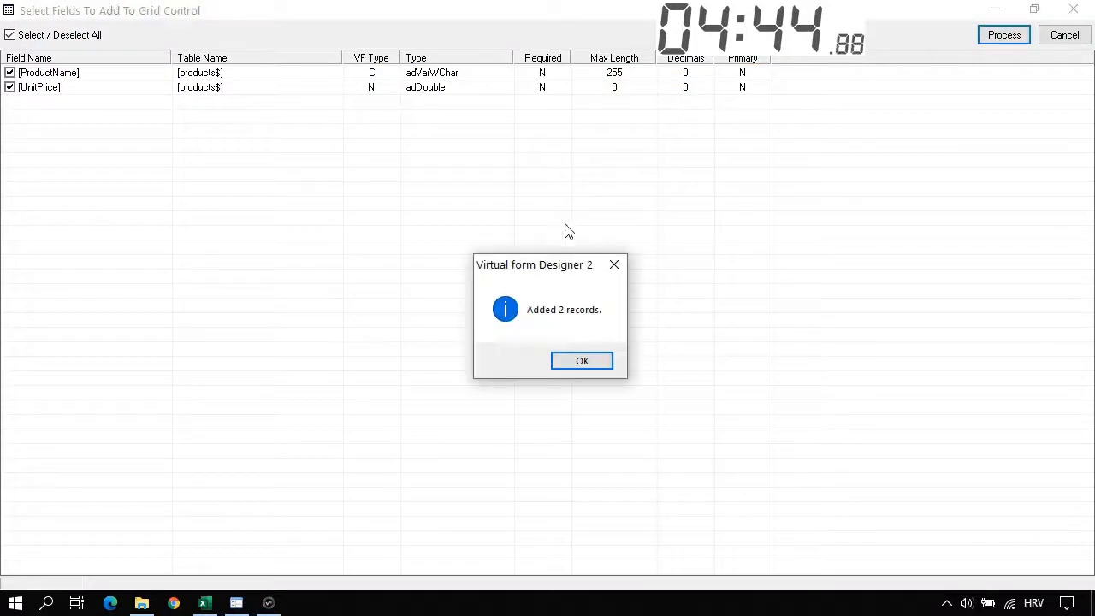
left_click(577, 361)
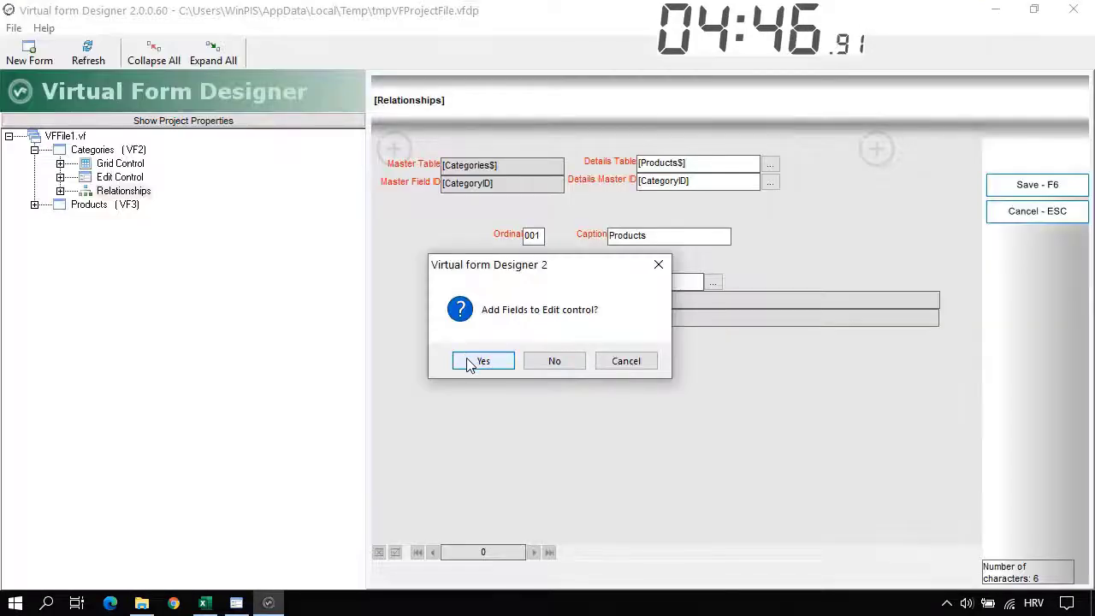
left_click(470, 363)
left_click(996, 36)
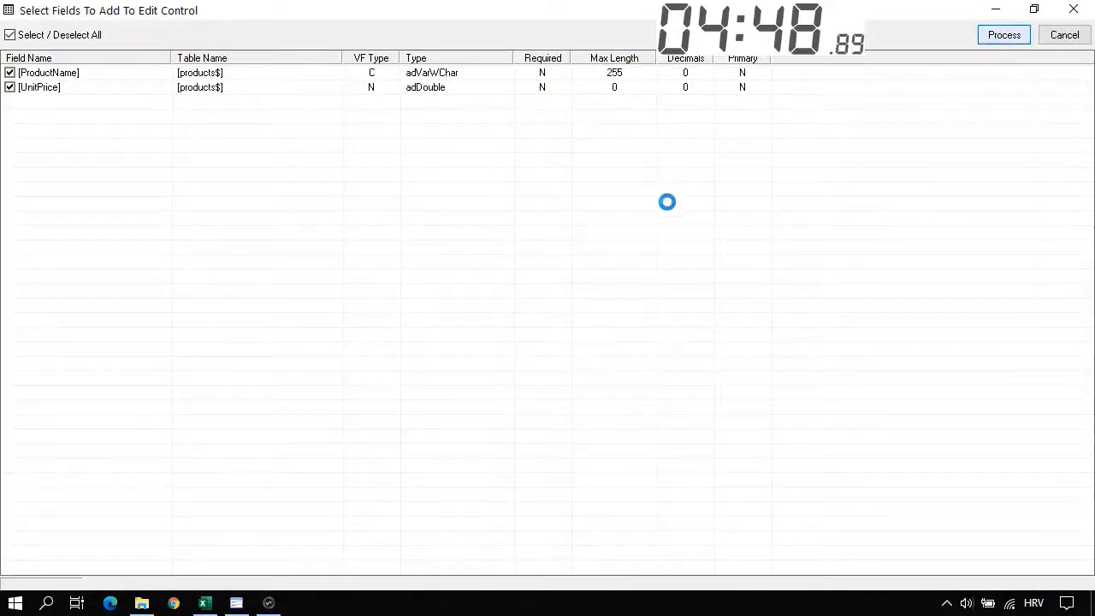
left_click(578, 363)
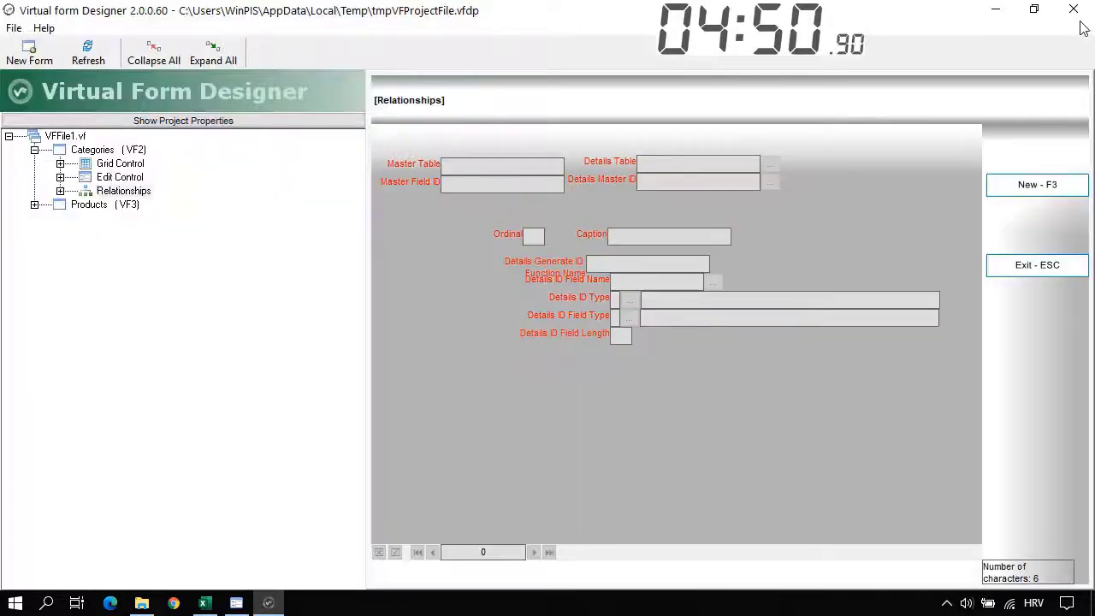
- Close the designer and open the Categories form from the Main Menu
left_click(1074, 10)
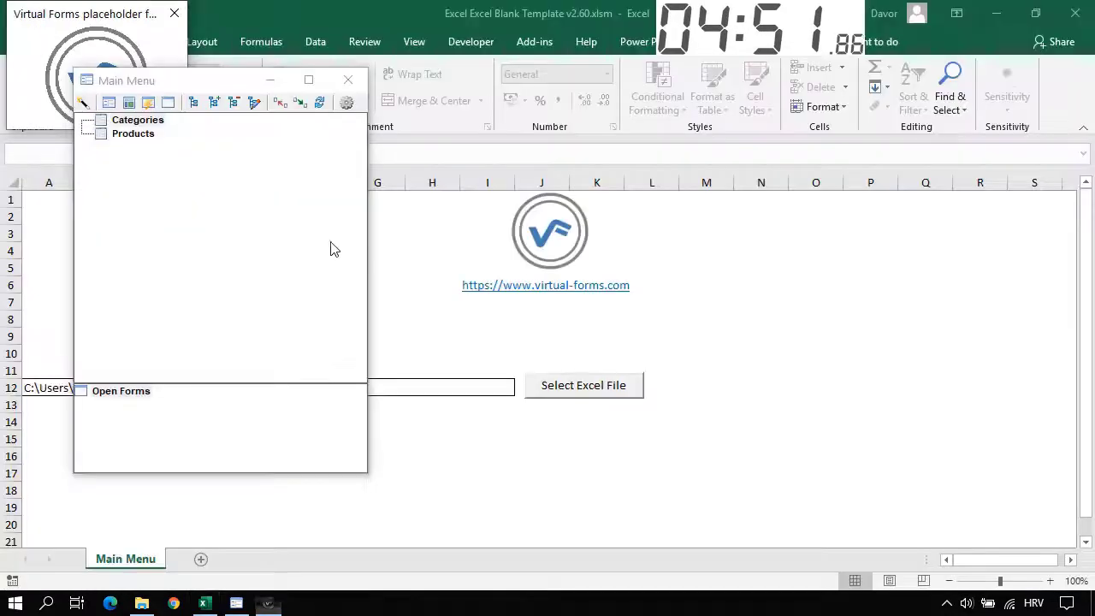
double_click(126, 122)
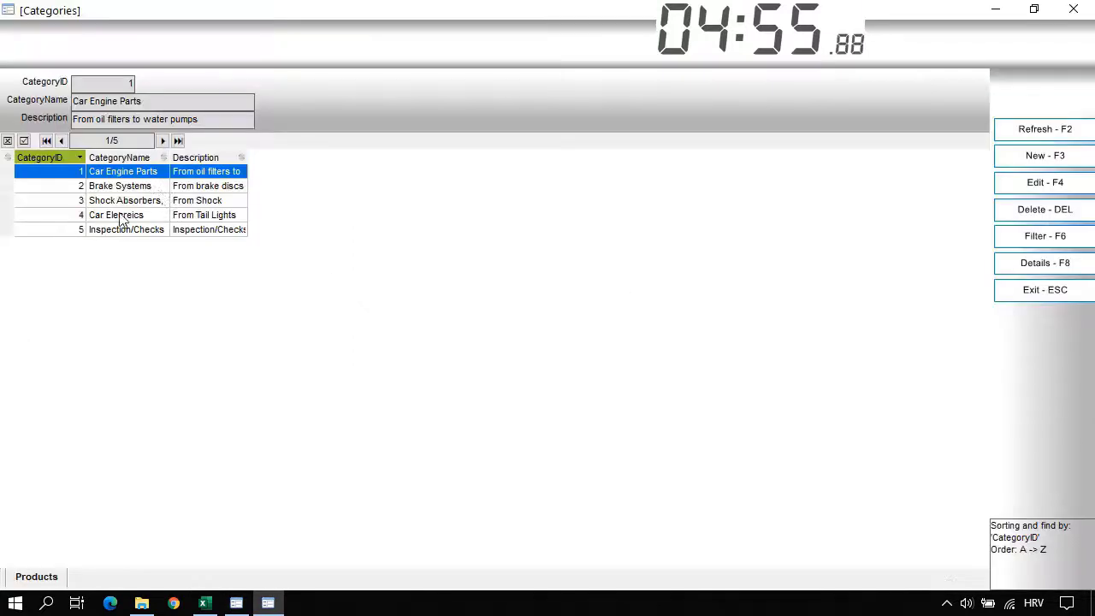
- Open the related Products of the Brake Systems category, look through their records and return to the categories list
left_click(107, 186)
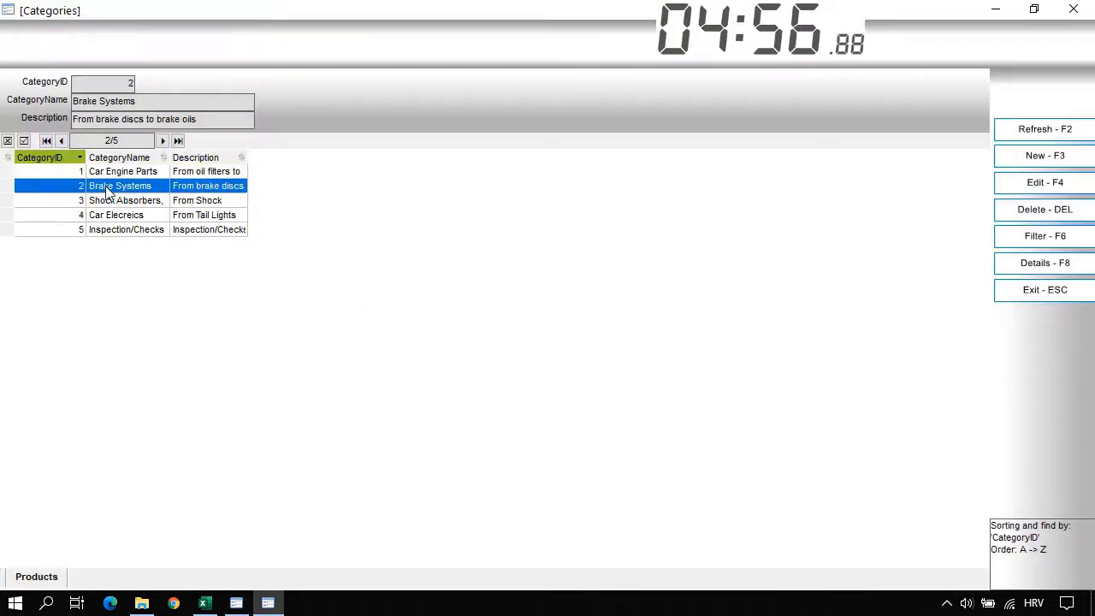
left_click(36, 578)
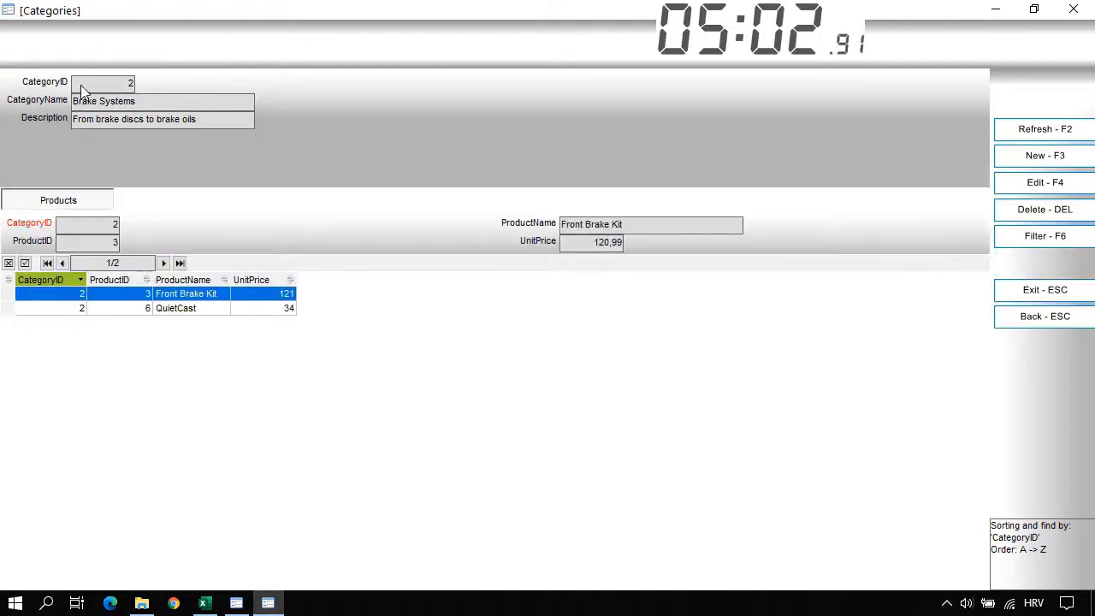
left_click(98, 309)
left_click(99, 297)
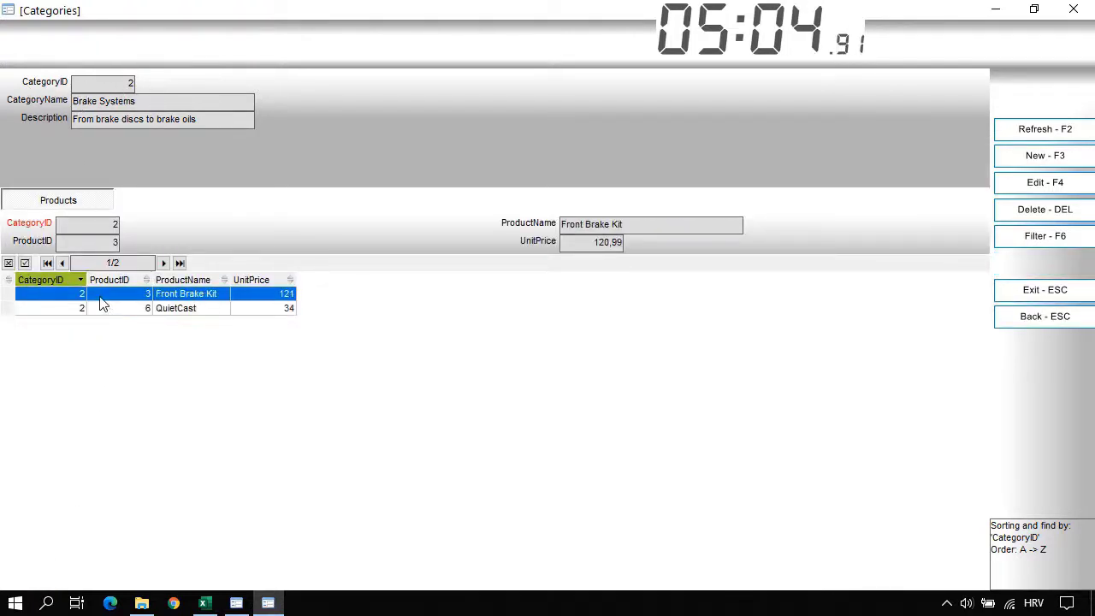
left_click(1018, 319)
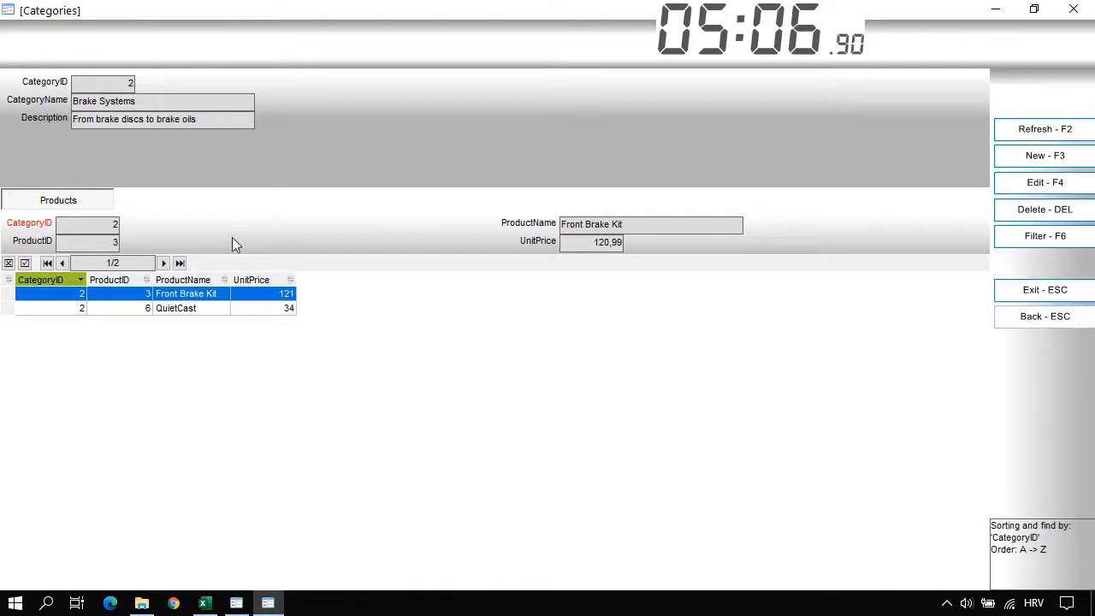
key("Escape")
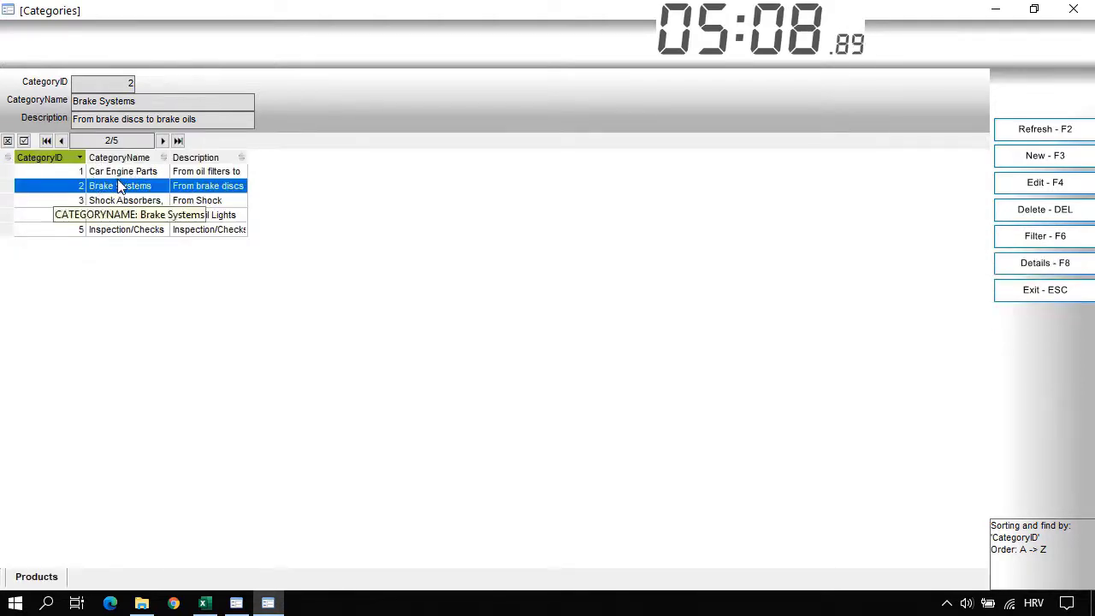
- Show the details of the Car Engine Parts category and look through its related product records
left_click(118, 174)
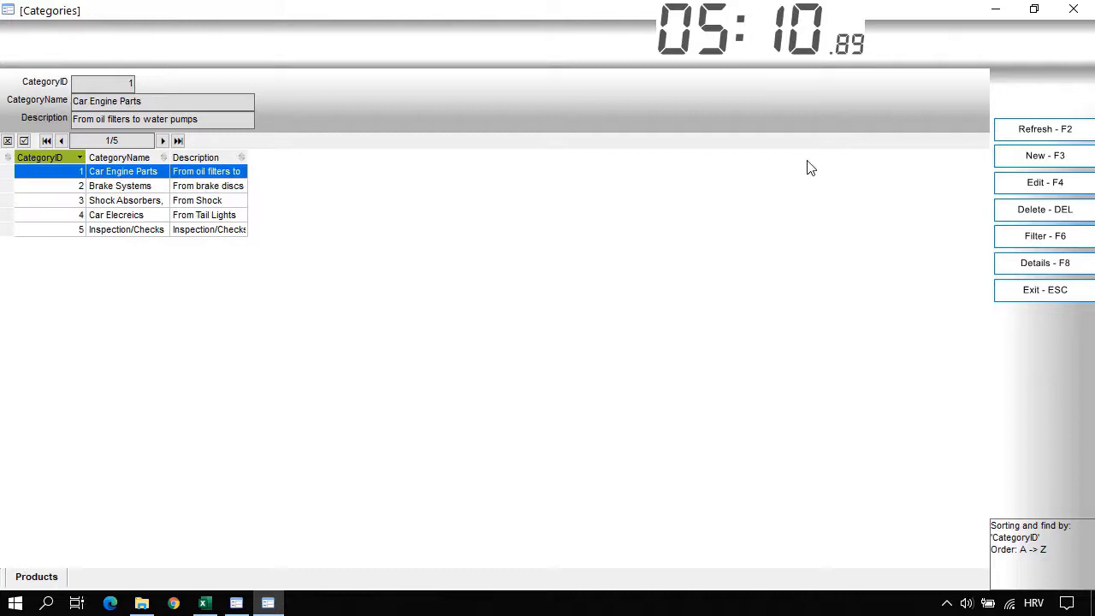
left_click(1022, 267)
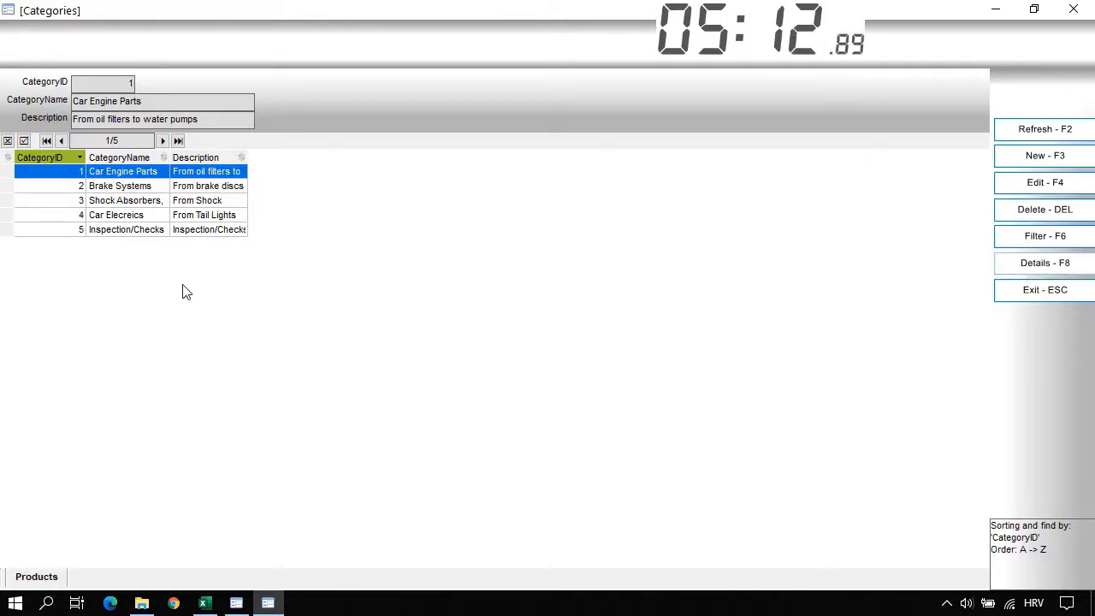
left_click(158, 307)
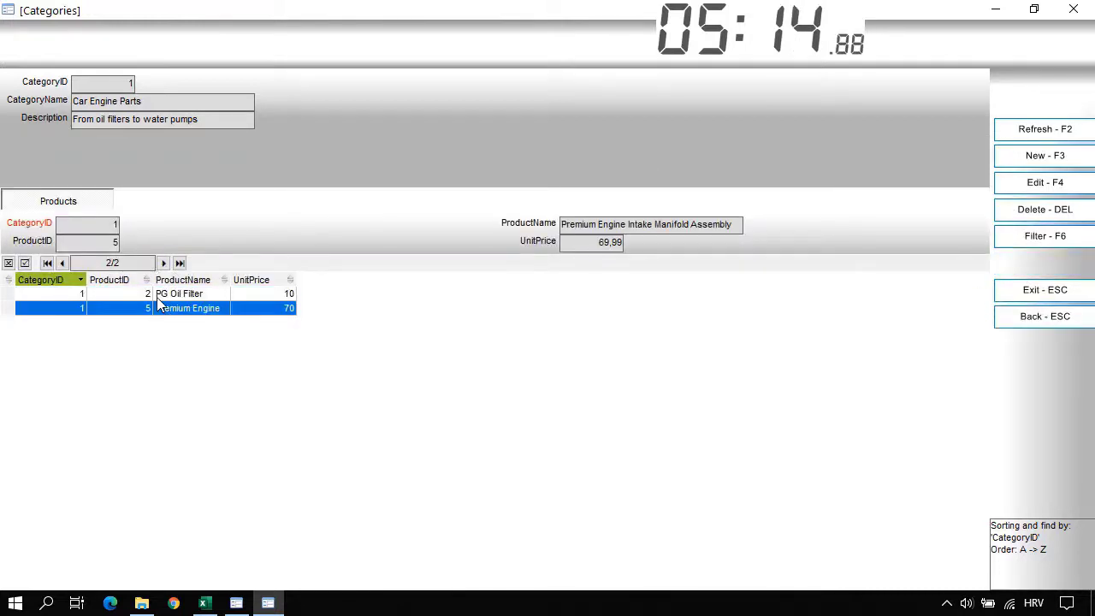
left_click(157, 293)
left_click(158, 310)
left_click(159, 295)
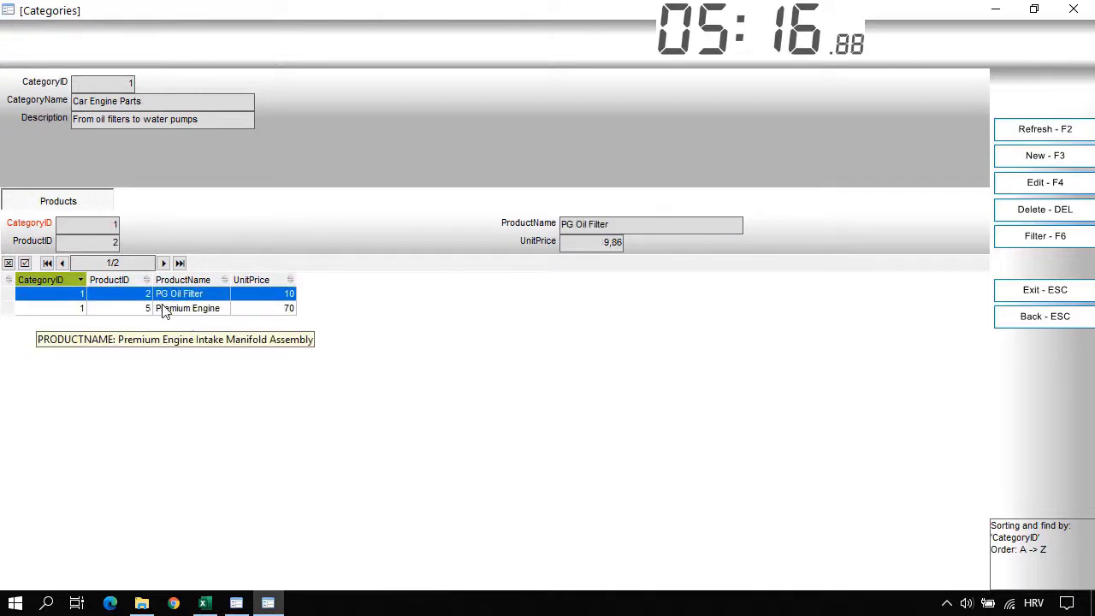